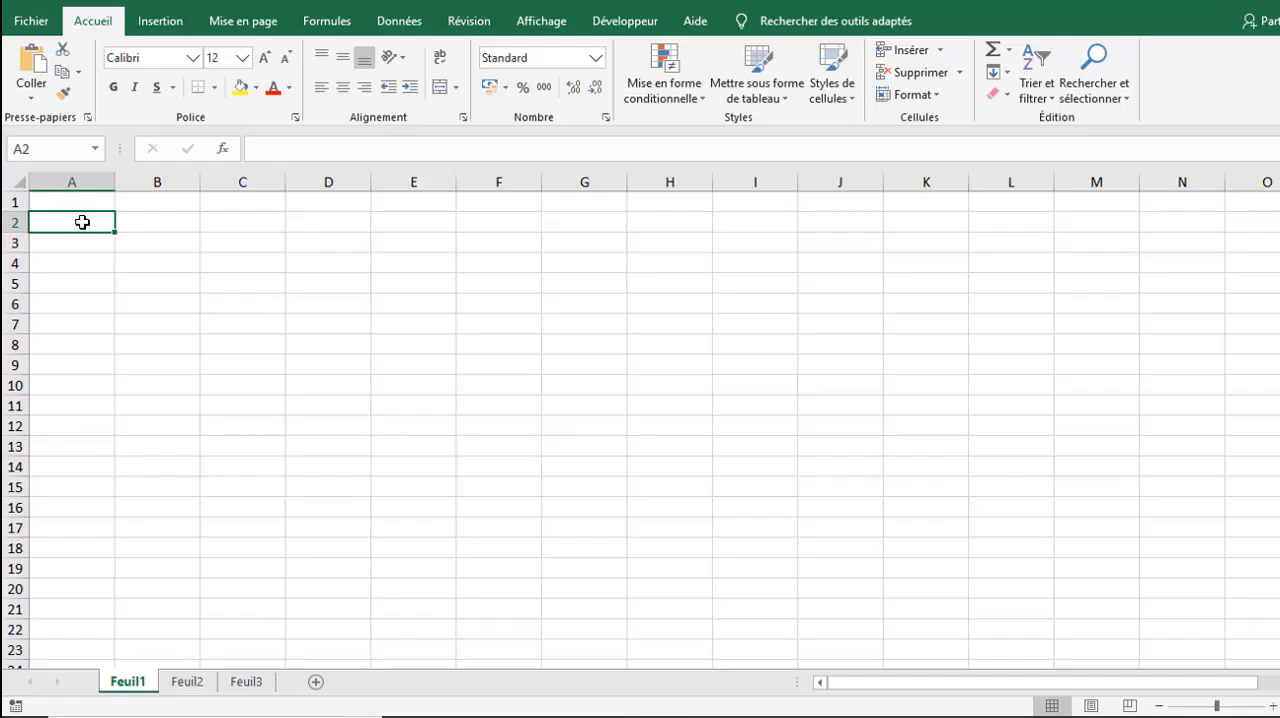
Step: Enter the headers "Tâches" in A2 and "Dates de début" in B2
text(Tâ)
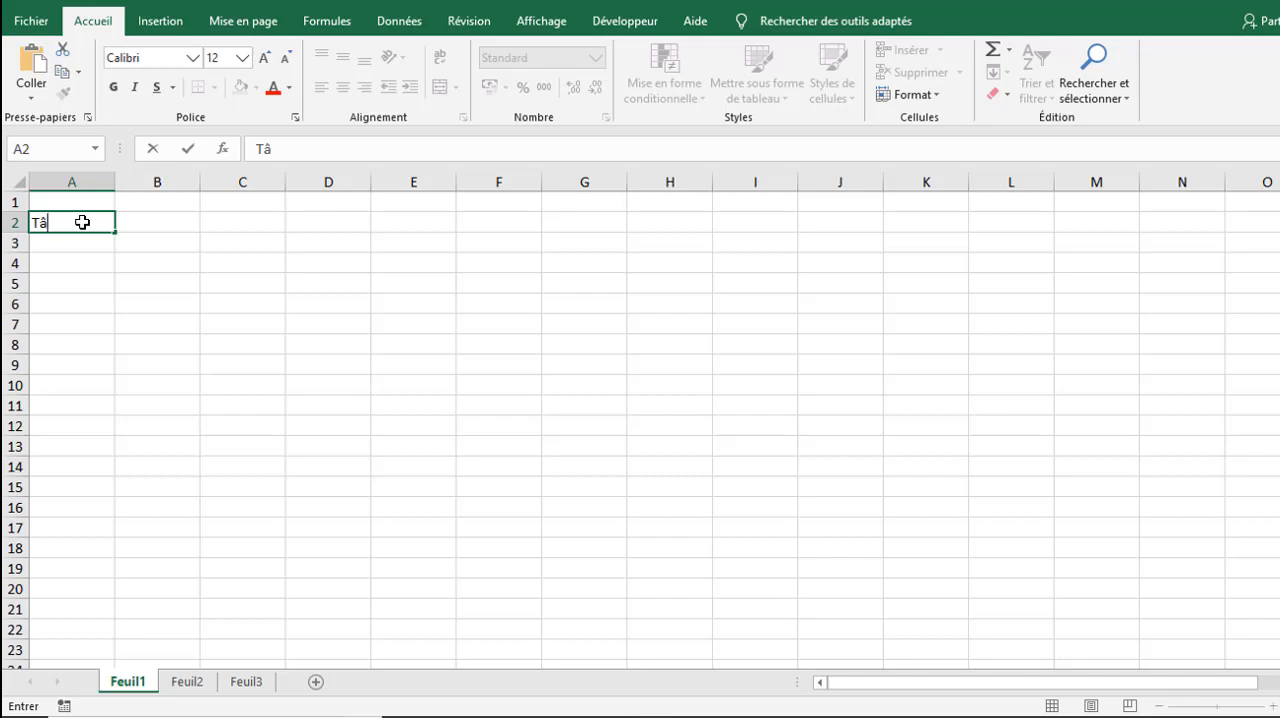
text(ches)
key(Tab)
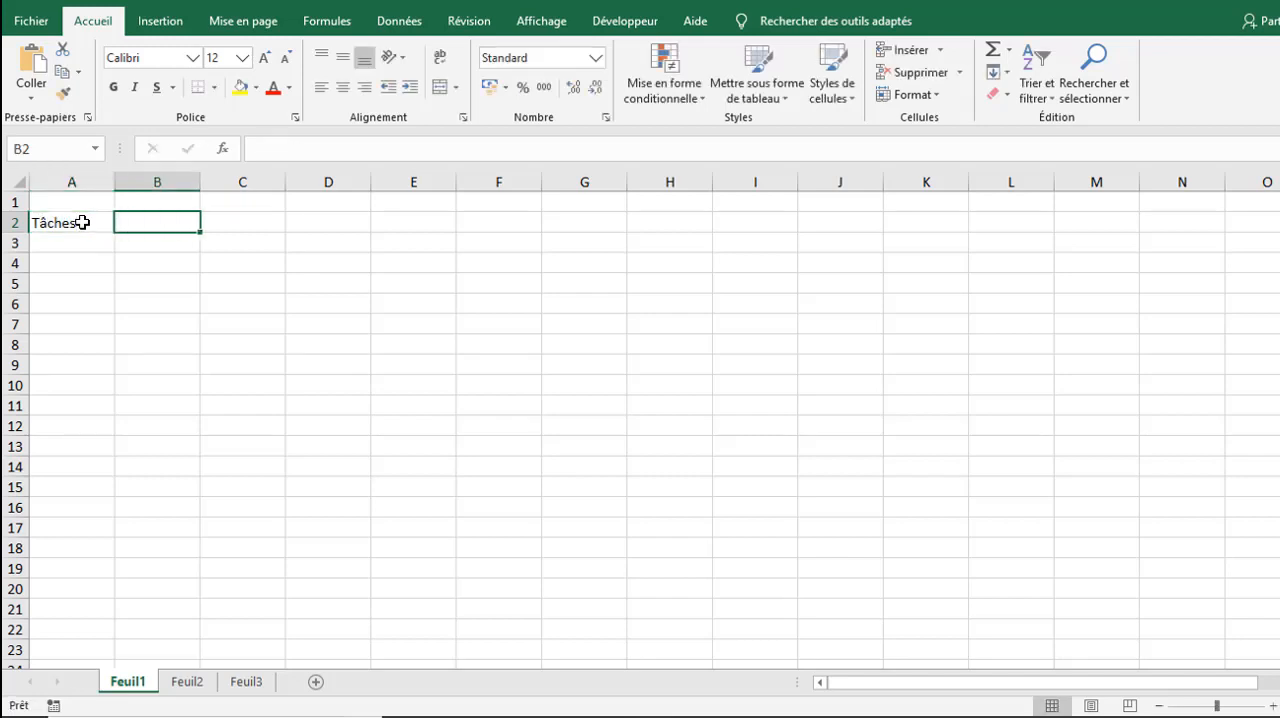
text(Date)
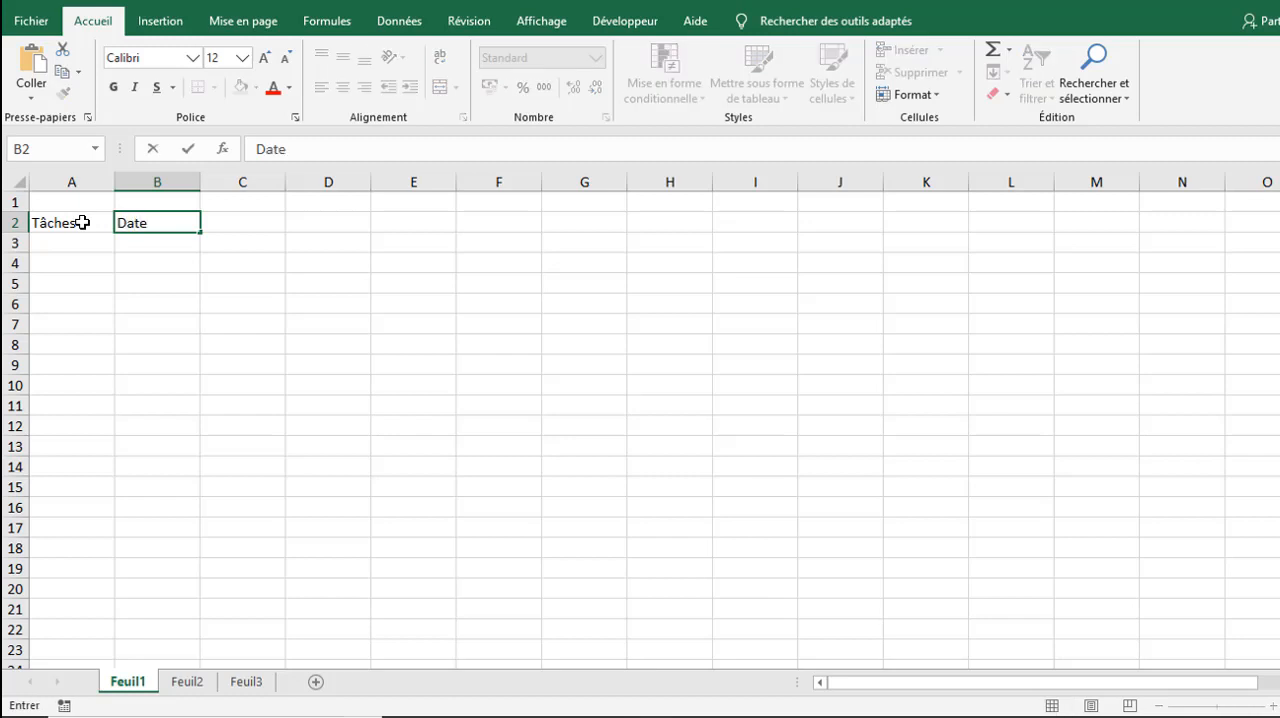
text(s de débu)
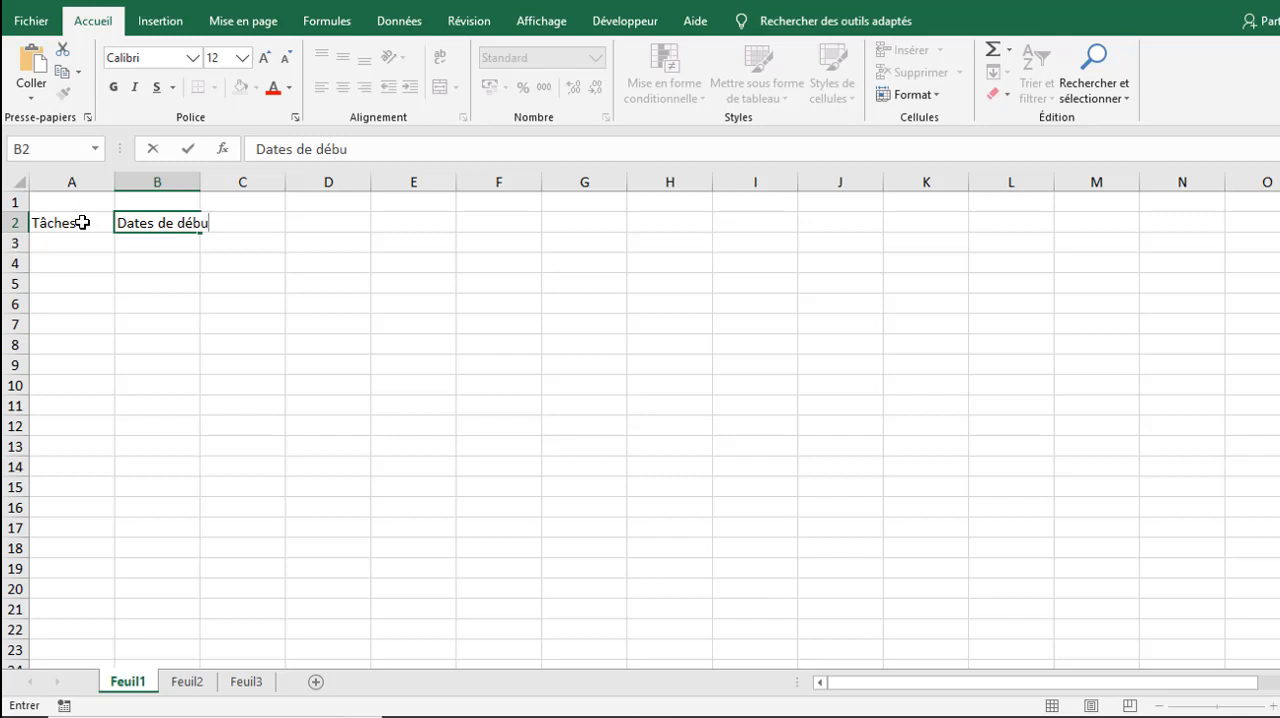
text(t)
key(Tab)
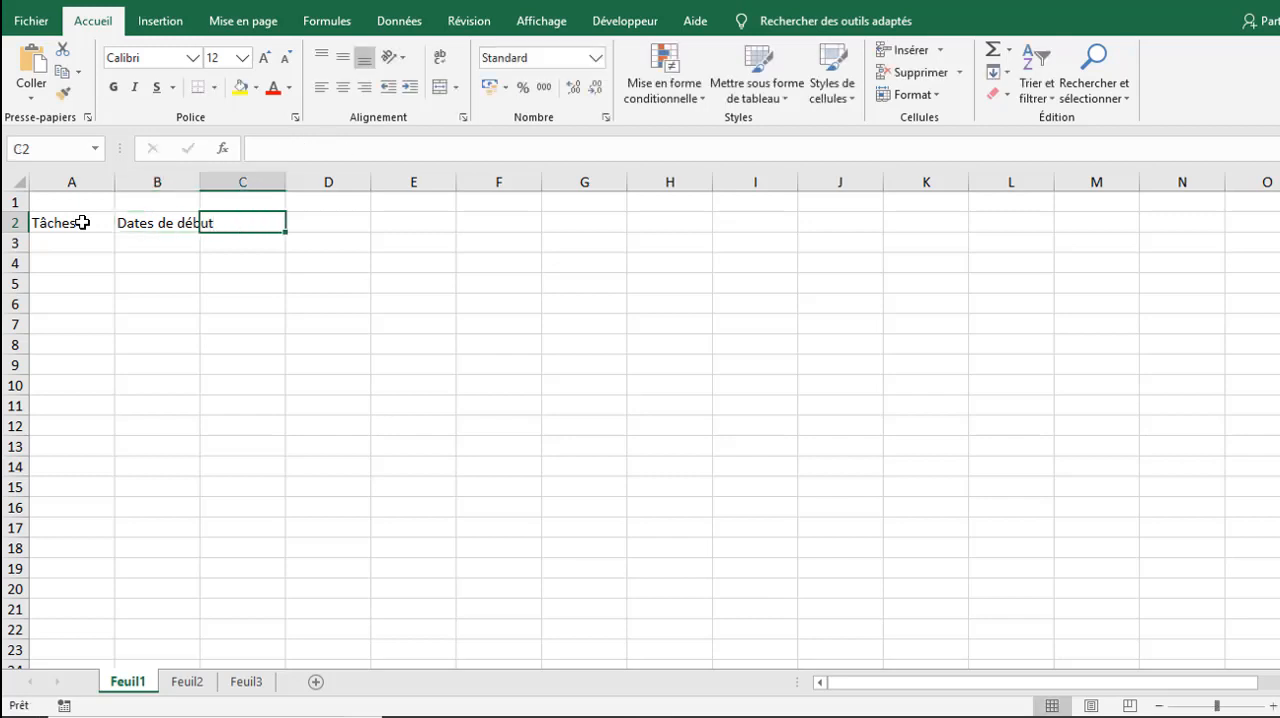
Step: Enter the headers "Durée" in C2 and "Dates de fin" in D2, and autofit the width of column B
text(Dure)
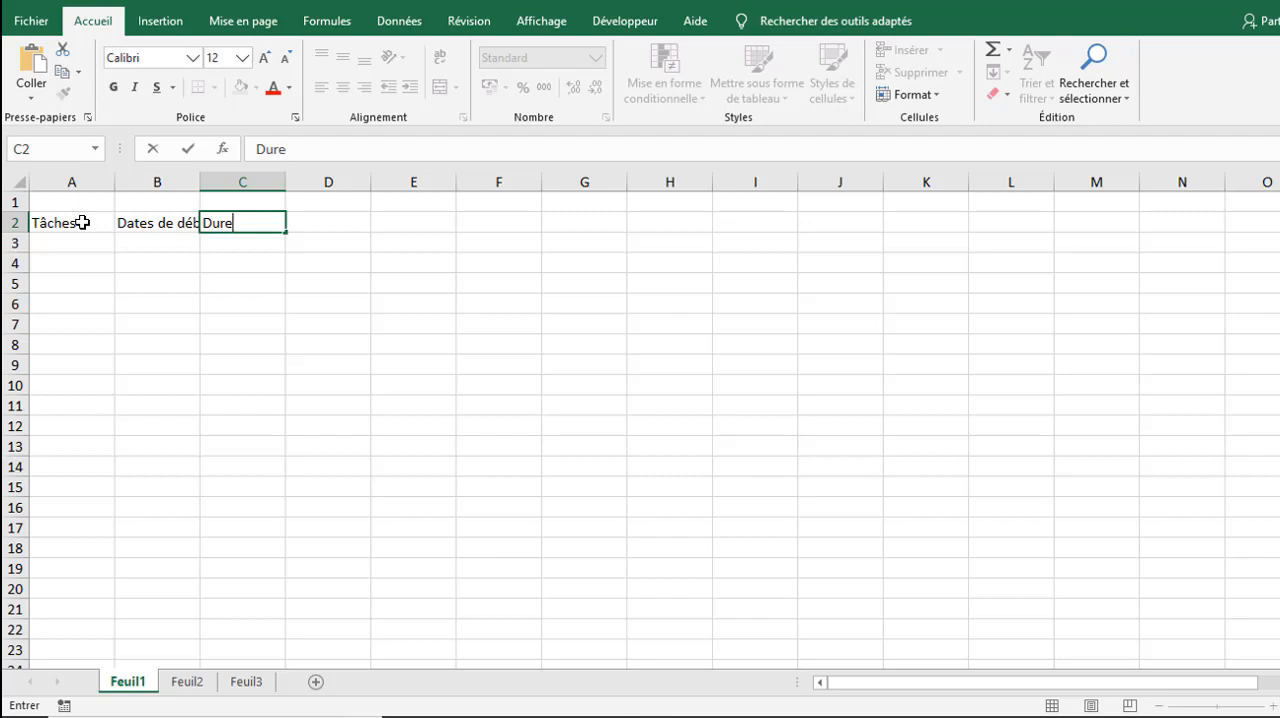
key(BackSpace)
text(ée)
key(Tab)
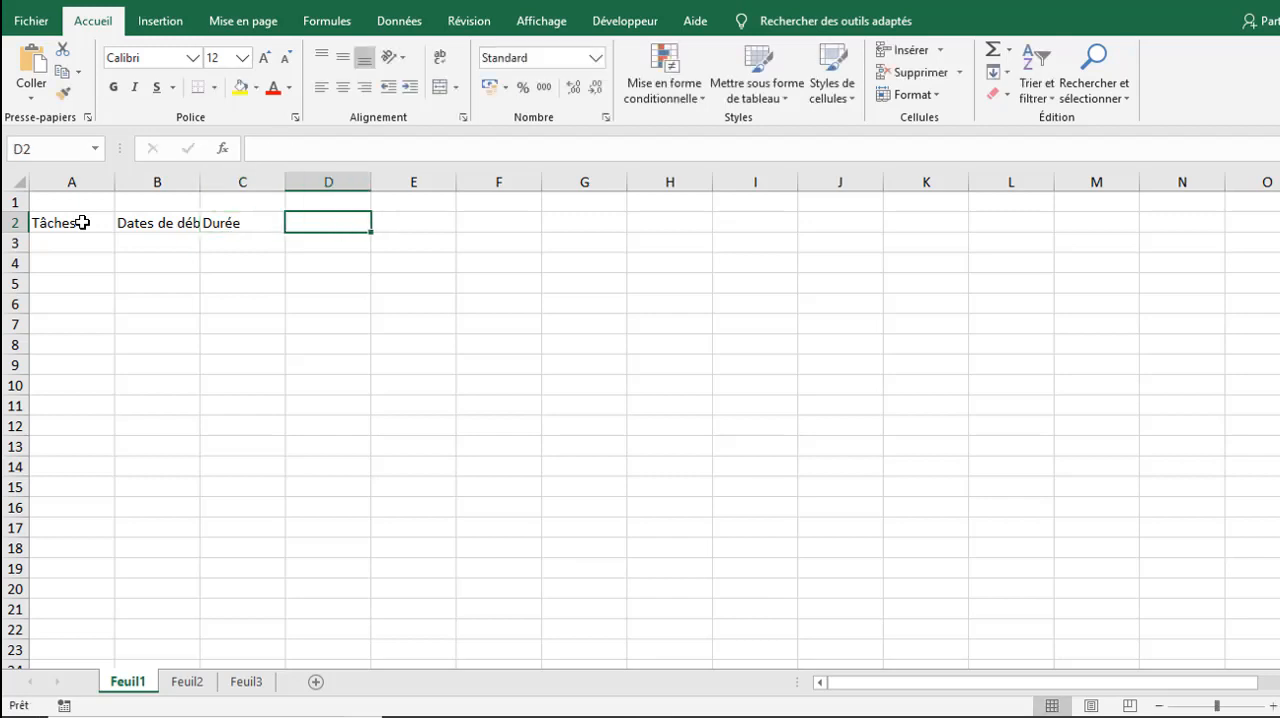
text(D)
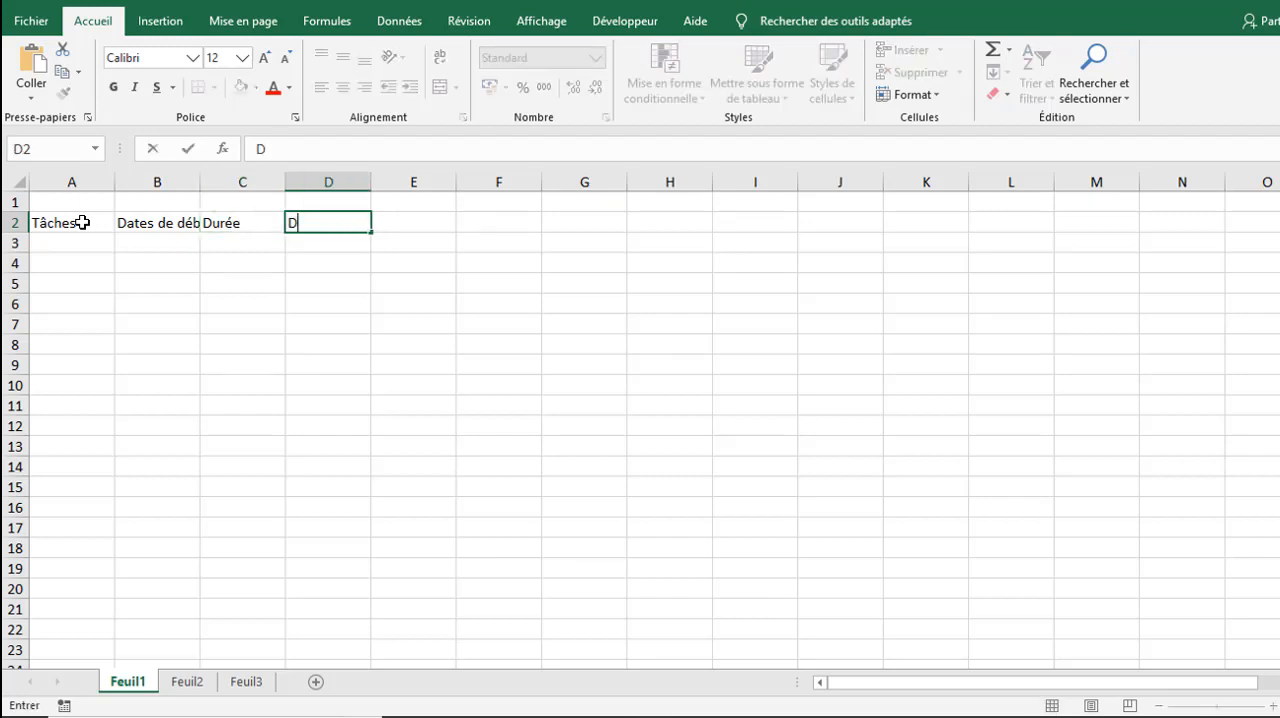
text(ates de fin)
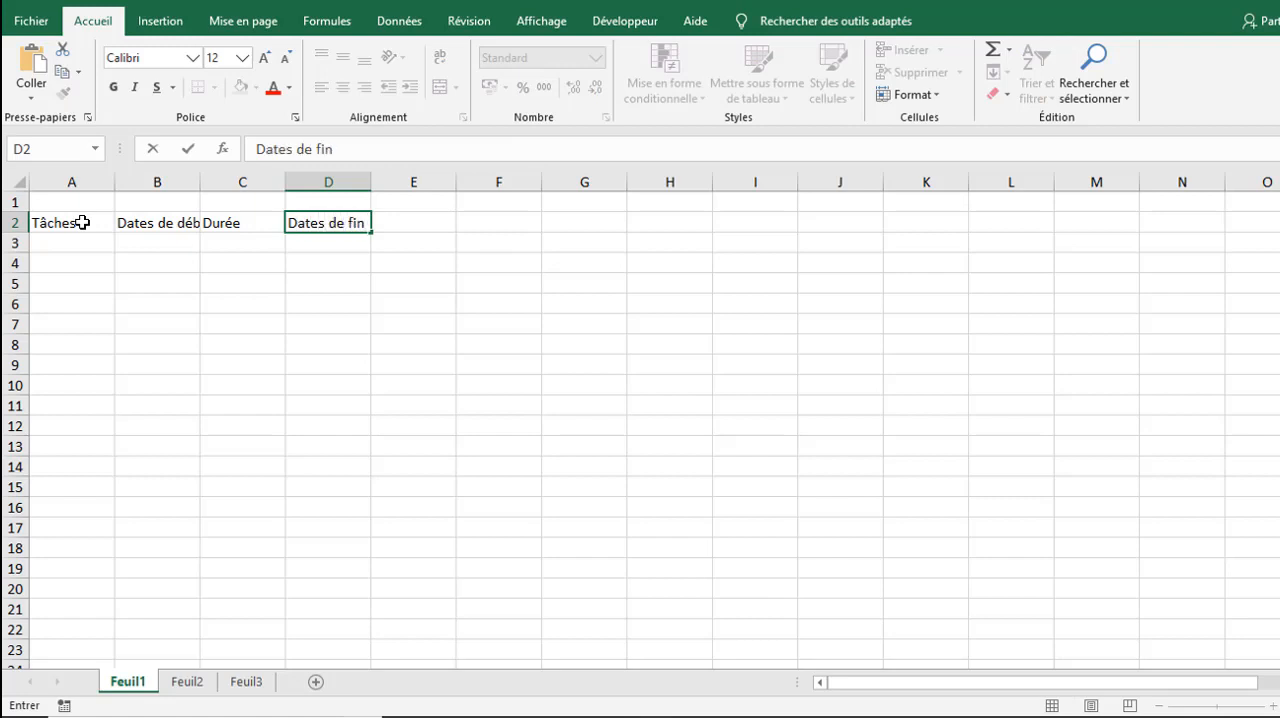
key(Return)
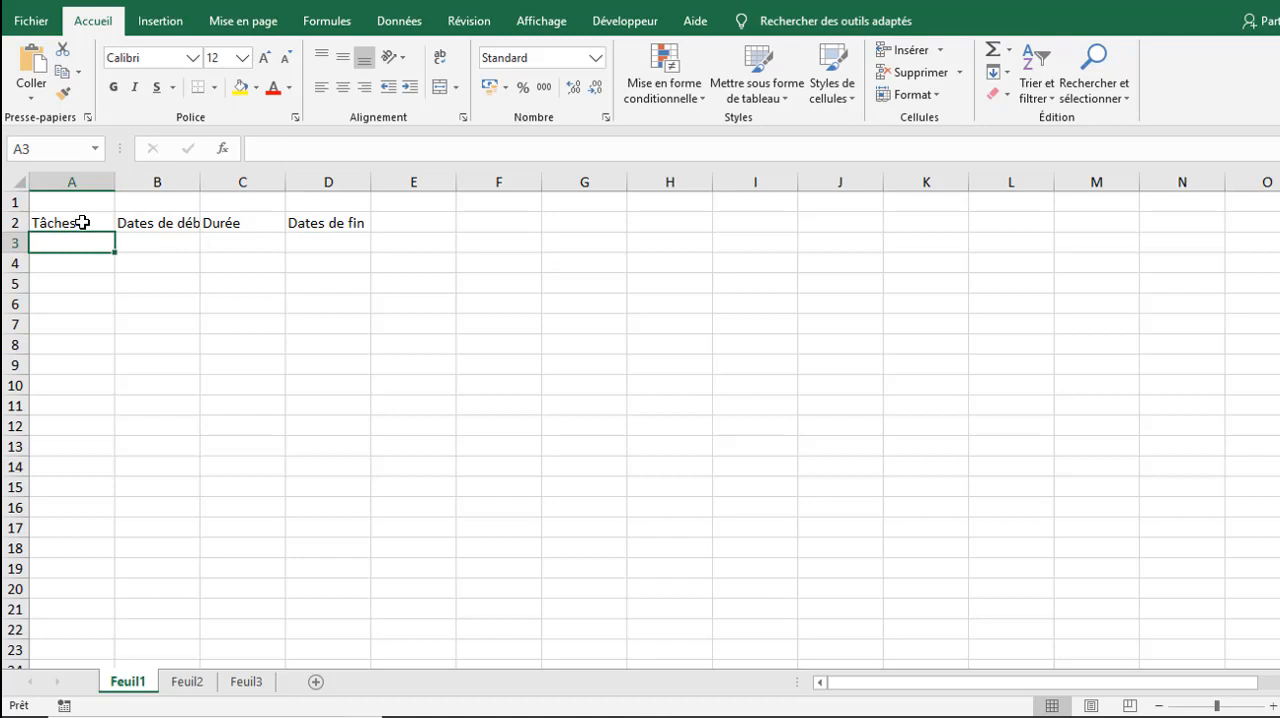
double_click(201, 183)
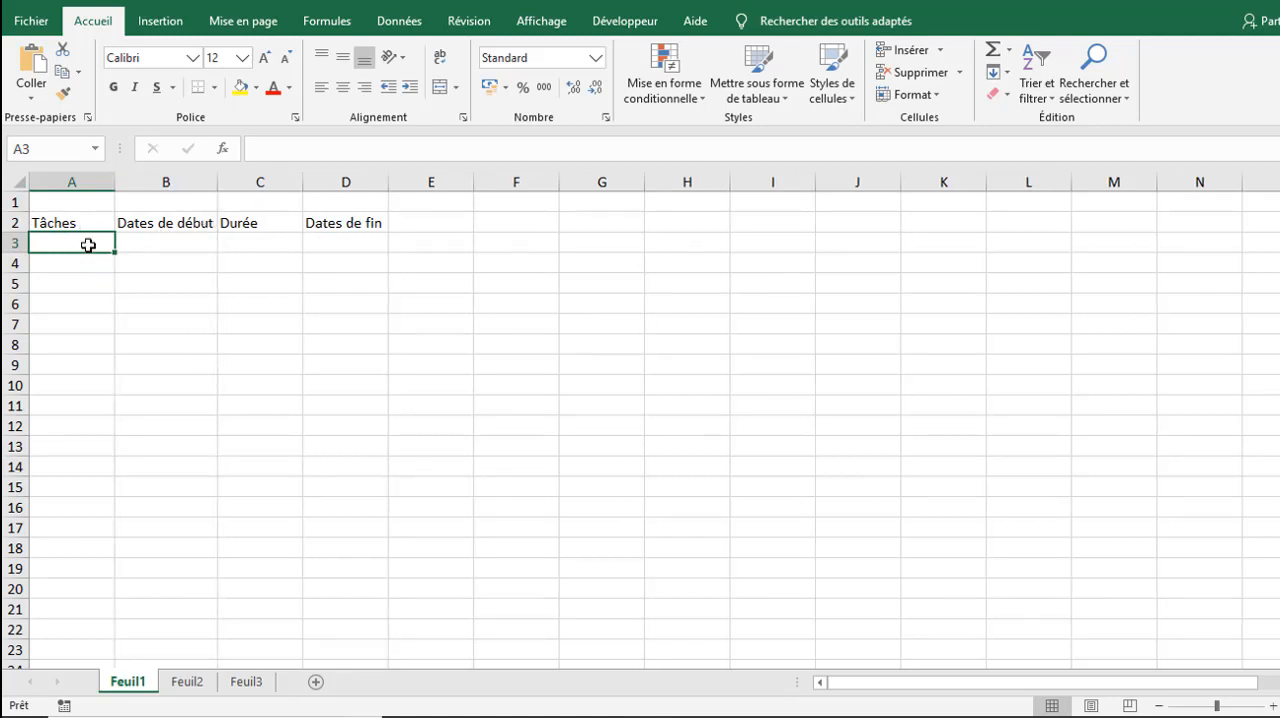
Step: Enter "Tâche 1" in A3 and fill the series down to "Tâche 9" in A11
text(t)
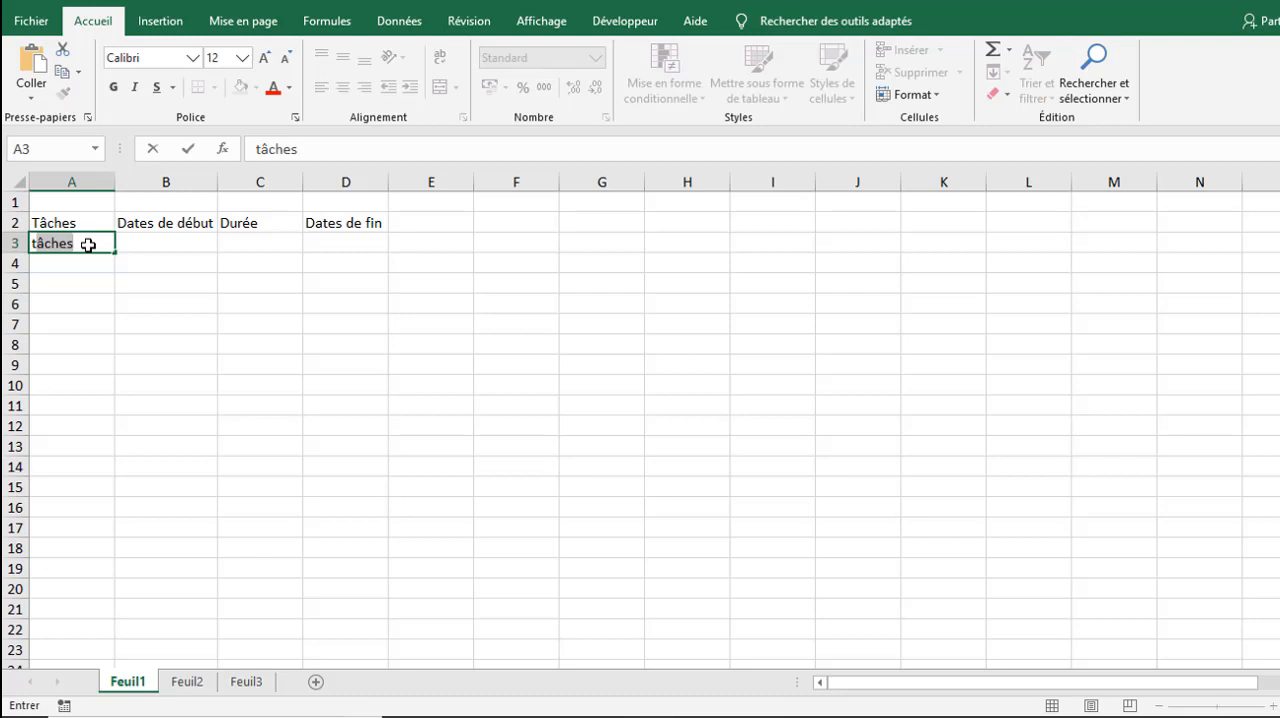
key(BackSpace)
key(BackSpace)
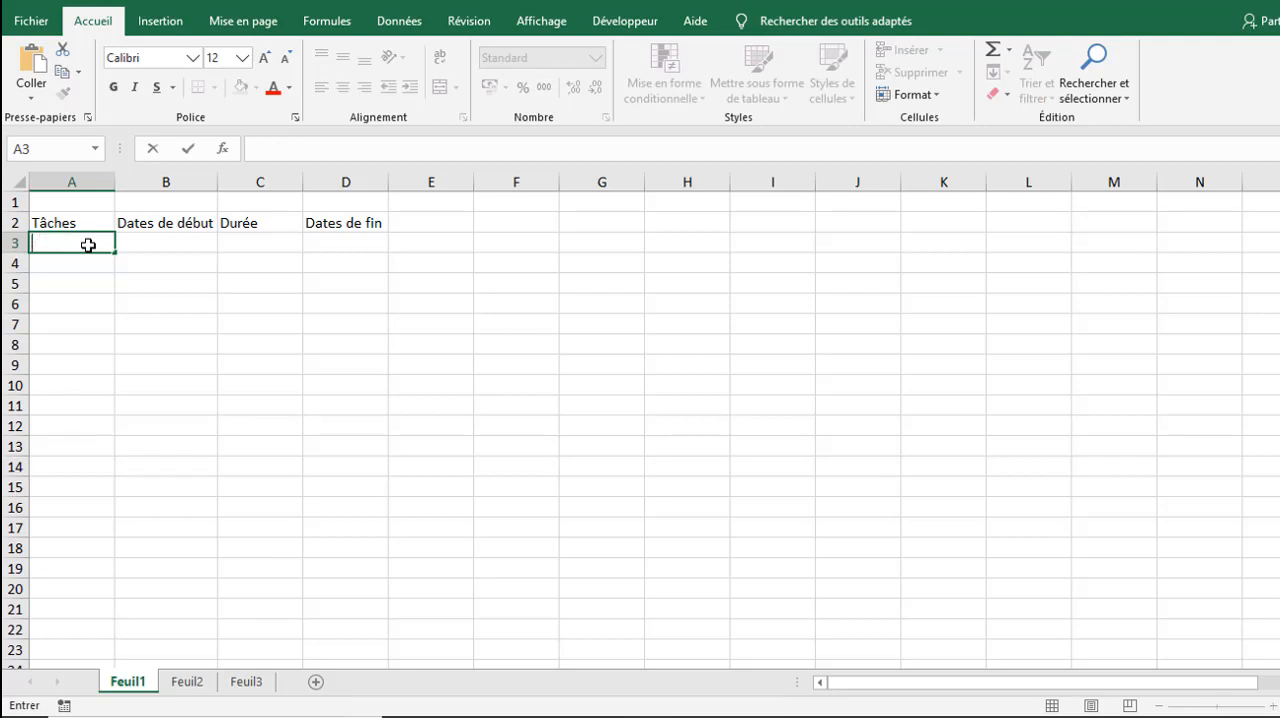
text(Tâc)
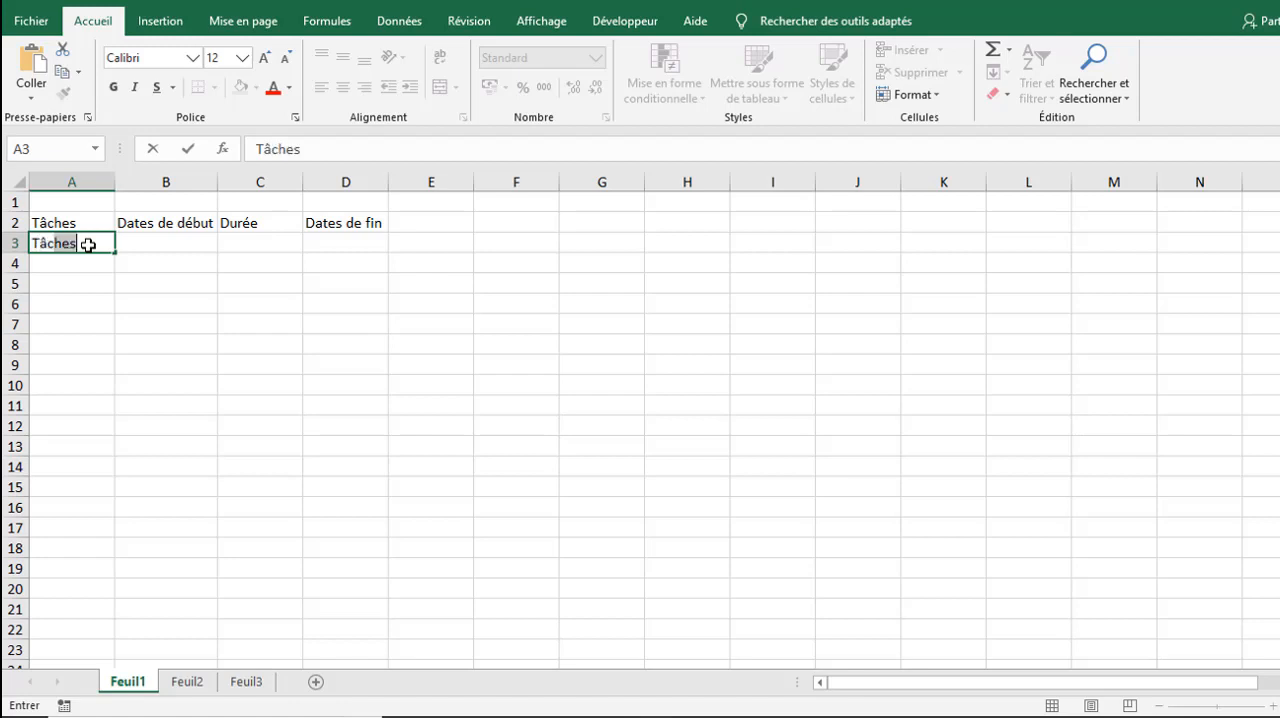
text(he)
key(BackSpace)
text(1)
key(Return)
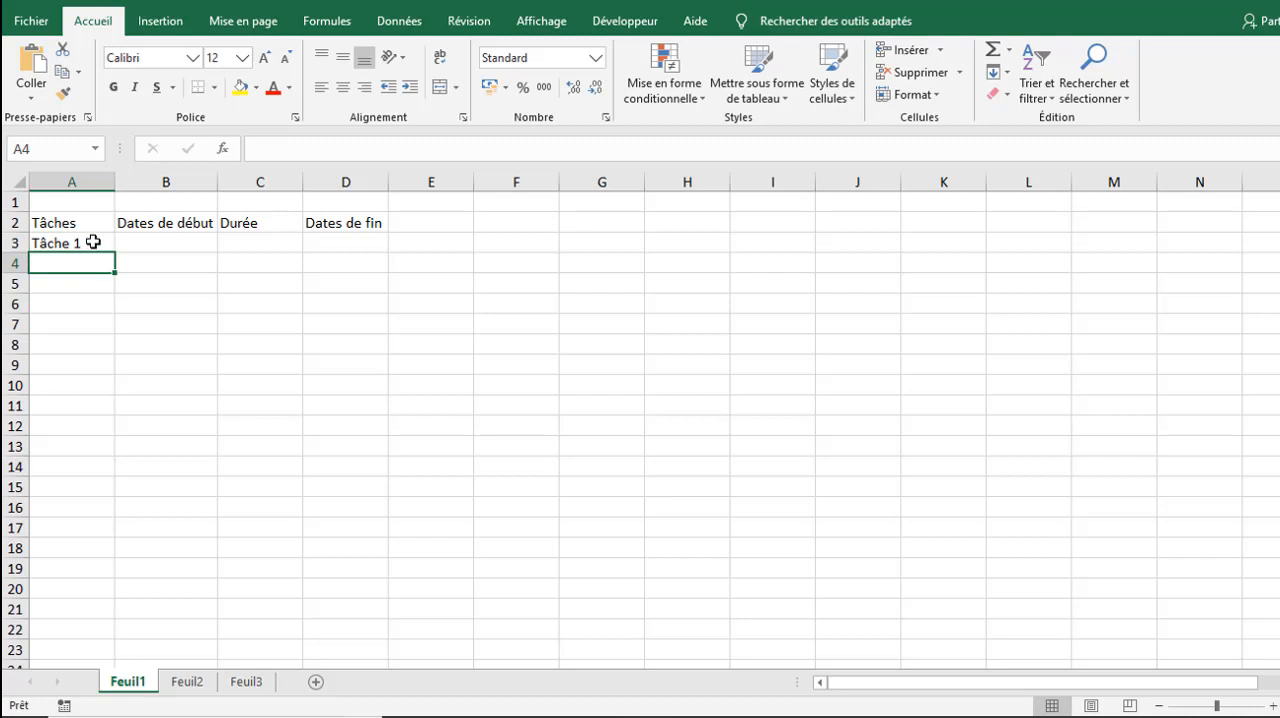
click(93, 242)
drag(116, 253, 112, 412)
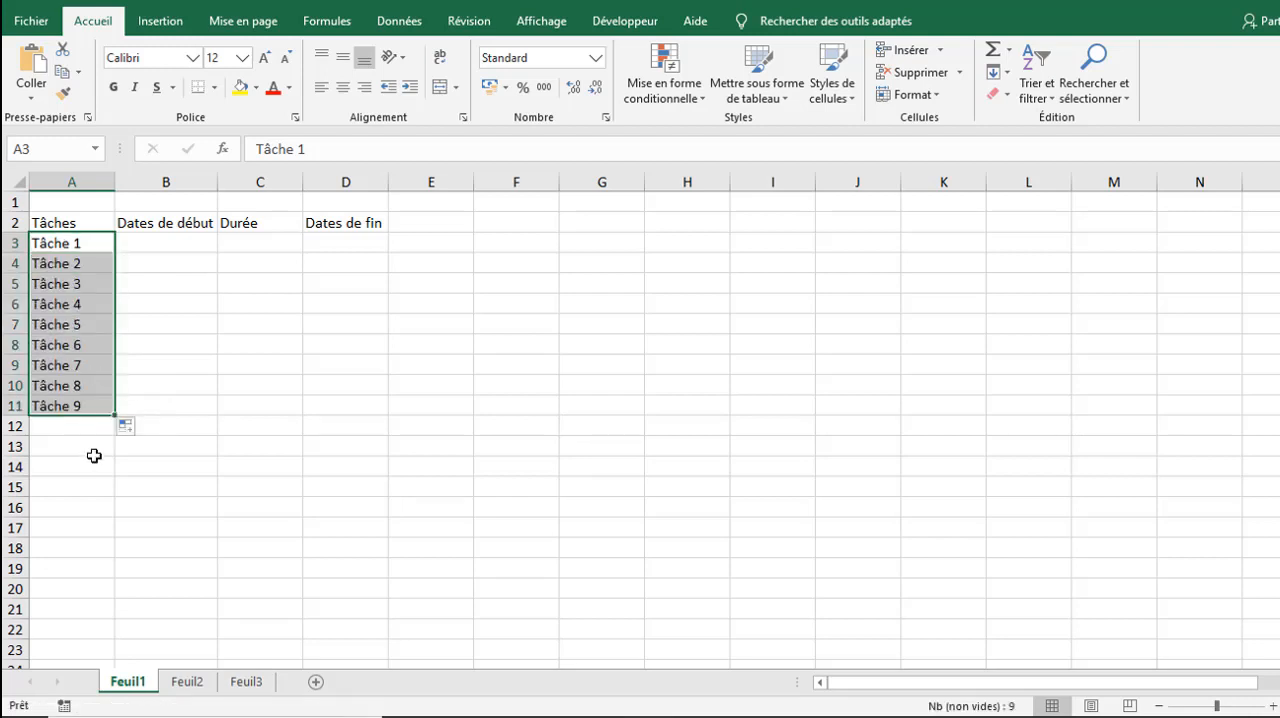
Step: Enter the start date 11/03/21 for Tâche 1 in B3
click(166, 248)
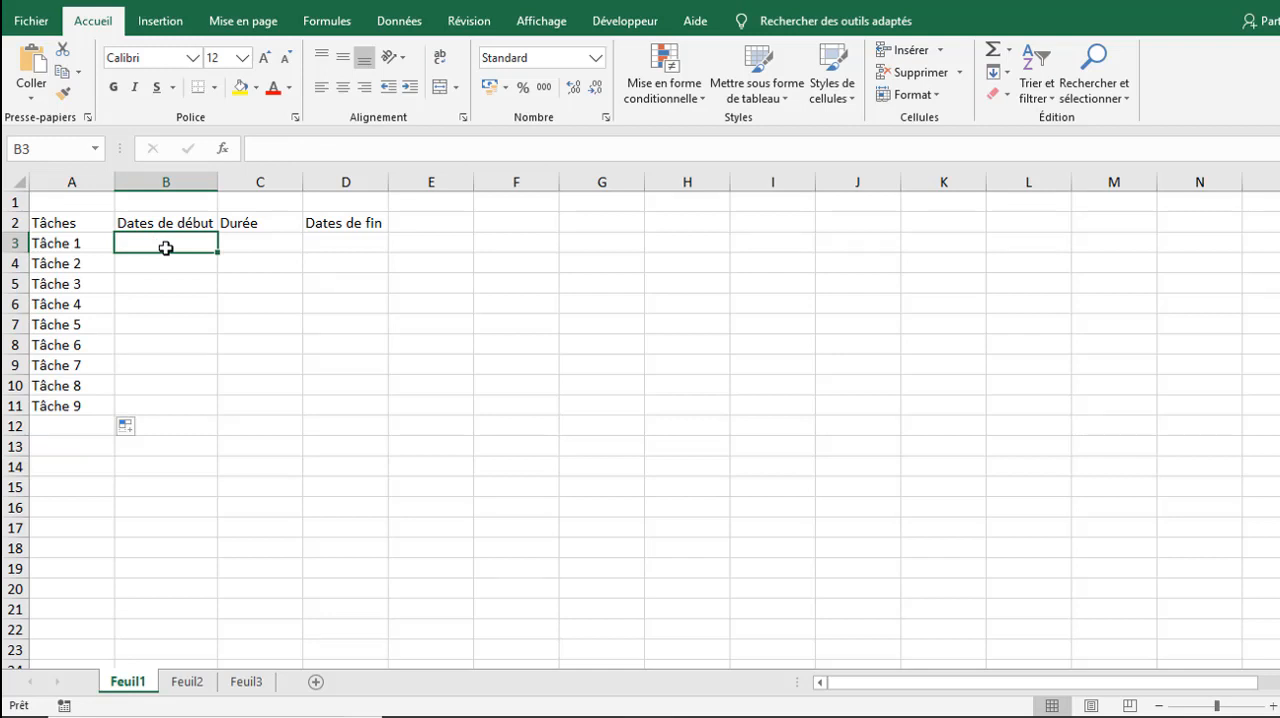
text(11)
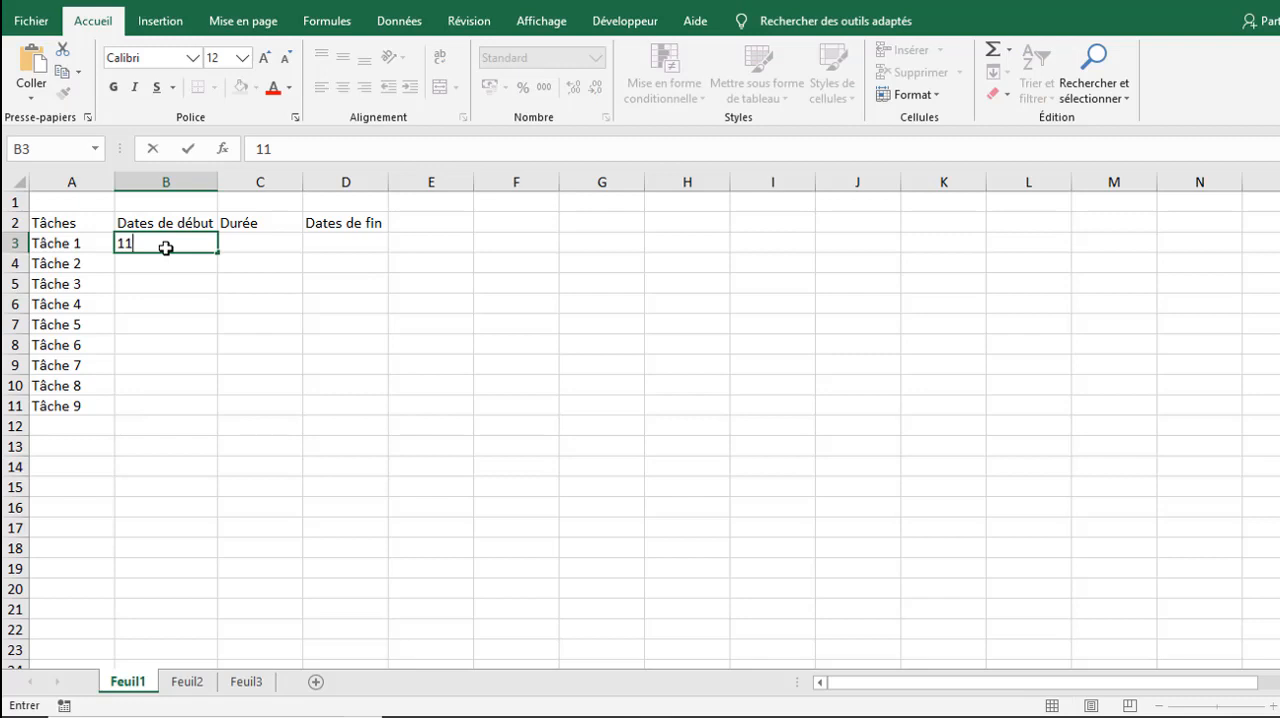
text(/03/21)
key(ctrl+Return)
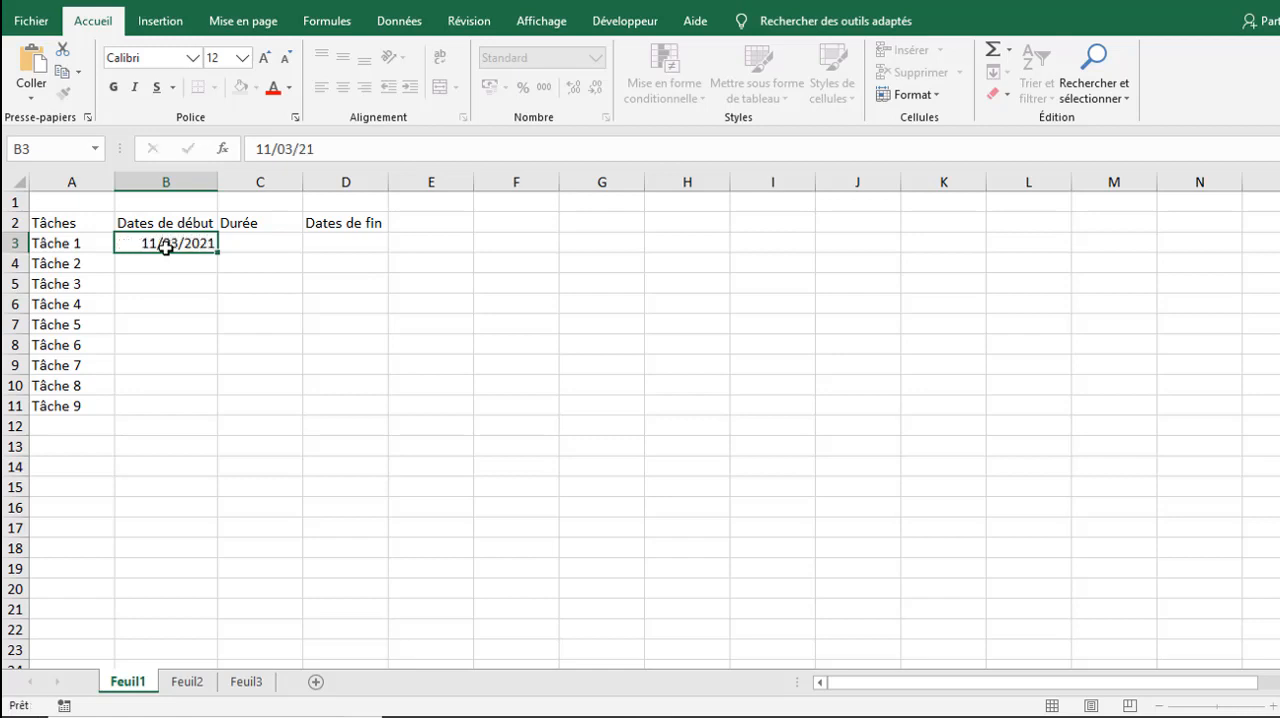
key(Return)
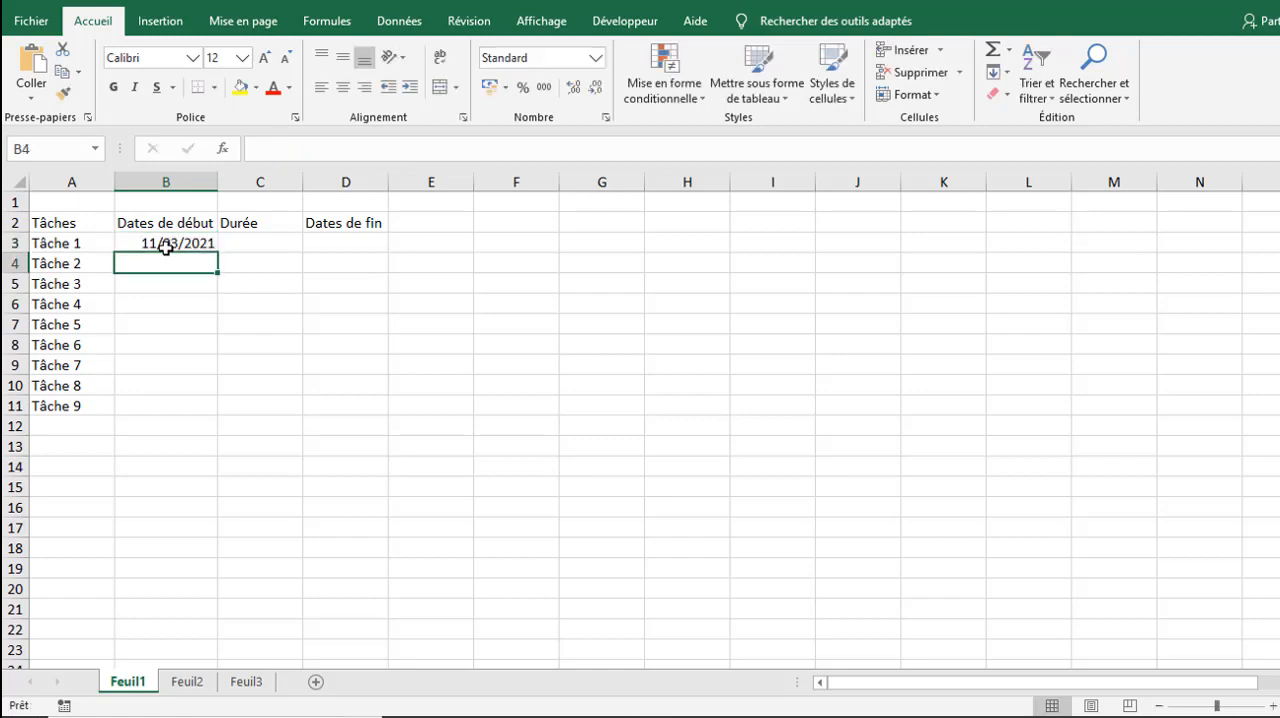
Step: Enter a duration of 5 for Tâche 1 in C3
click(258, 242)
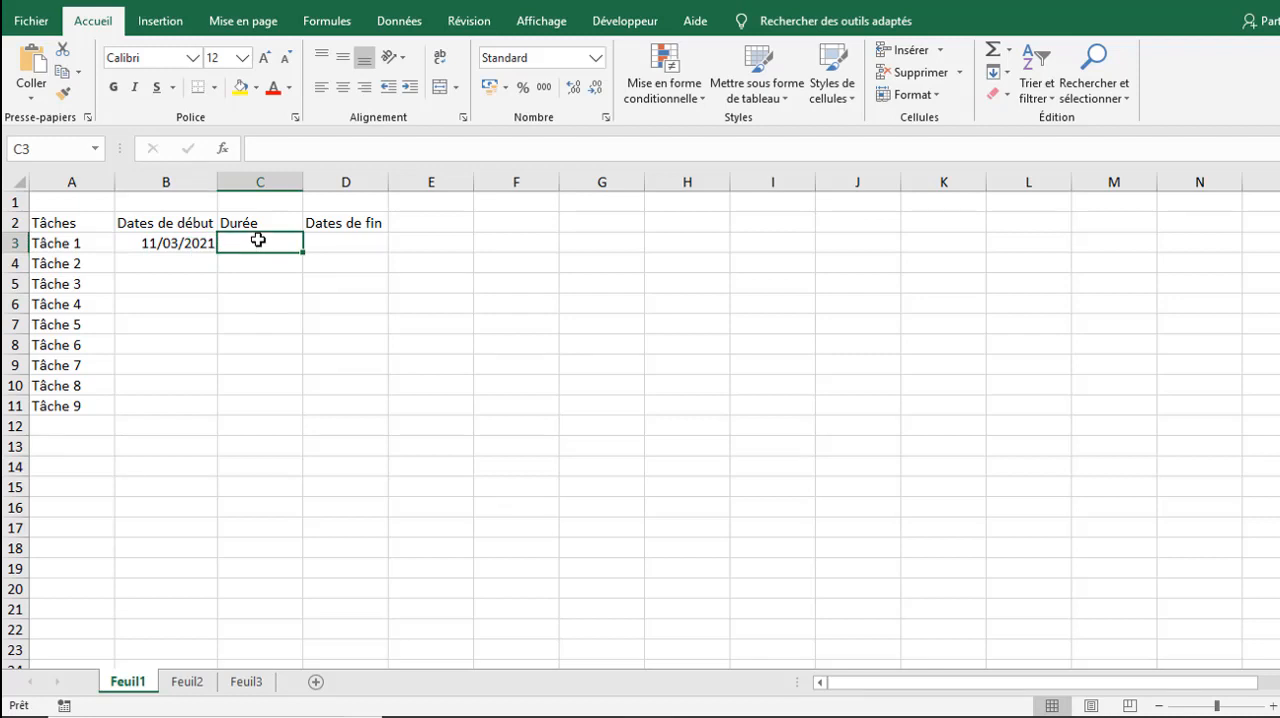
text(5)
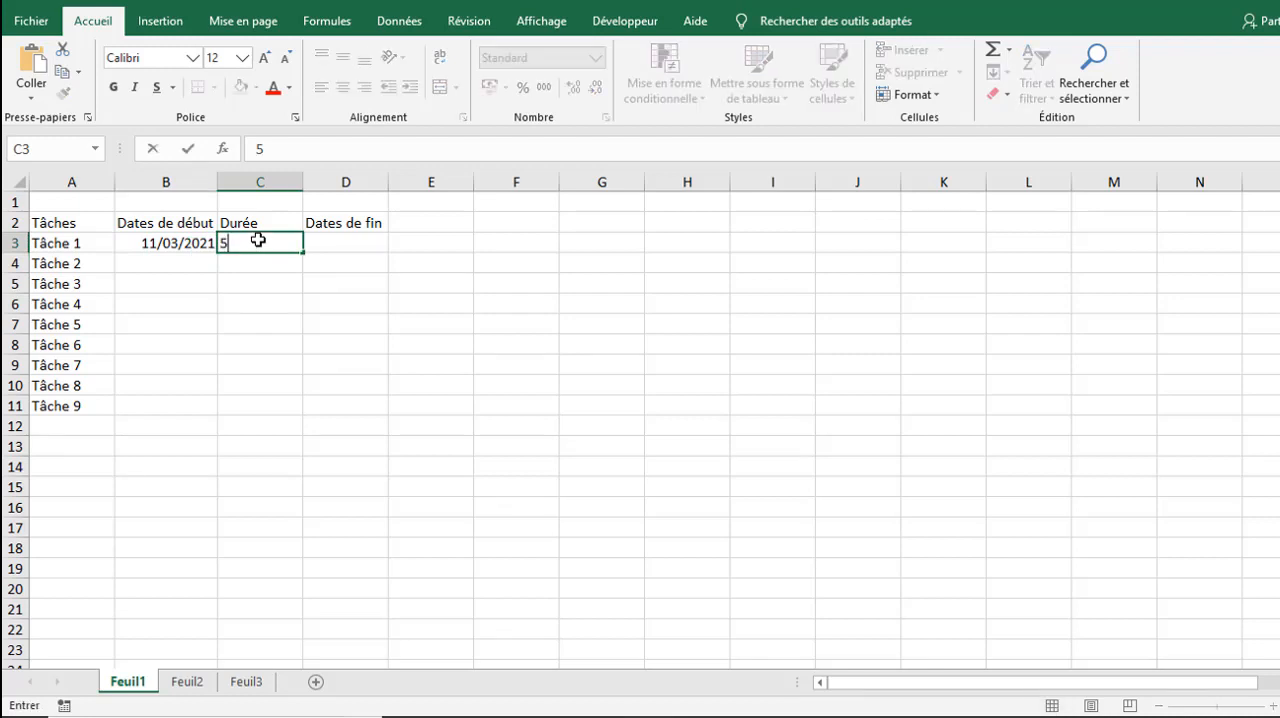
key(Tab)
click(266, 240)
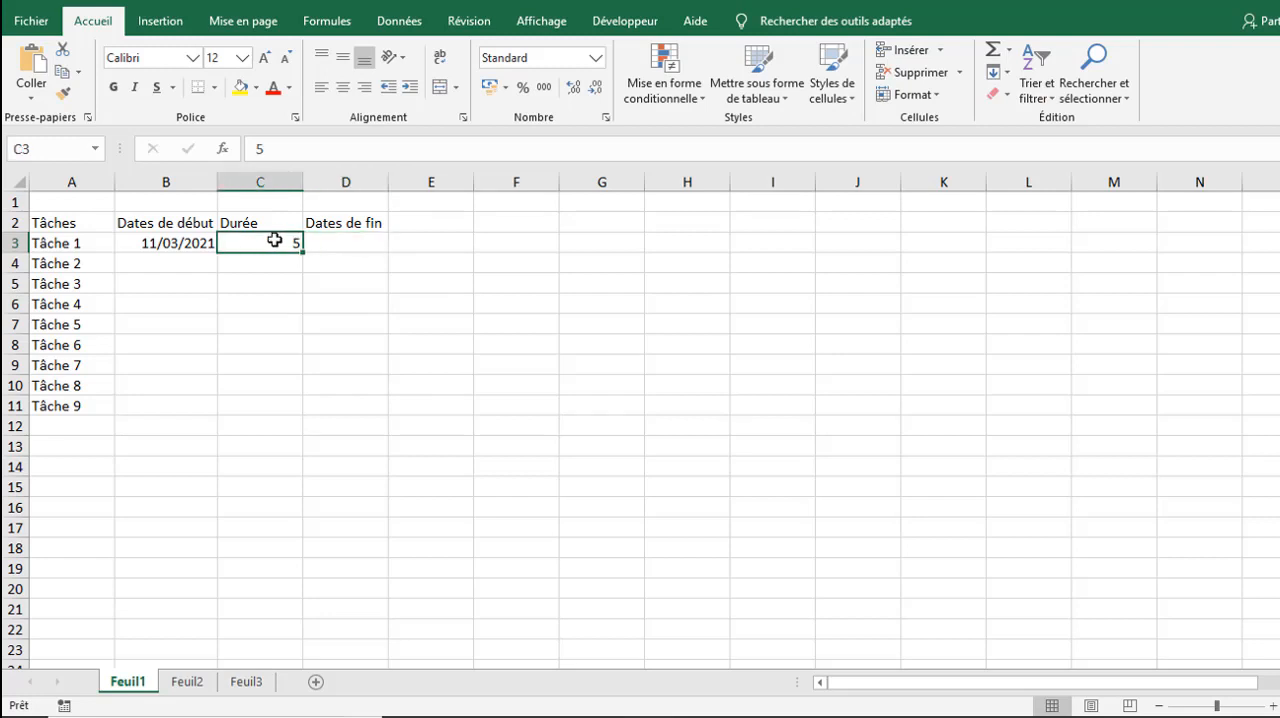
Step: Calculate the end date of Tâche 1 in D3 with the formula =B3+C3
click(346, 242)
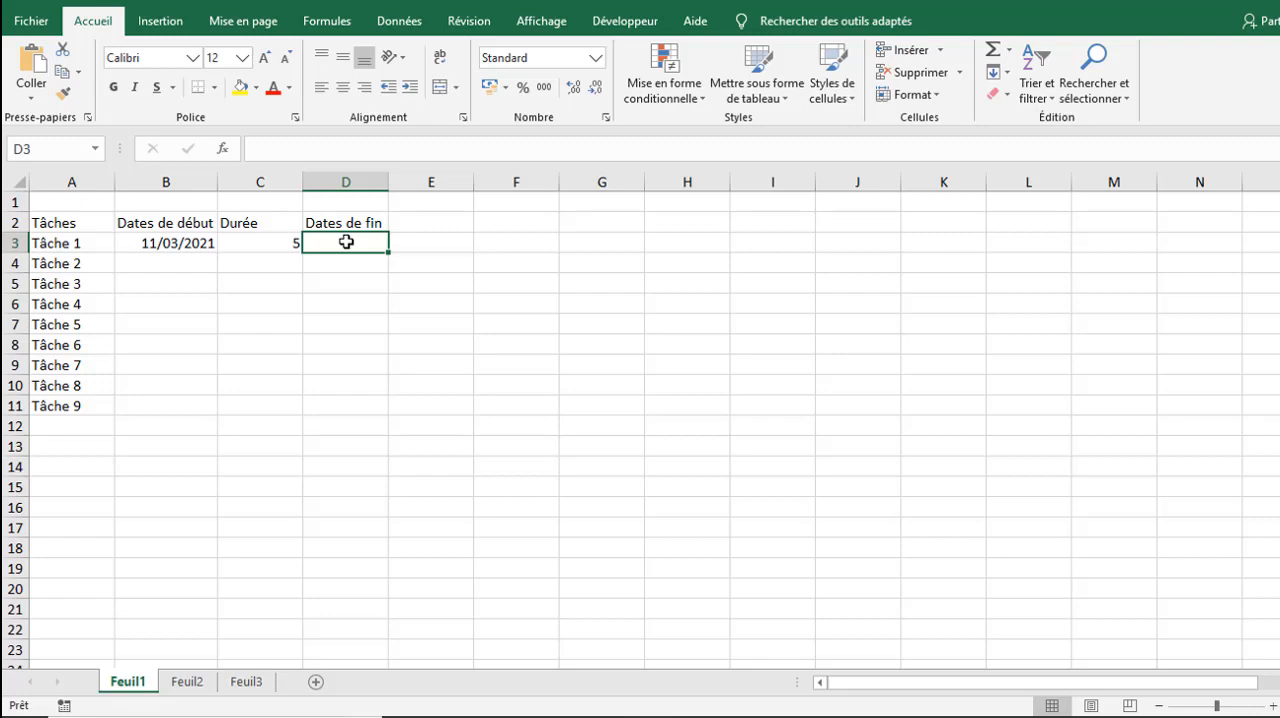
text(+)
key(Escape)
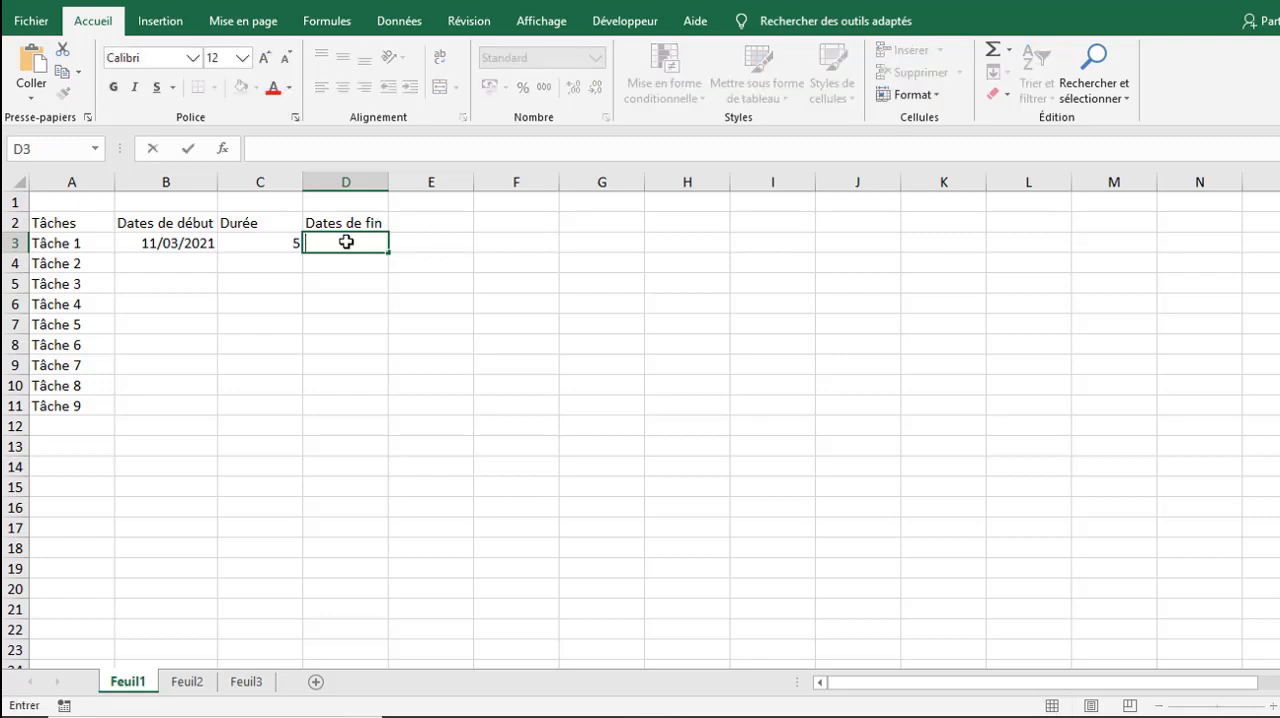
text(=)
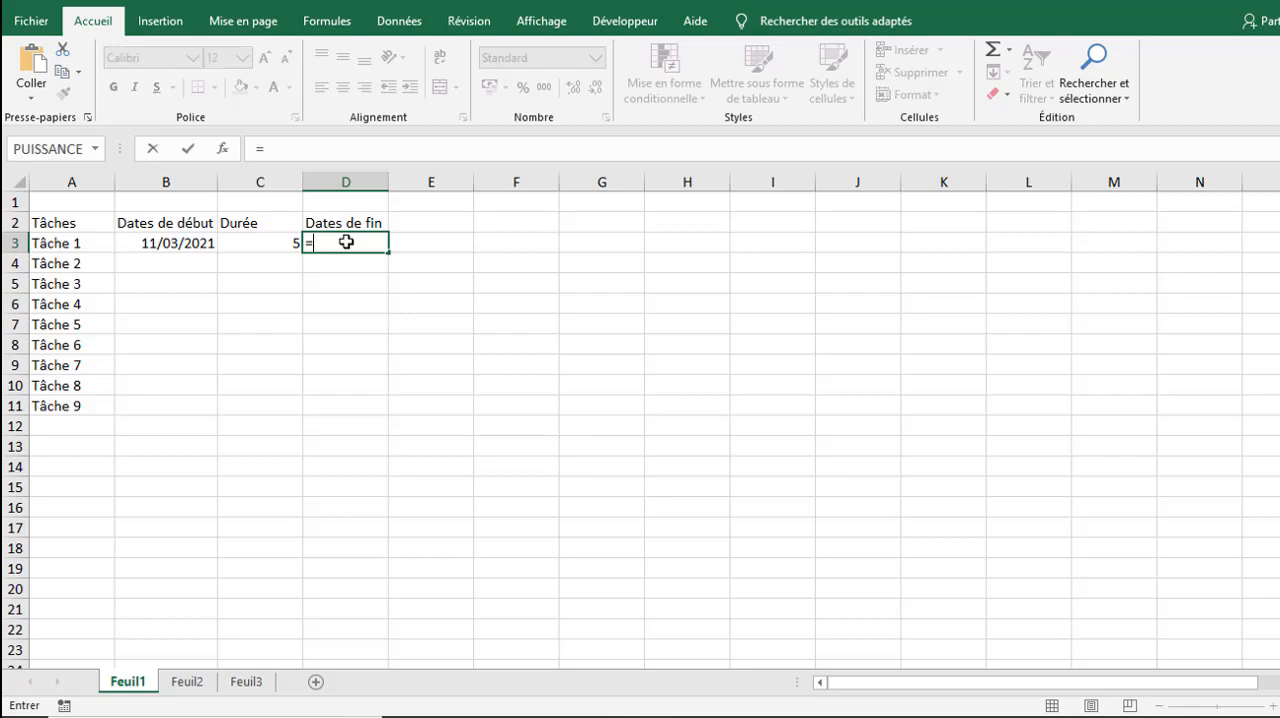
click(180, 243)
text(+)
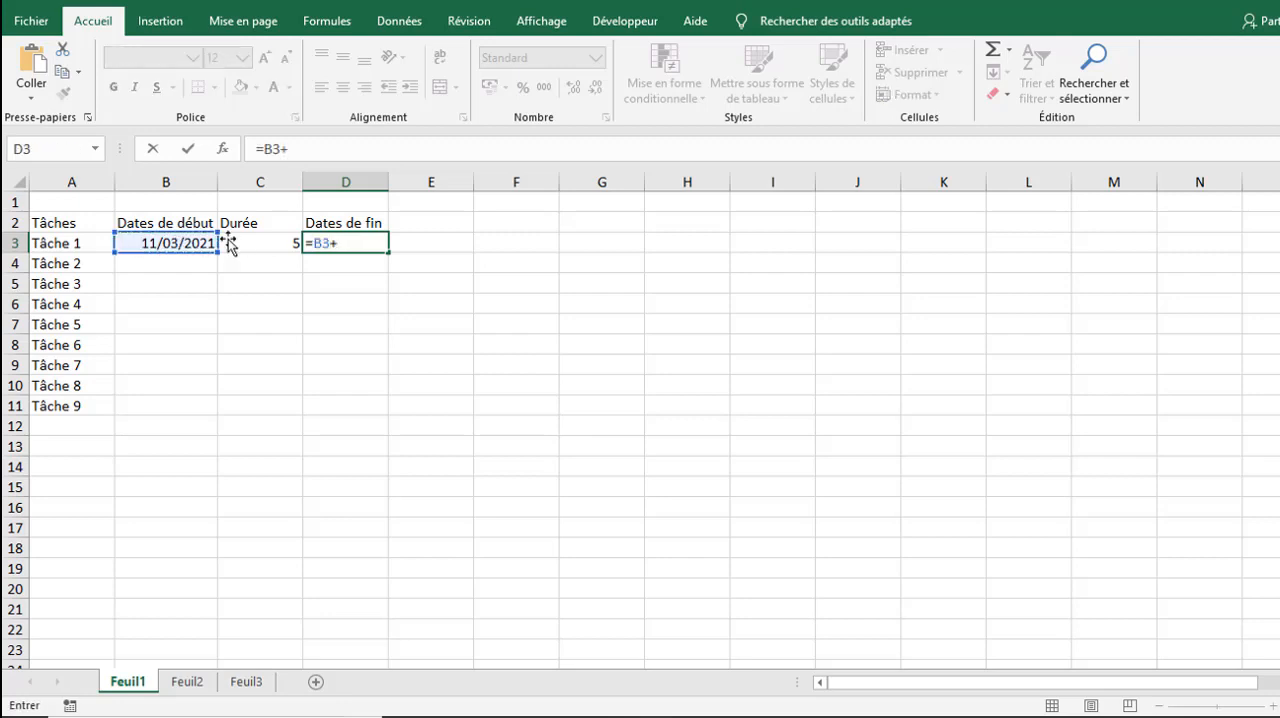
click(255, 243)
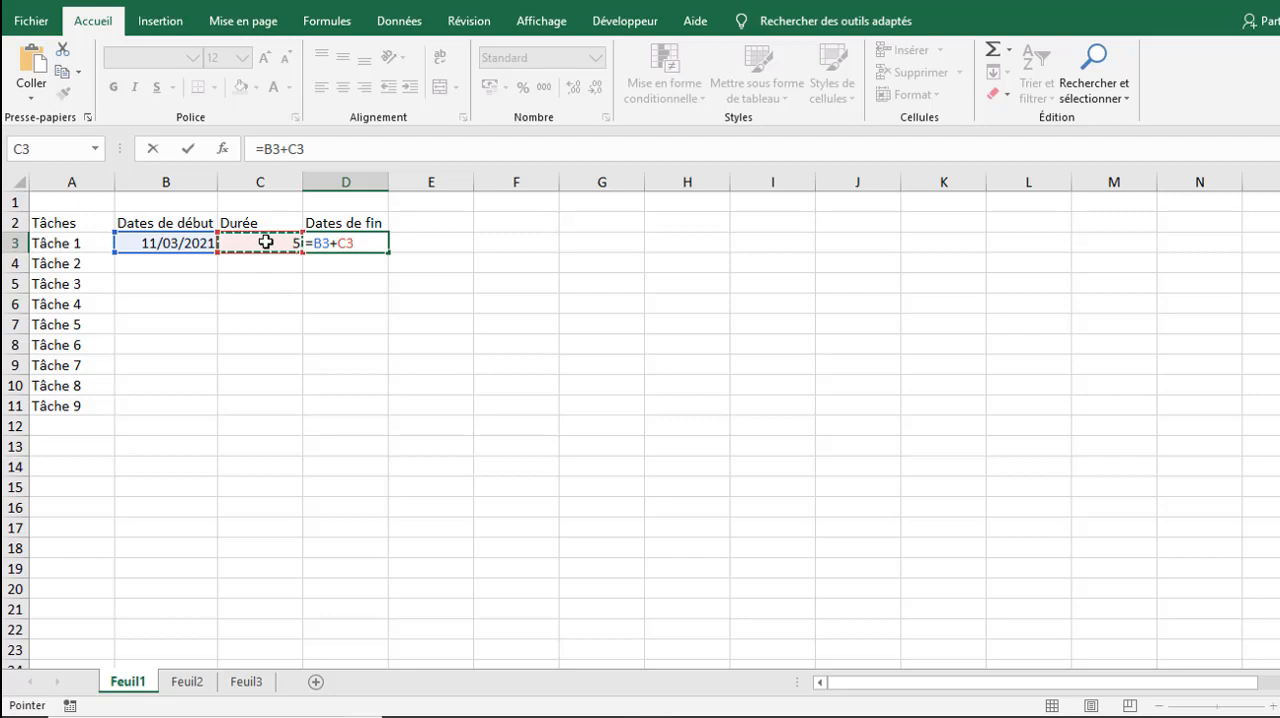
key(Return)
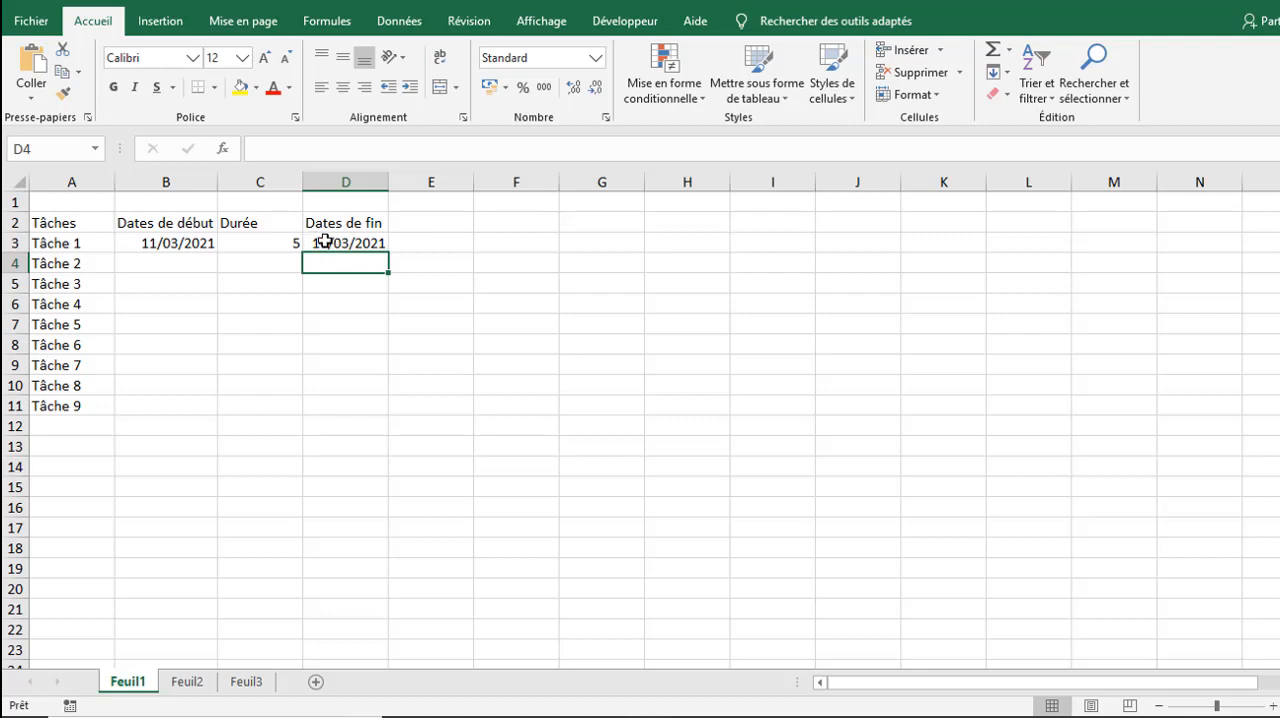
Step: Change the end date formula in D3 to =B3+C3-1
click(325, 241)
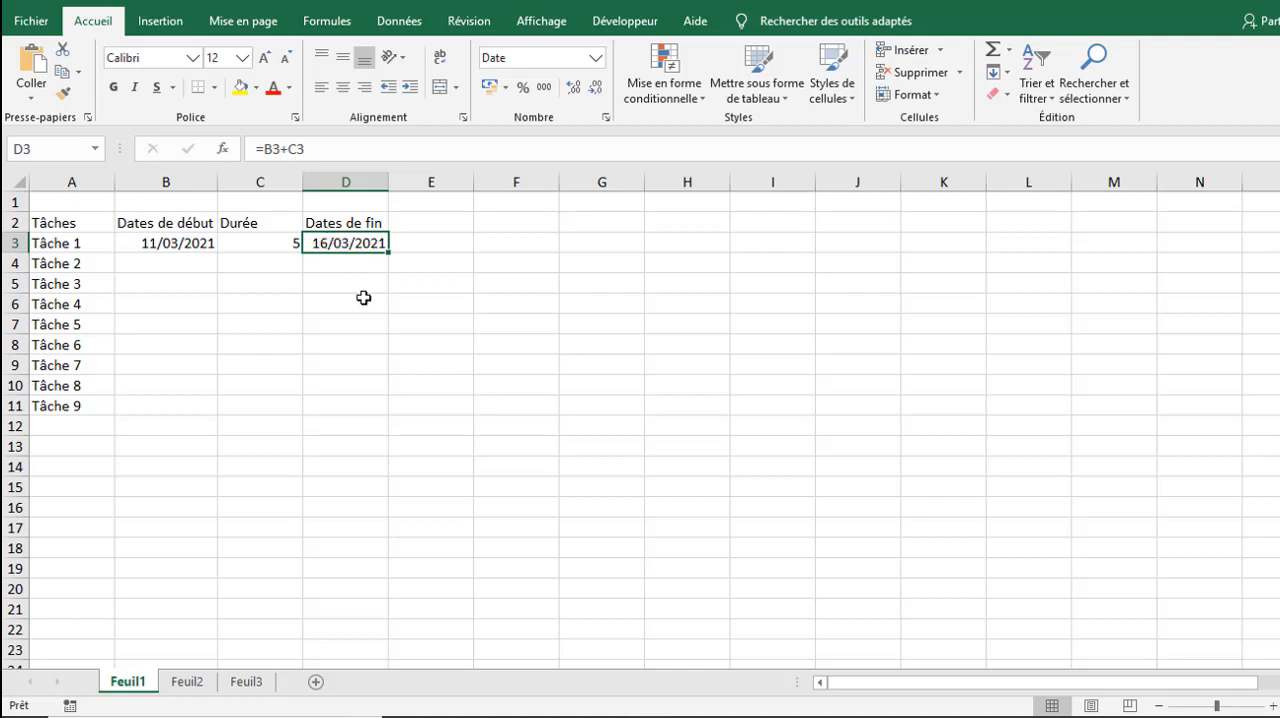
click(321, 150)
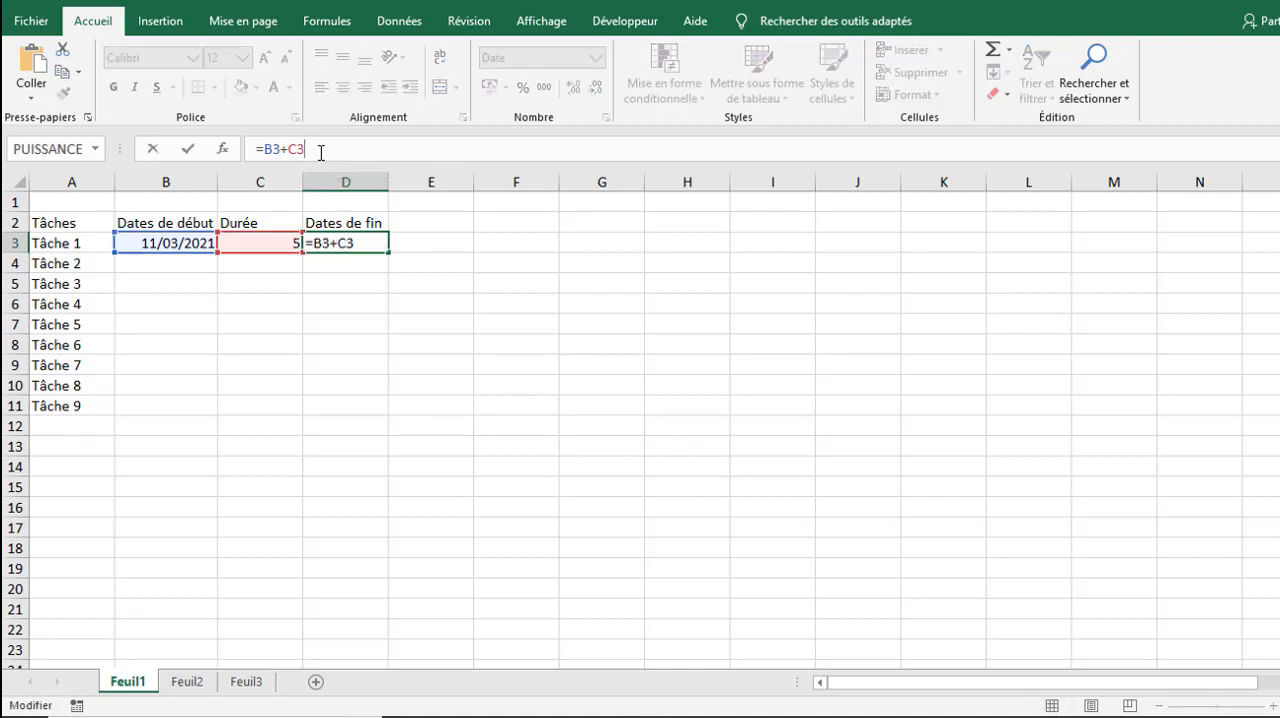
text(-1)
key(Return)
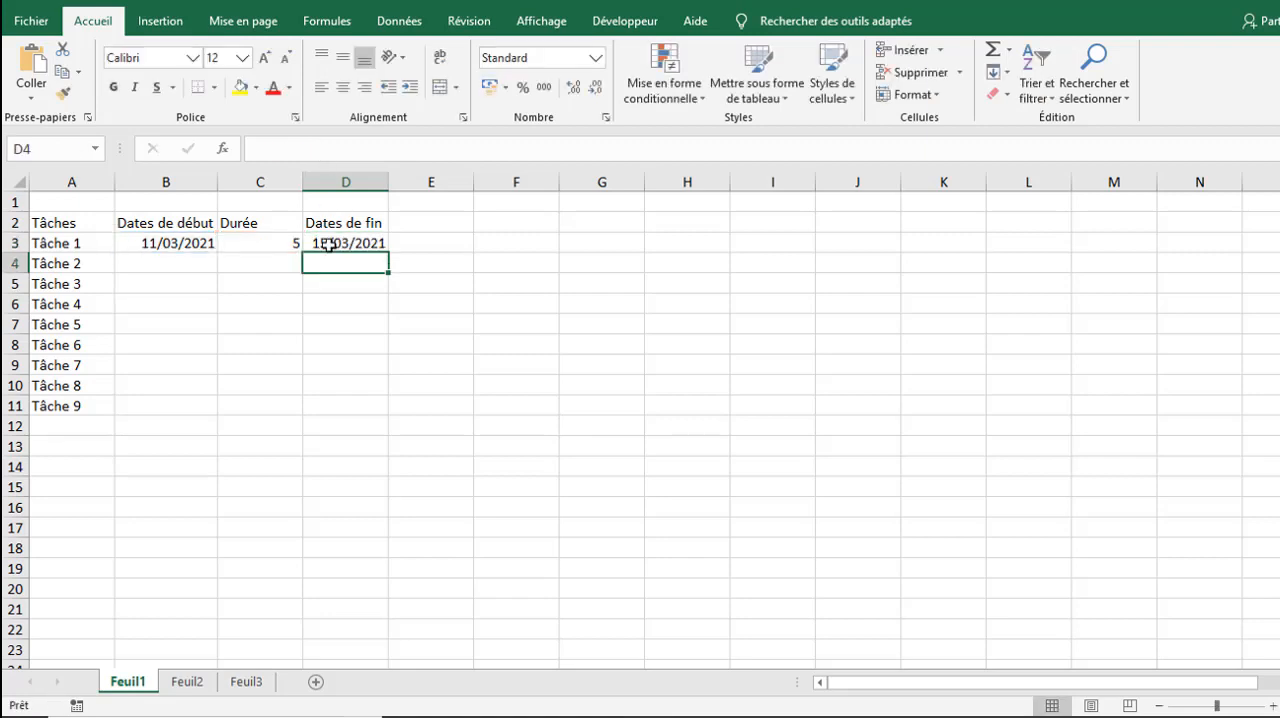
Step: Apply the long date format (Date longue) to the start dates B3:B11 and the end dates D3:D11
drag(185, 245, 178, 405)
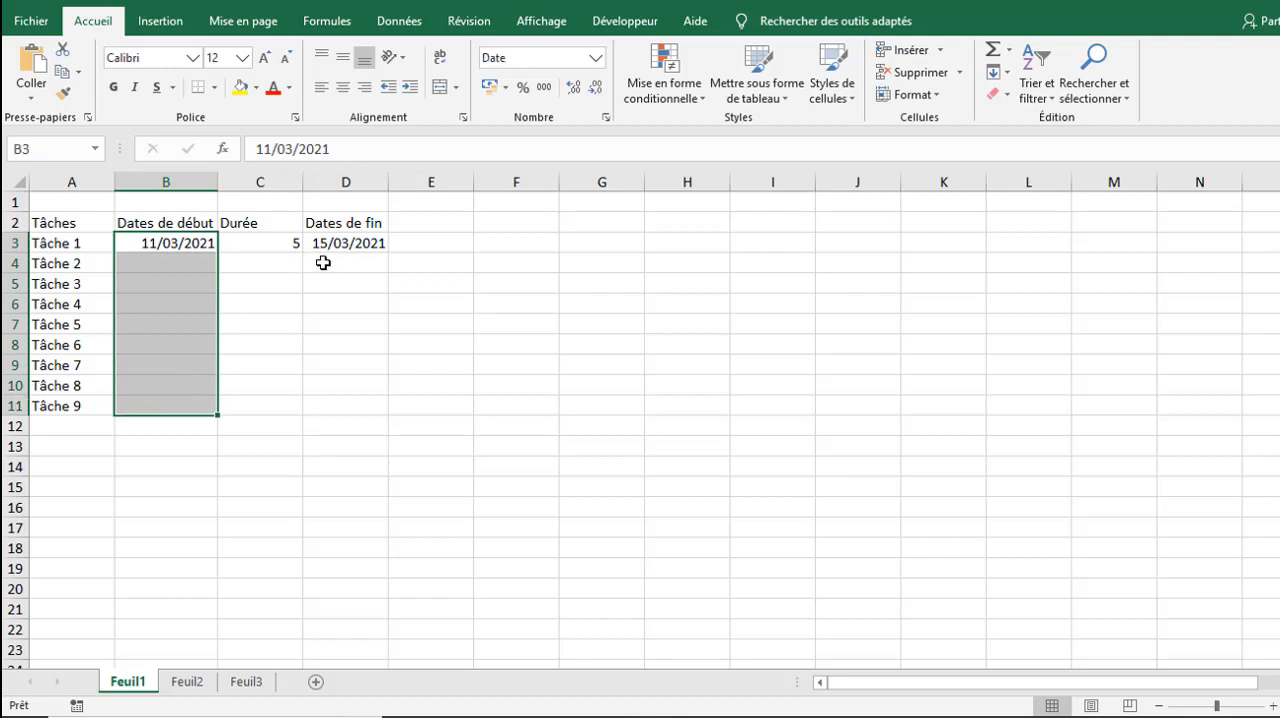
drag(349, 243, 356, 405)
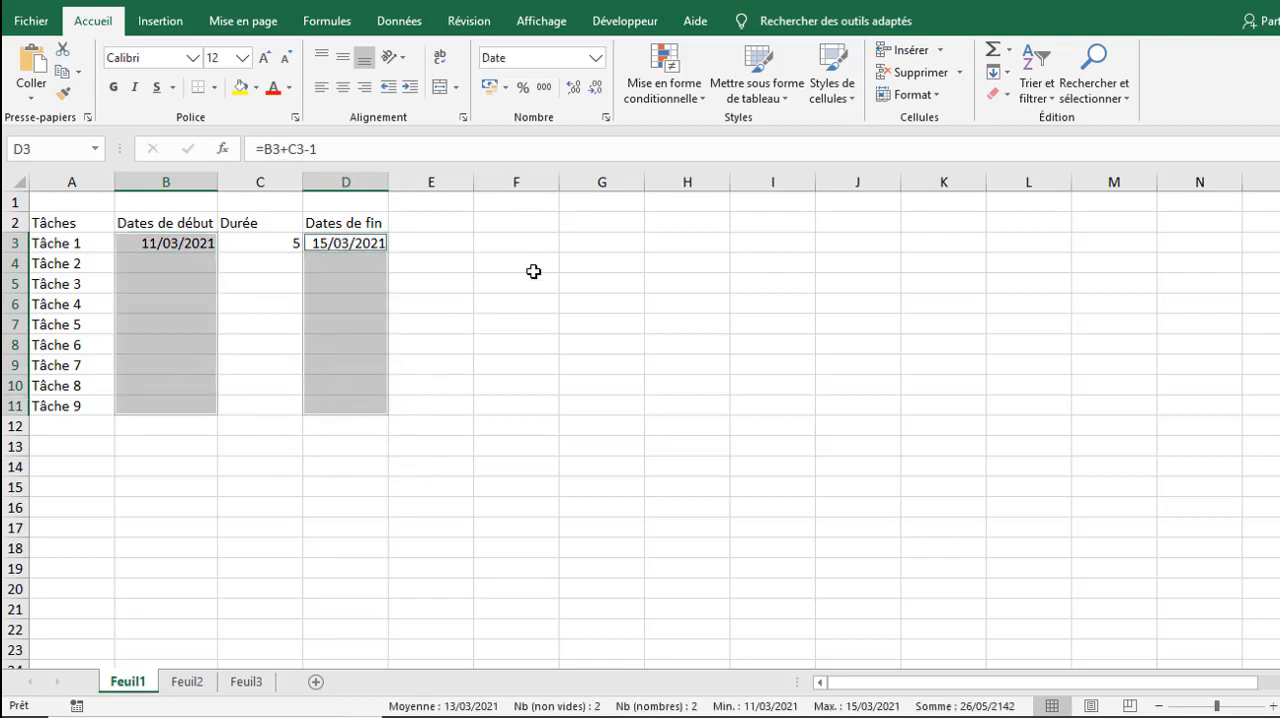
click(596, 58)
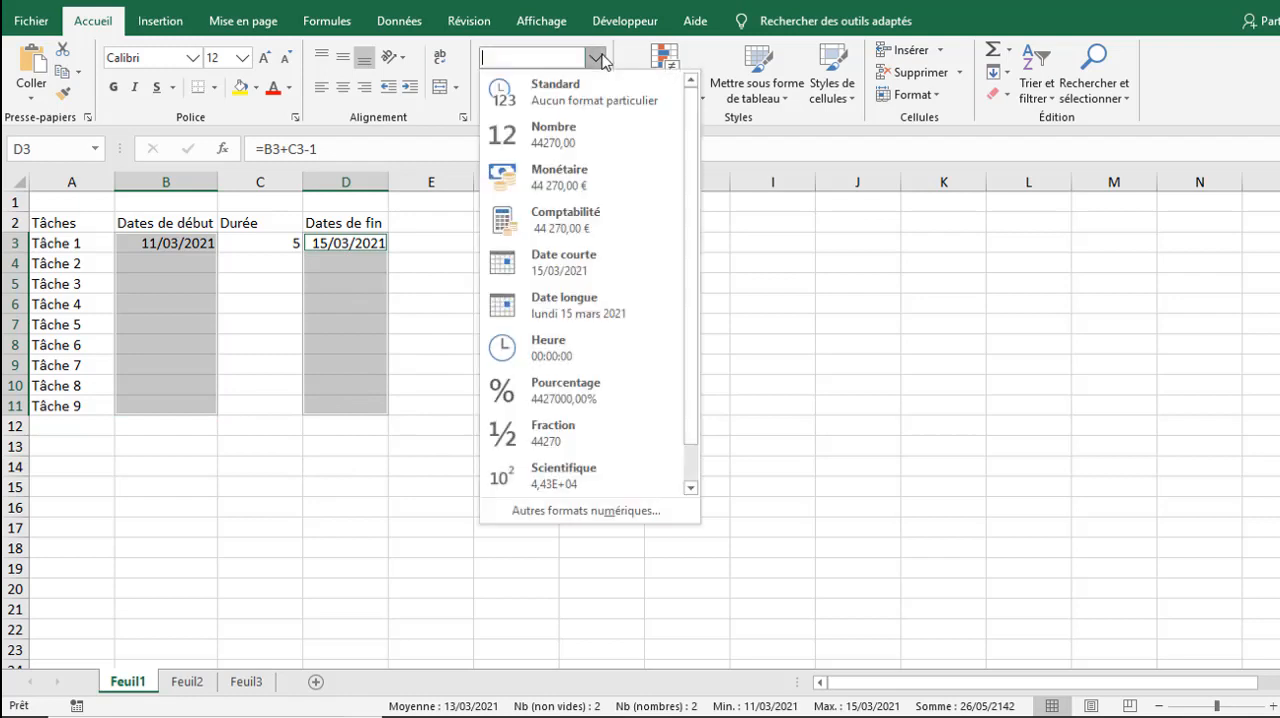
click(562, 296)
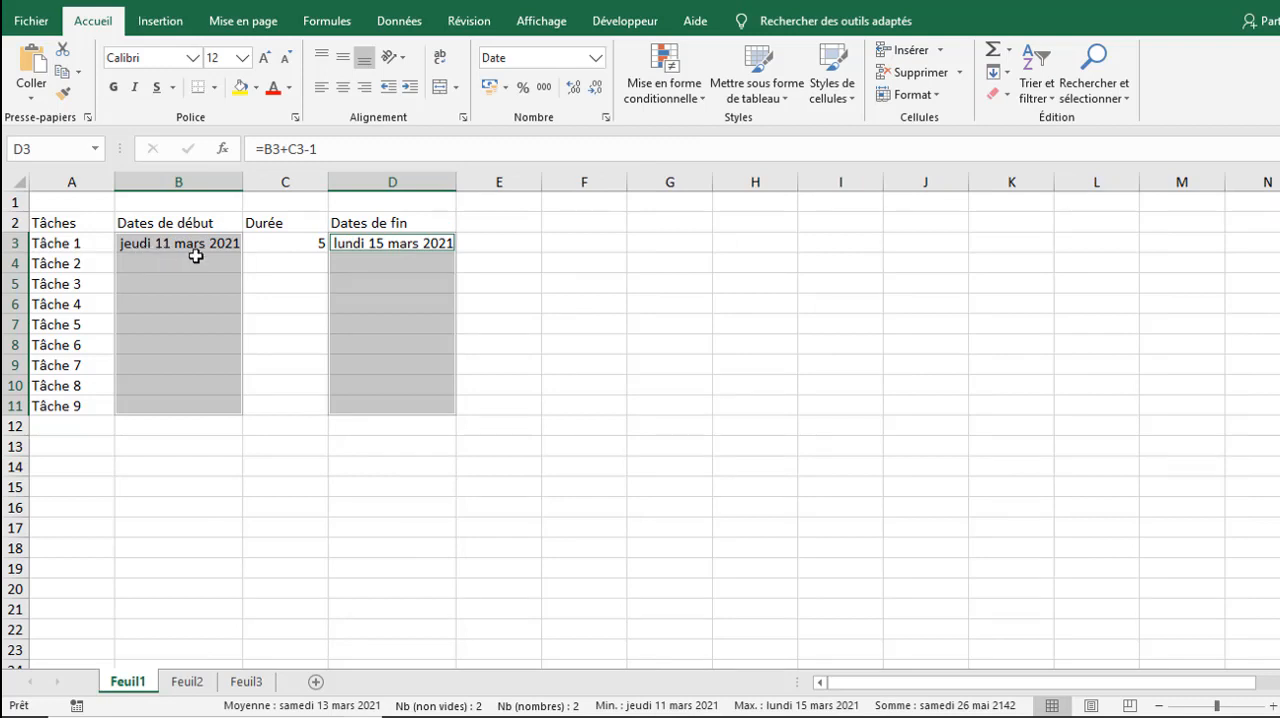
click(373, 246)
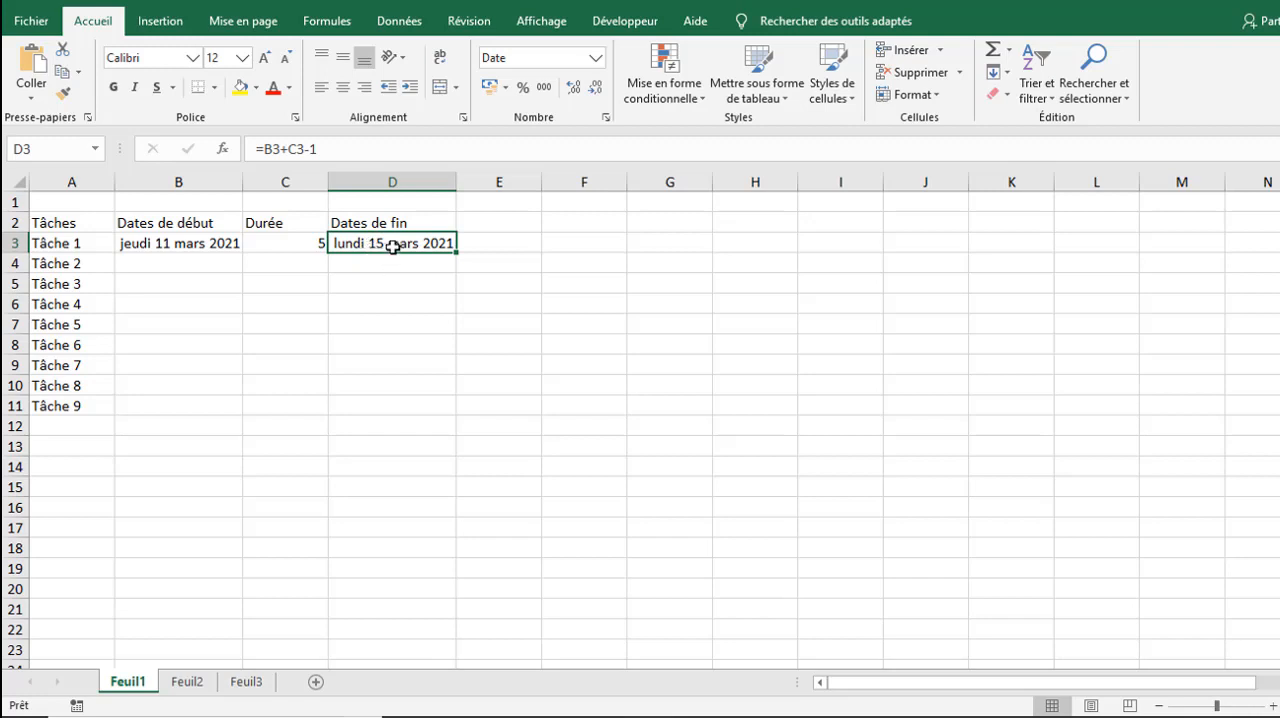
click(312, 244)
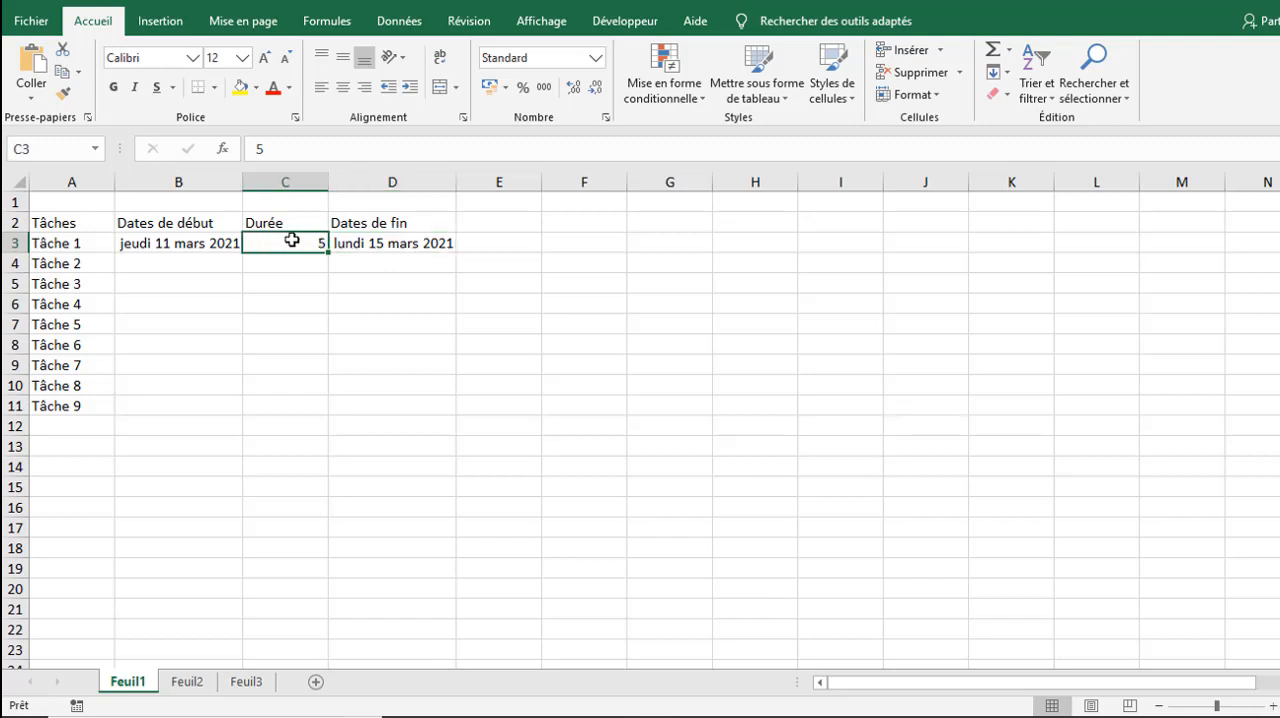
click(606, 119)
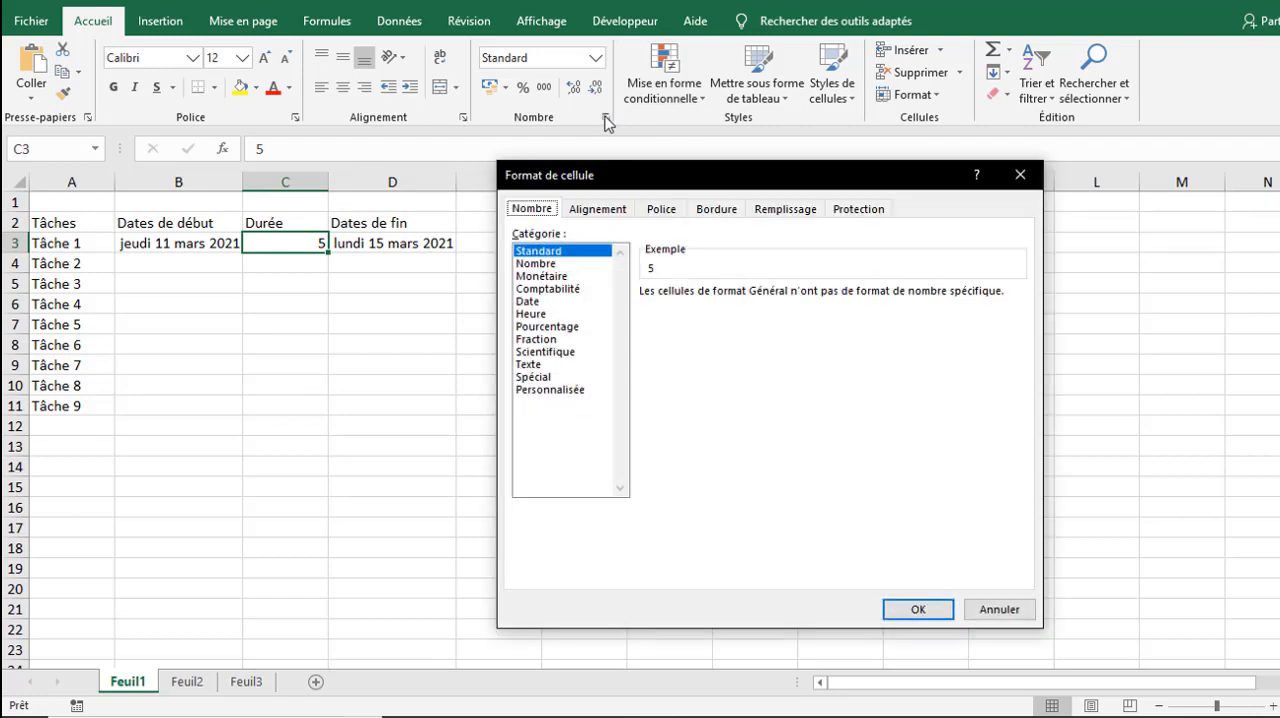
click(1020, 177)
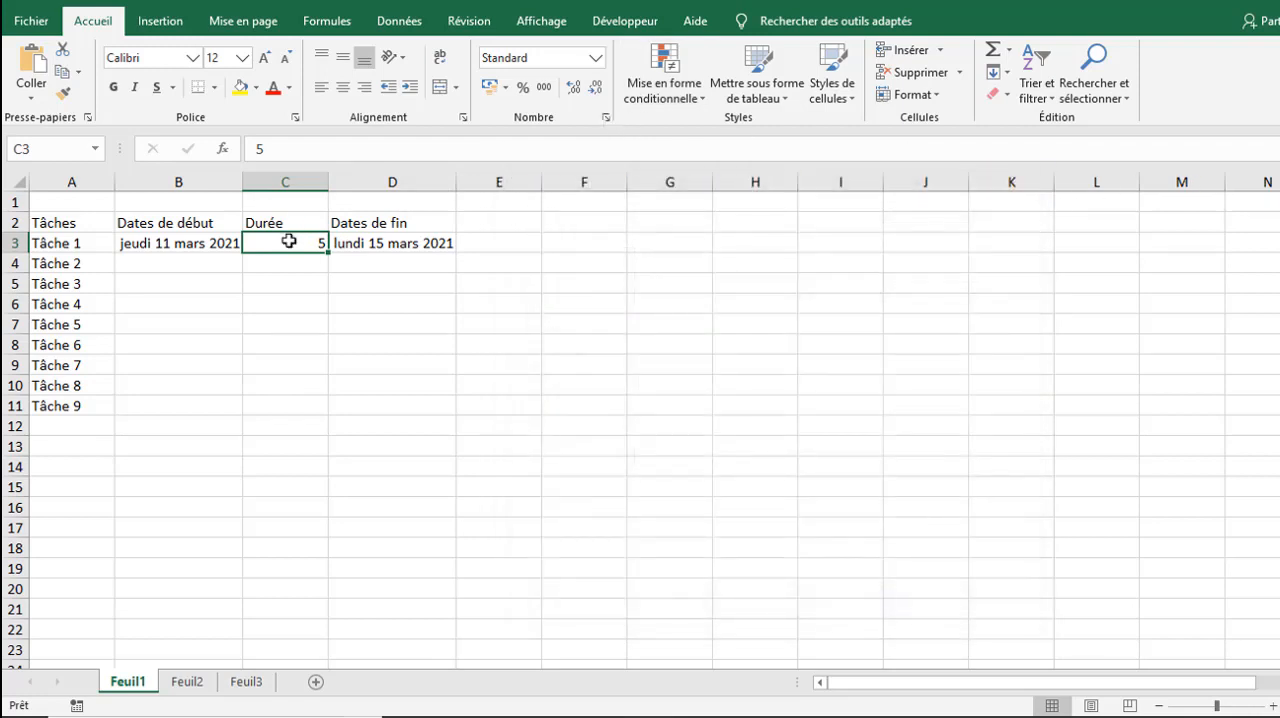
Step: Enter the custom number format code 0" jours" for the duration cells C3:C11
drag(286, 241, 280, 403)
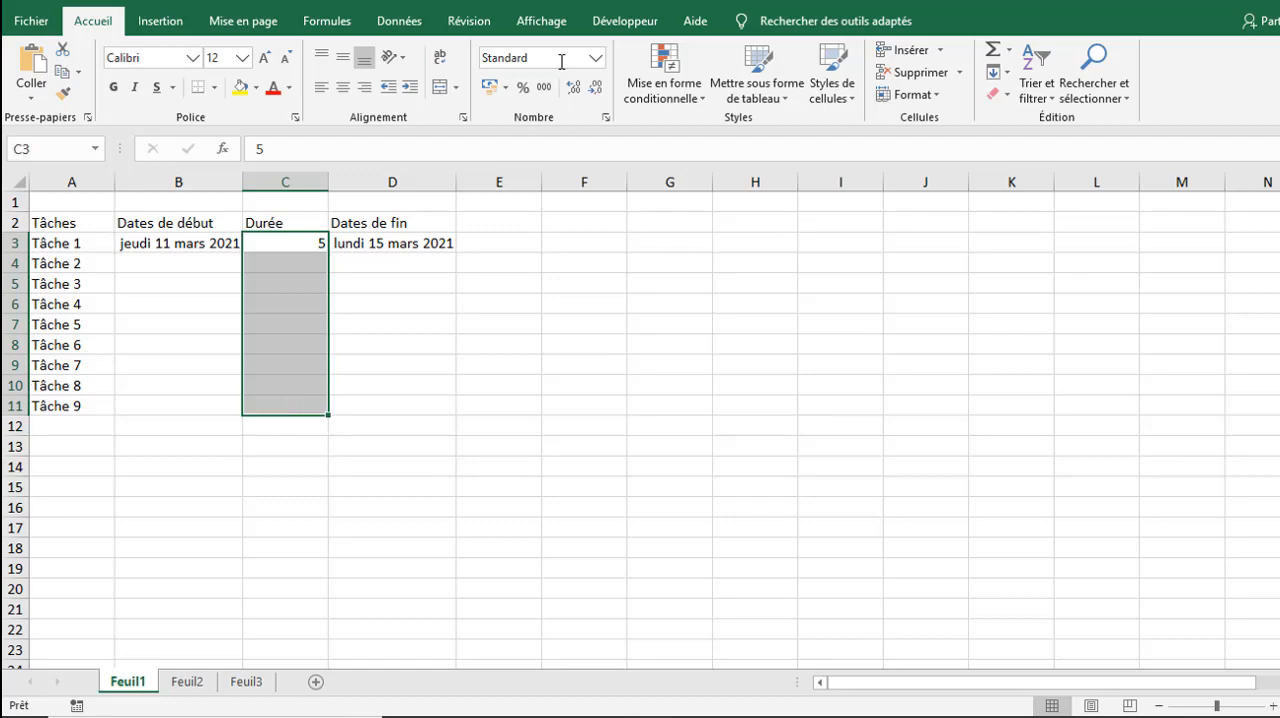
click(606, 119)
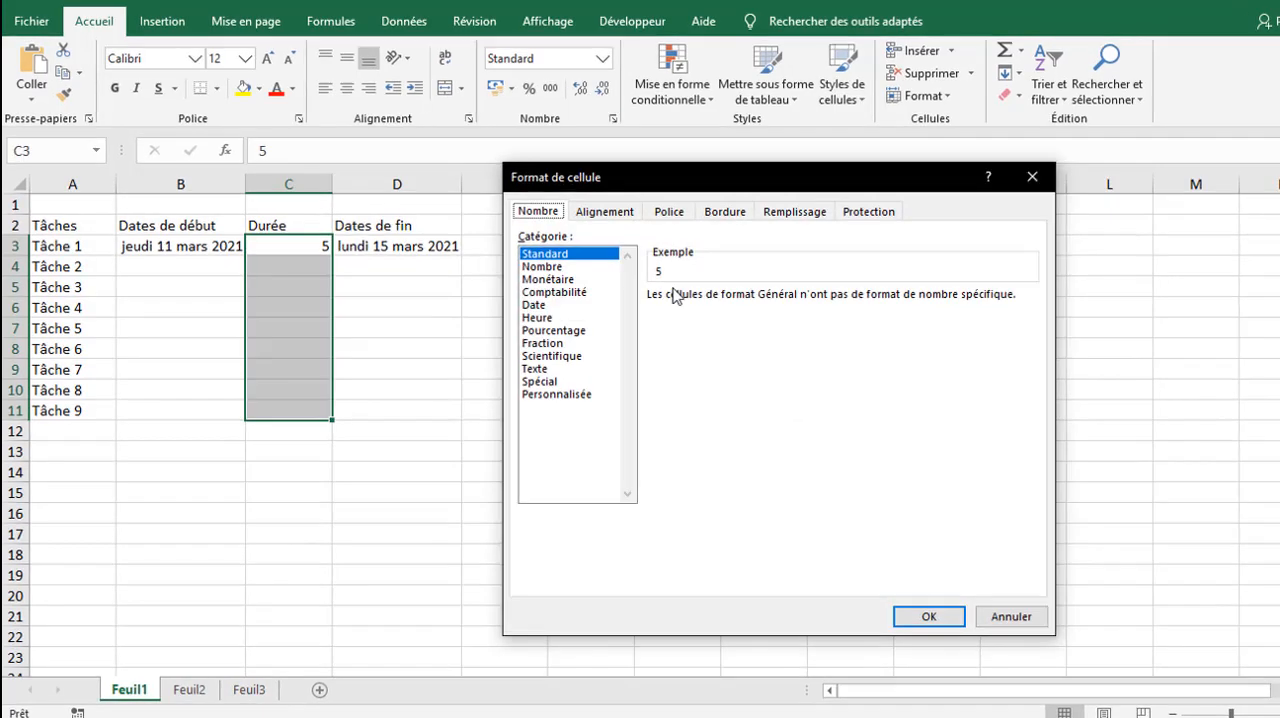
click(543, 392)
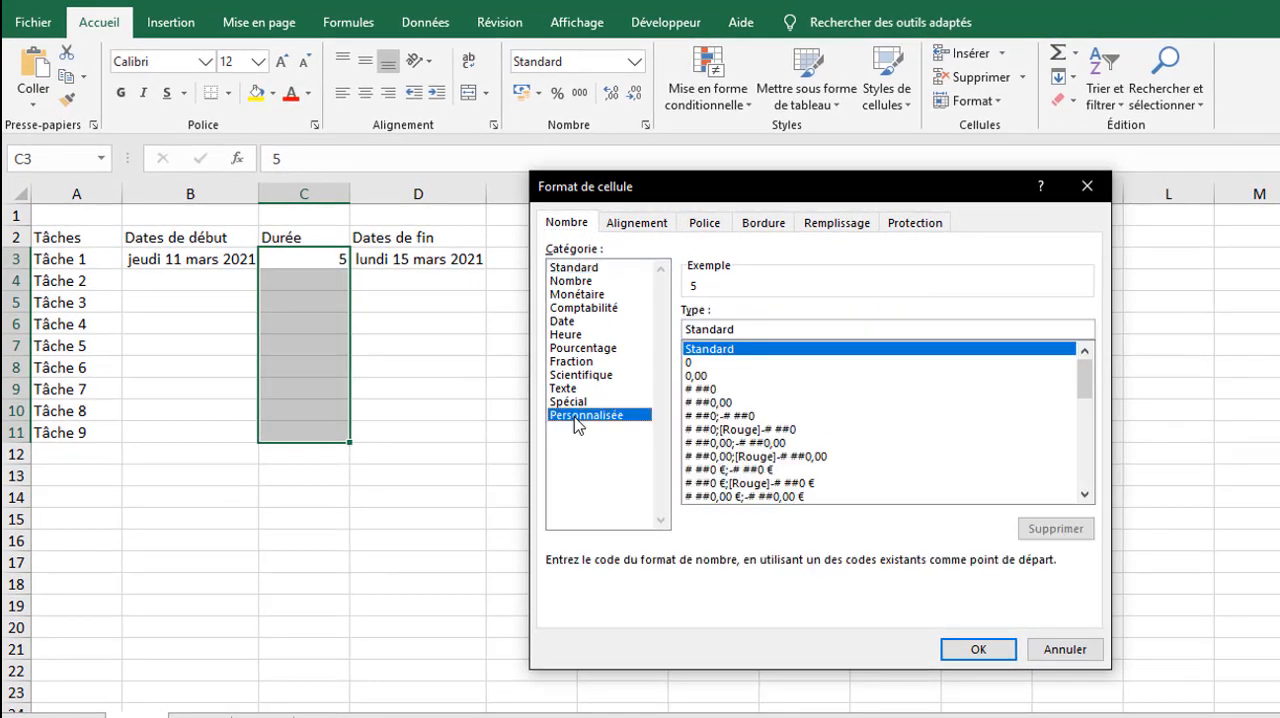
click(697, 364)
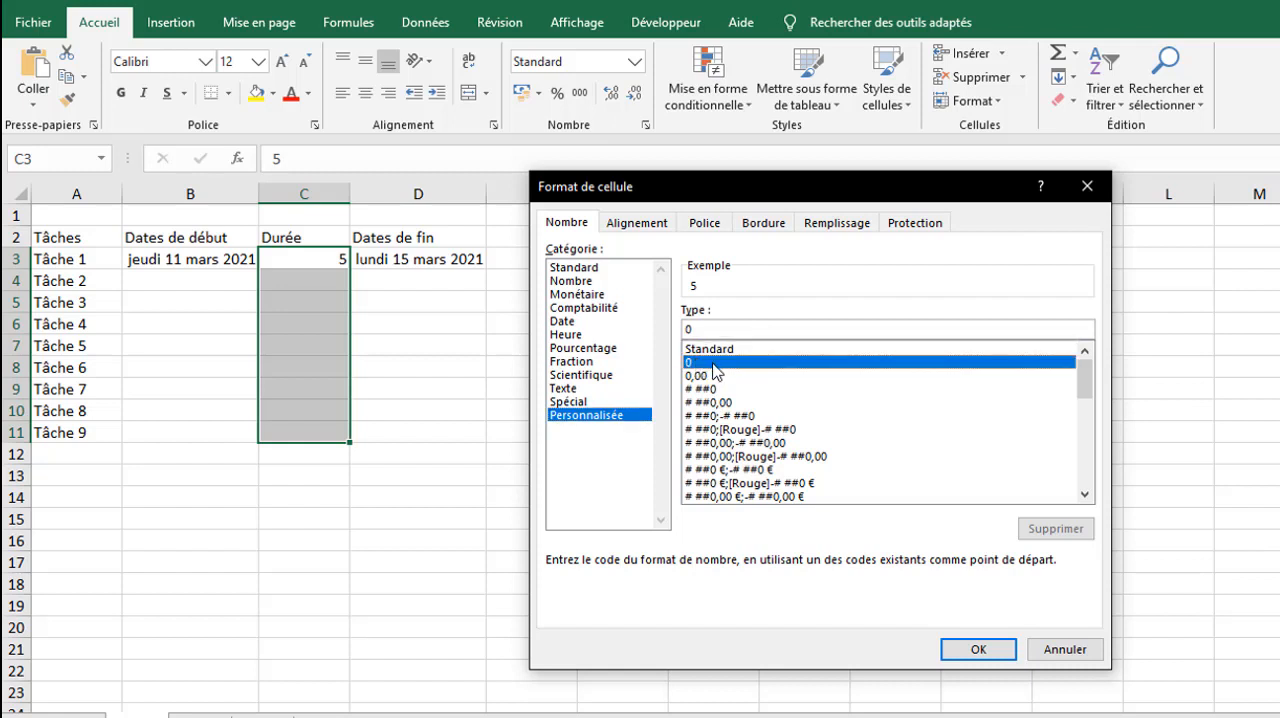
click(706, 328)
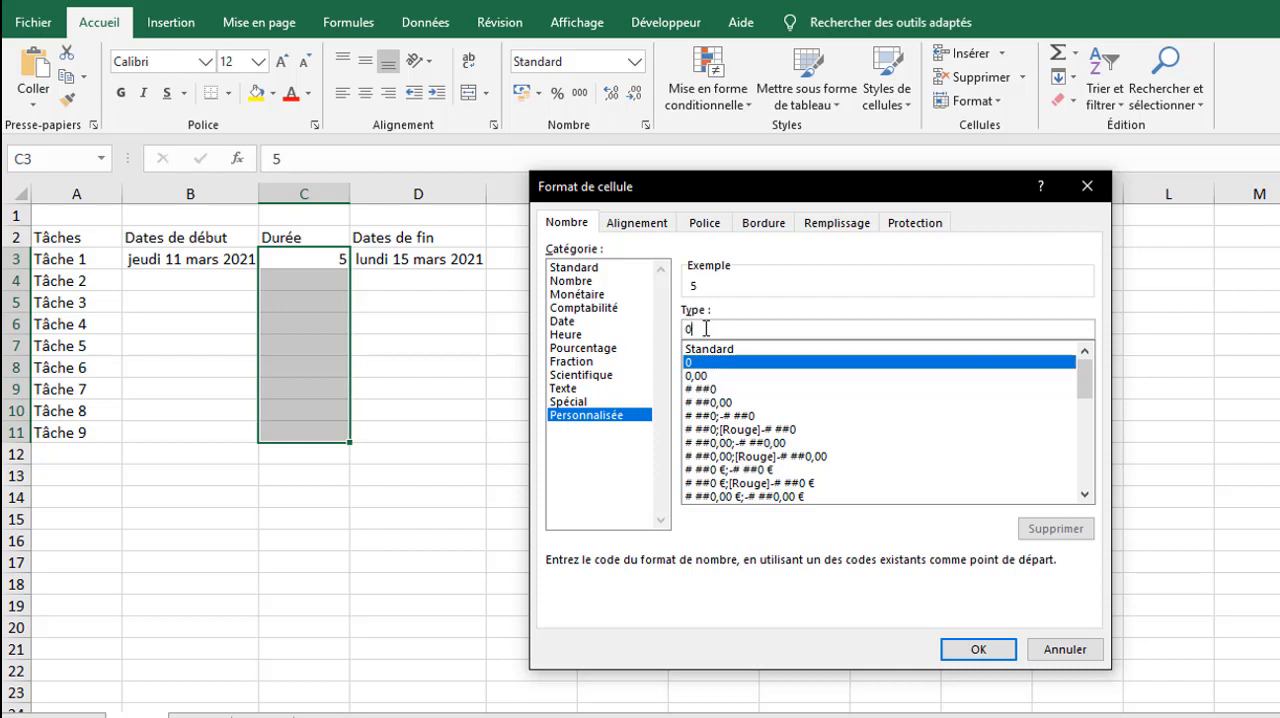
text(")
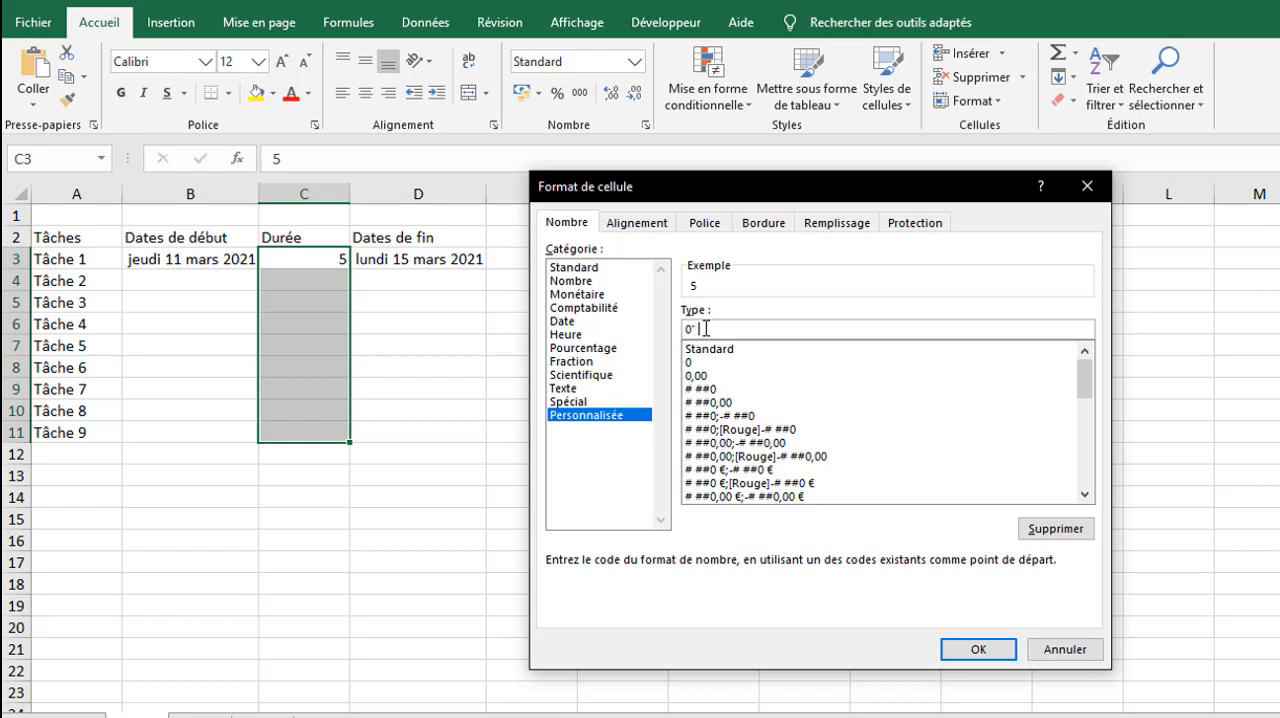
text( jours")
Step: Replace the custom format code with [<2]0" jour" so that durations under 2 use the singular
drag(738, 329, 675, 330)
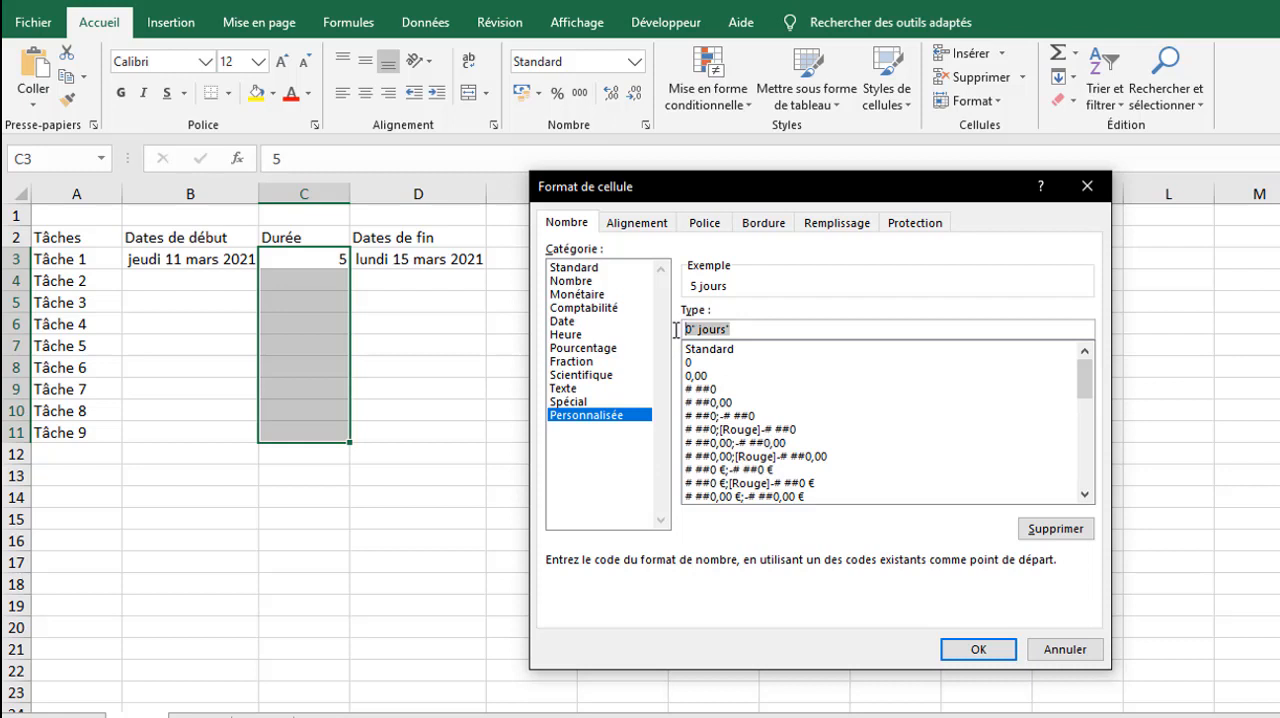
text([<2)
text(])
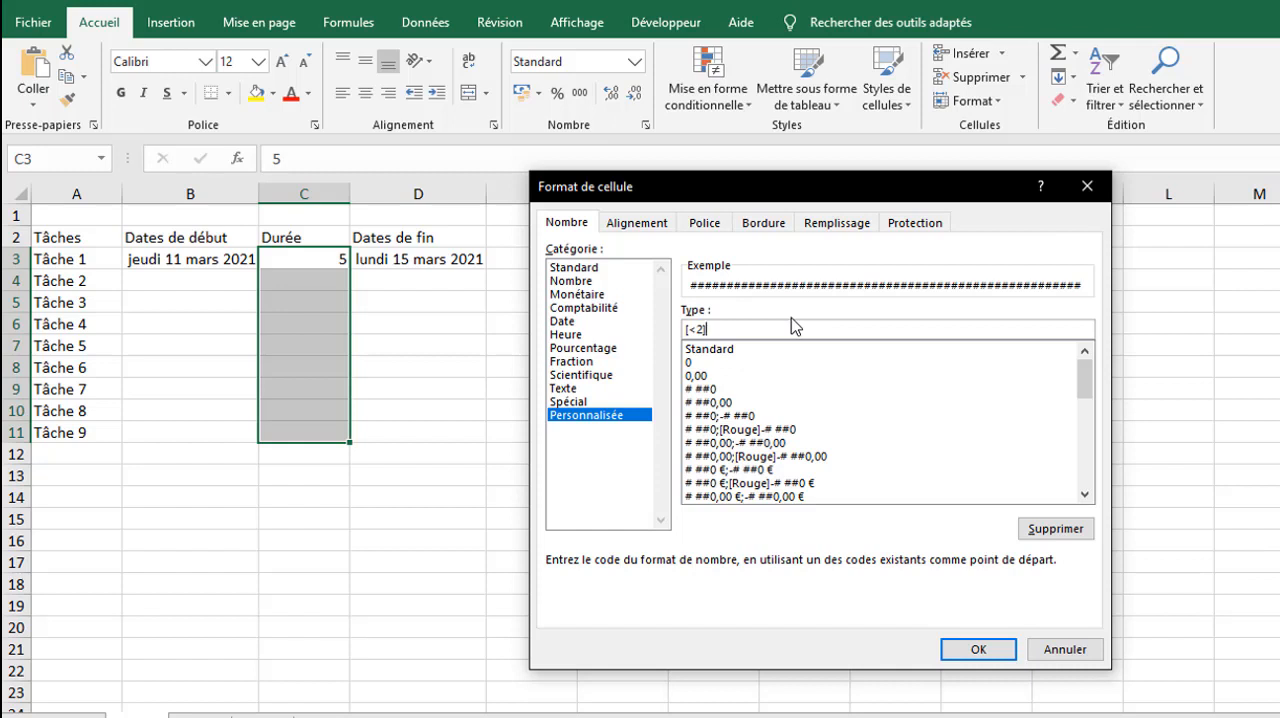
text(0)
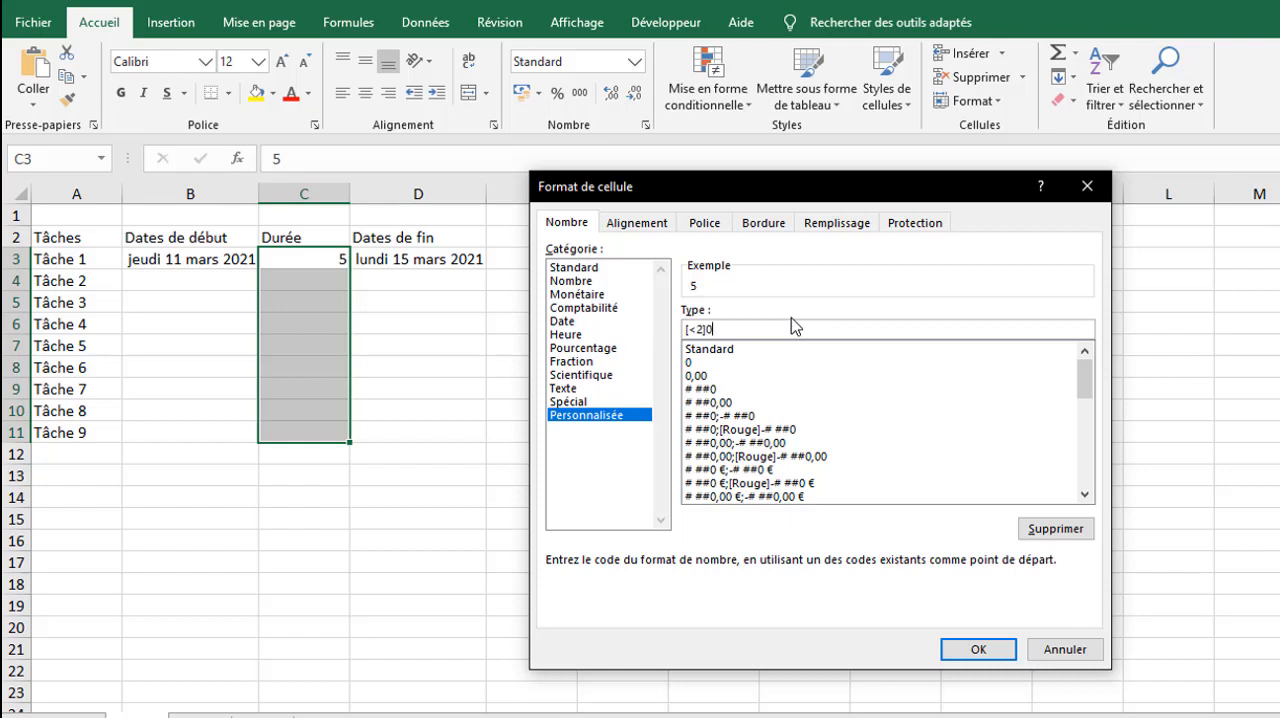
text(" jour";0" jours")
Step: Extend the custom format code with ;0" jours" for all other durations and apply it to C3:C11
click(711, 330)
click(972, 651)
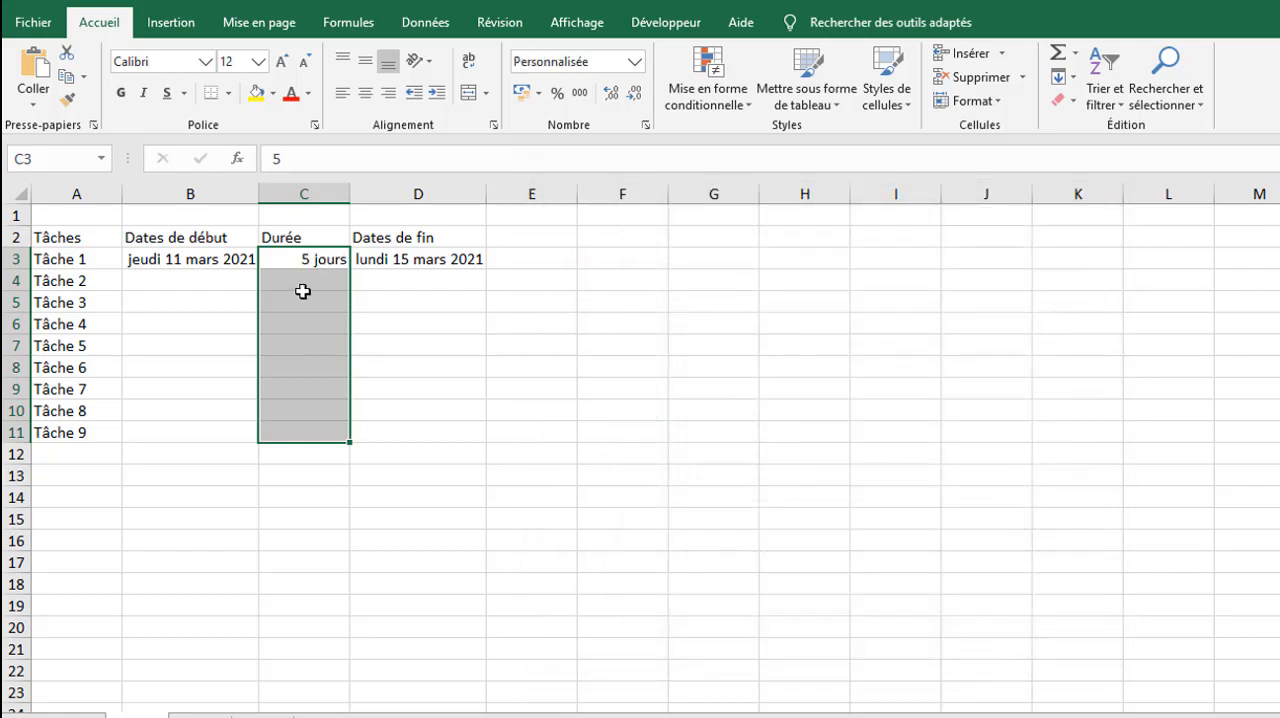
Step: Enter durations of 1 for Tâche 2 in C4 and 6 for Tâche 3 in C5
click(300, 278)
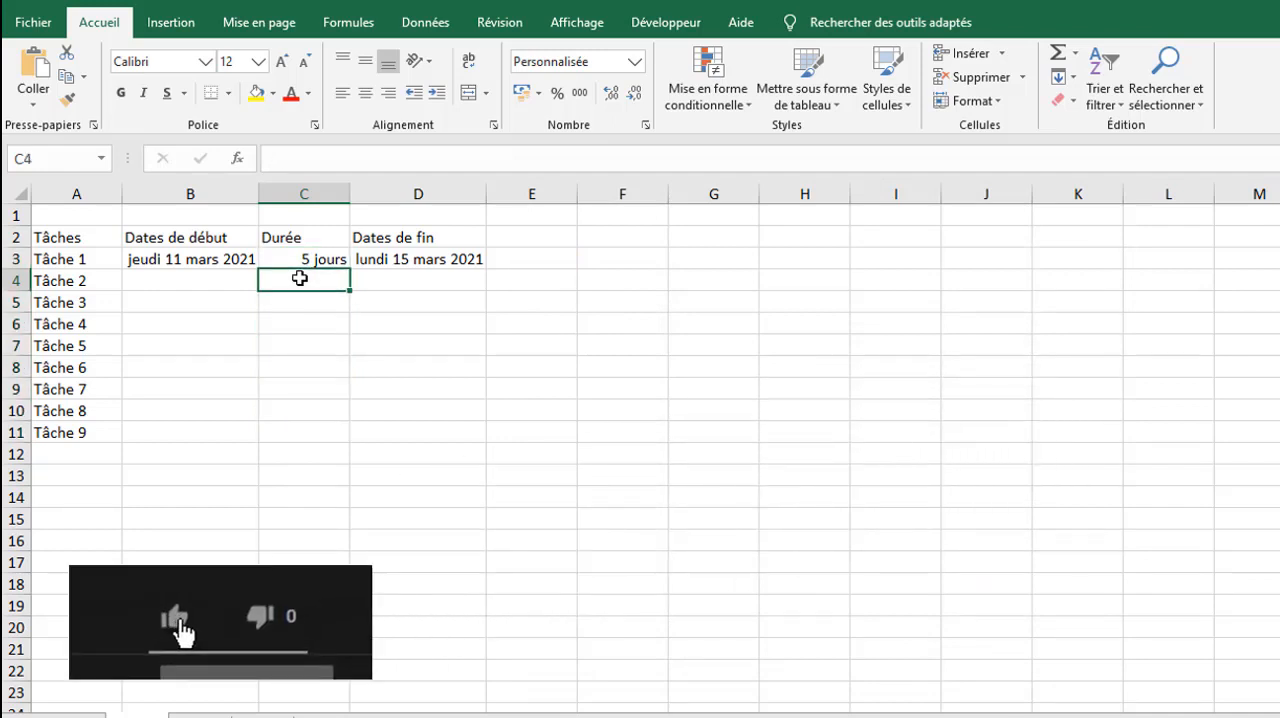
text(1)
key(Return)
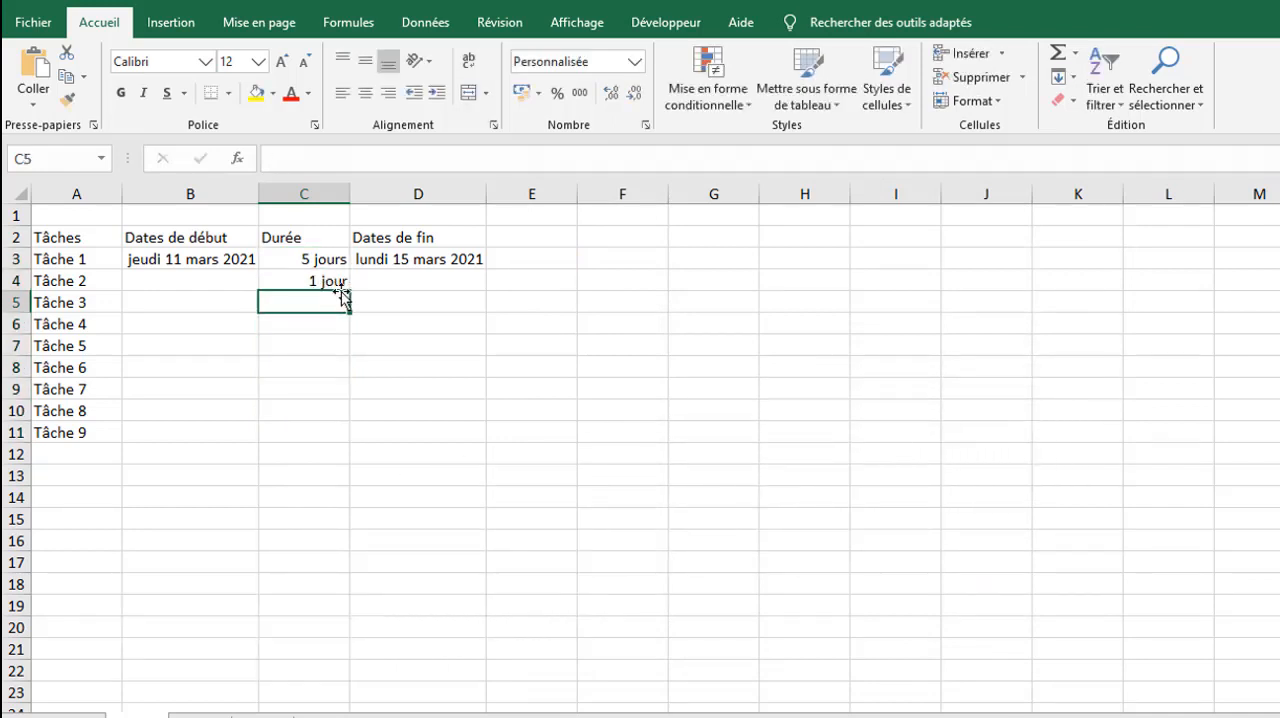
text(6)
key(Return)
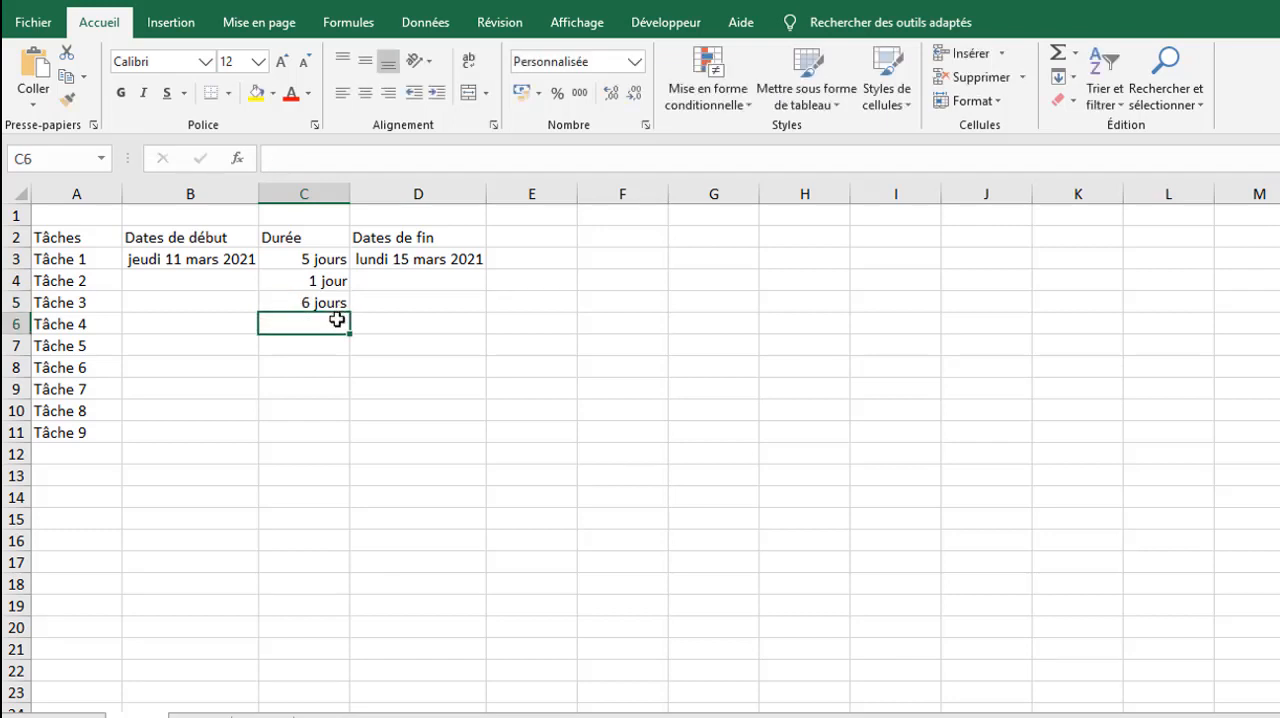
Step: Calculate the start date of Tâche 2 in B4 with the formula =B3+C3
click(215, 280)
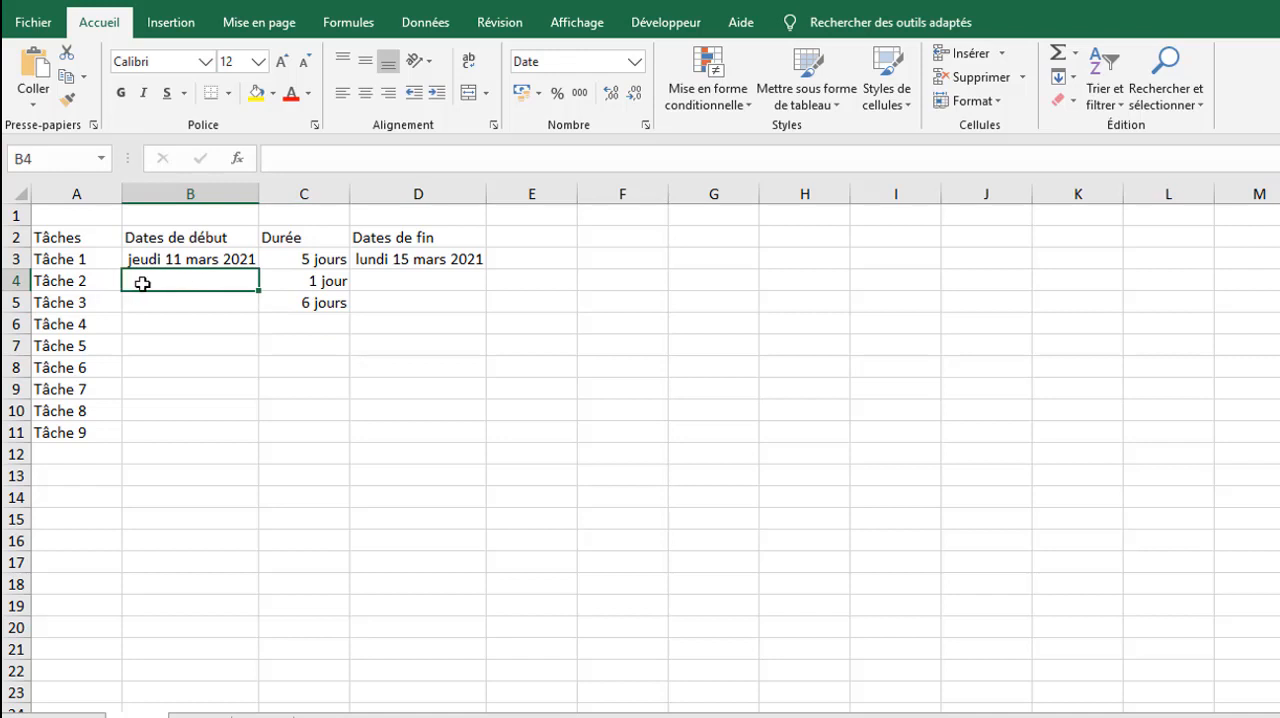
text(=)
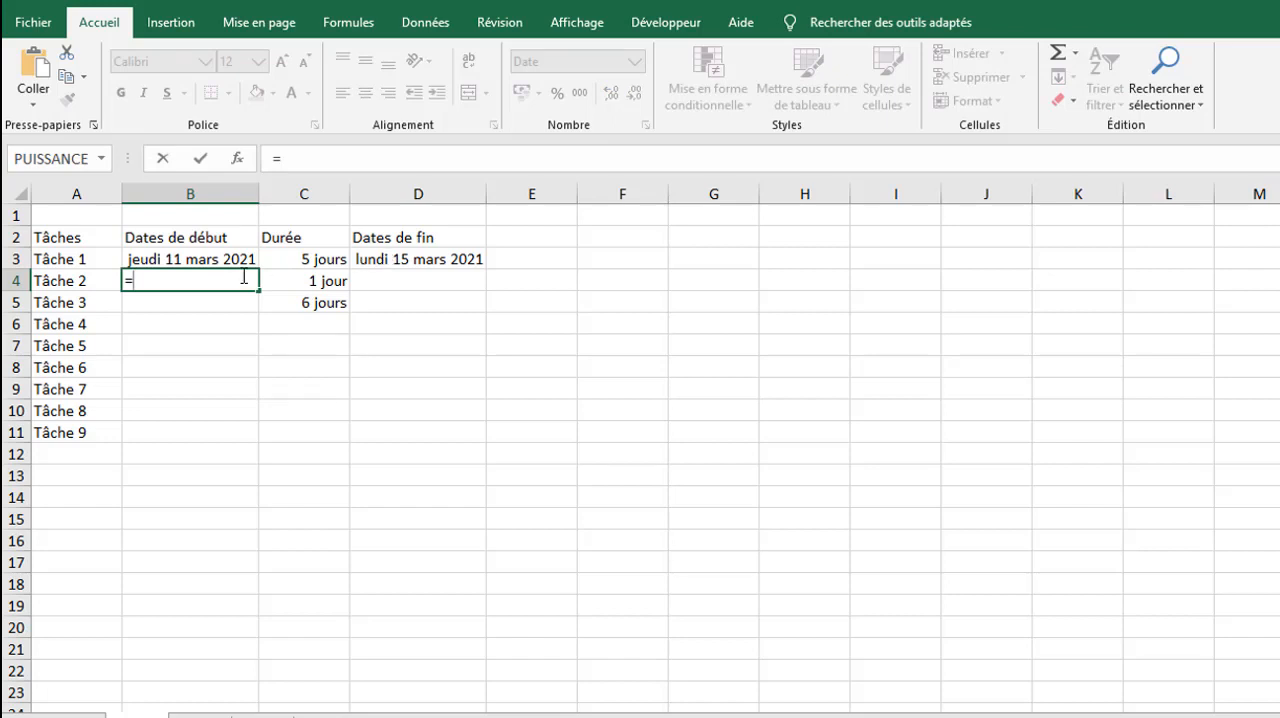
click(196, 256)
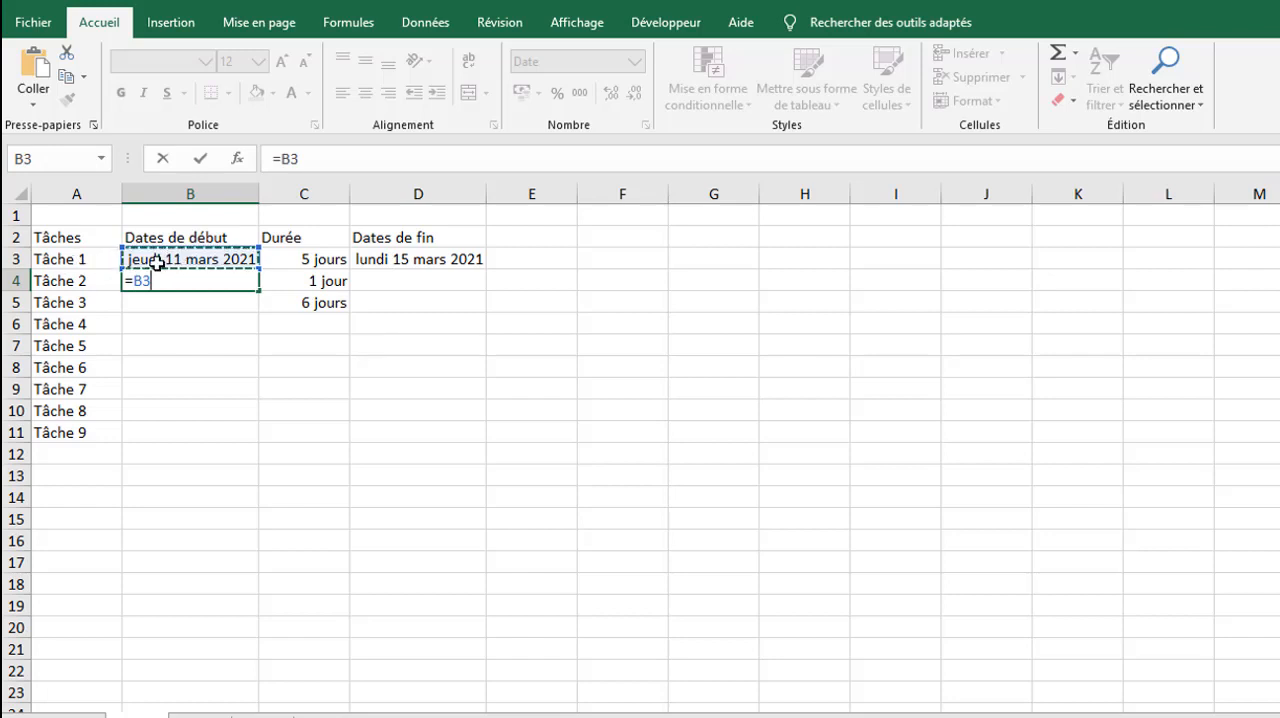
text(+)
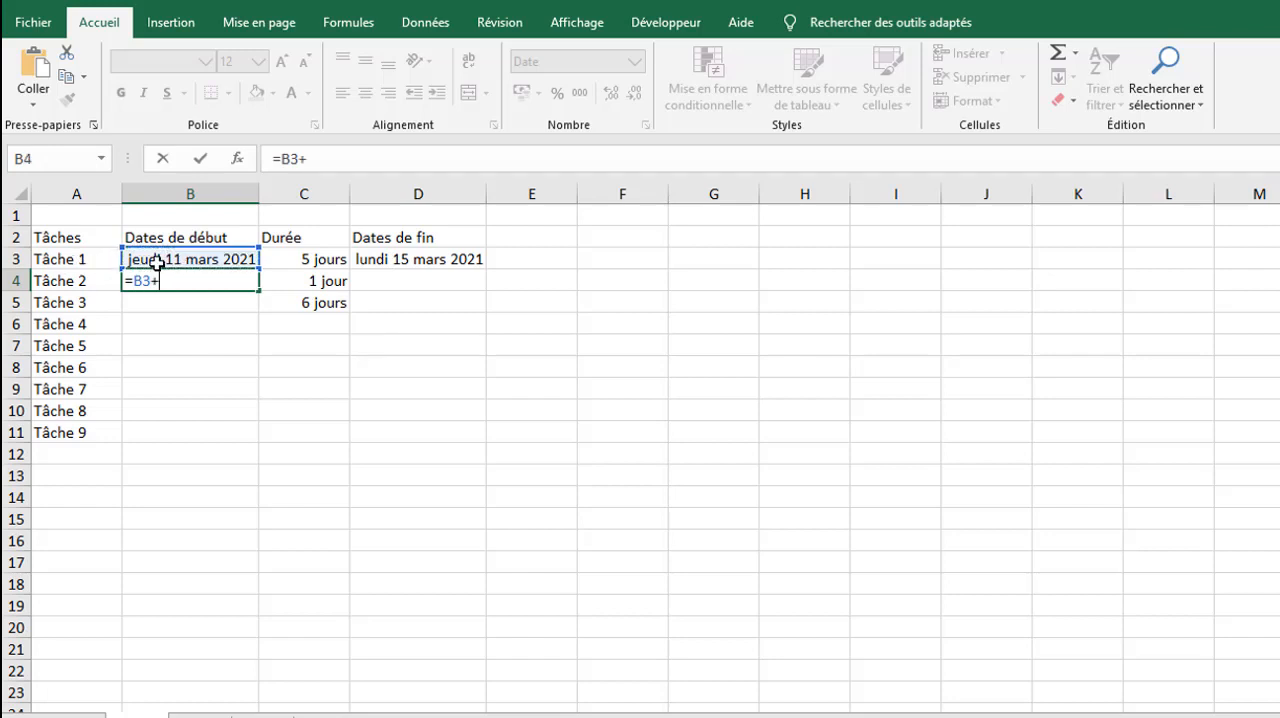
click(290, 256)
key(Return)
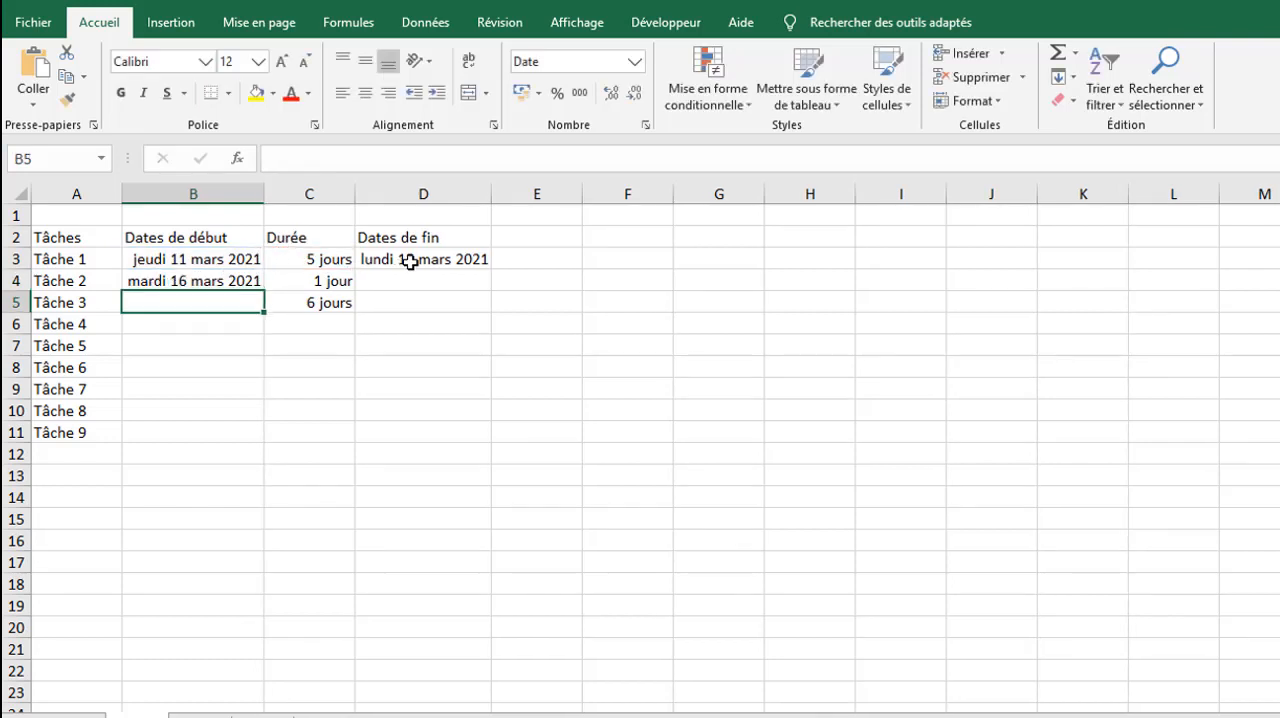
Step: Change the start date formula in B4 to =D3+1 and fill it down to B11
click(242, 283)
text(=)
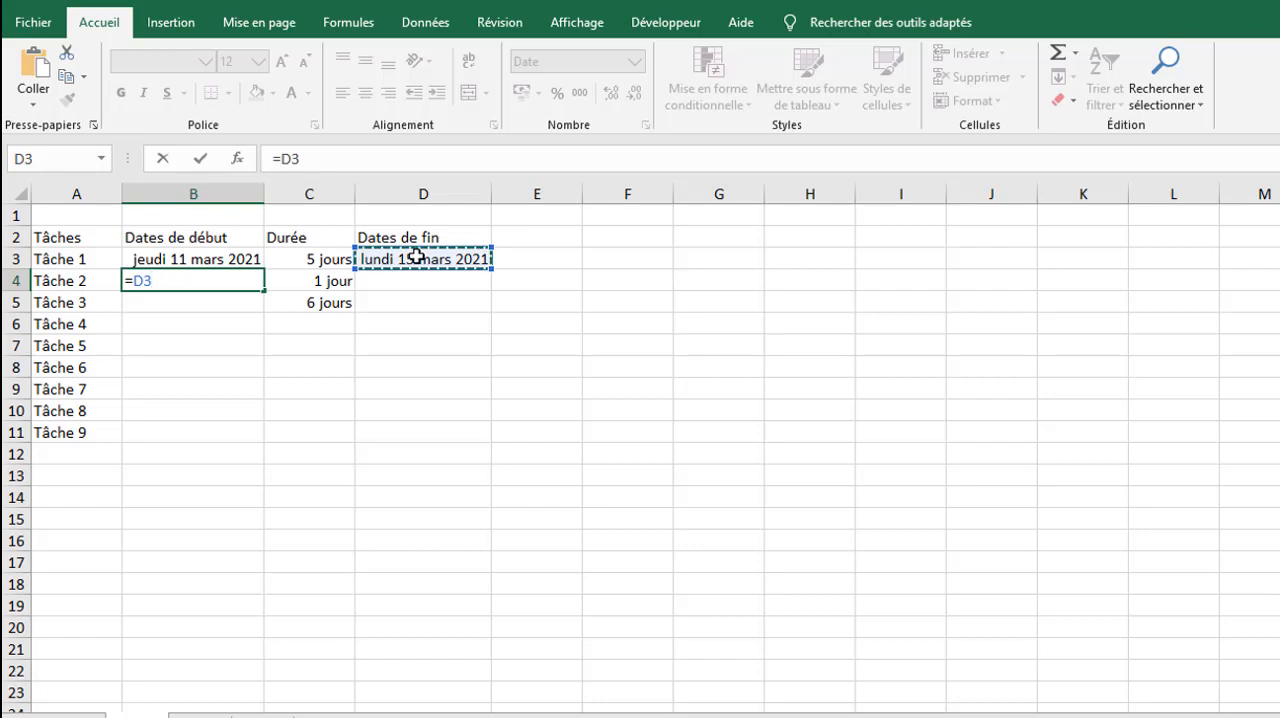
text(+1)
key(Return)
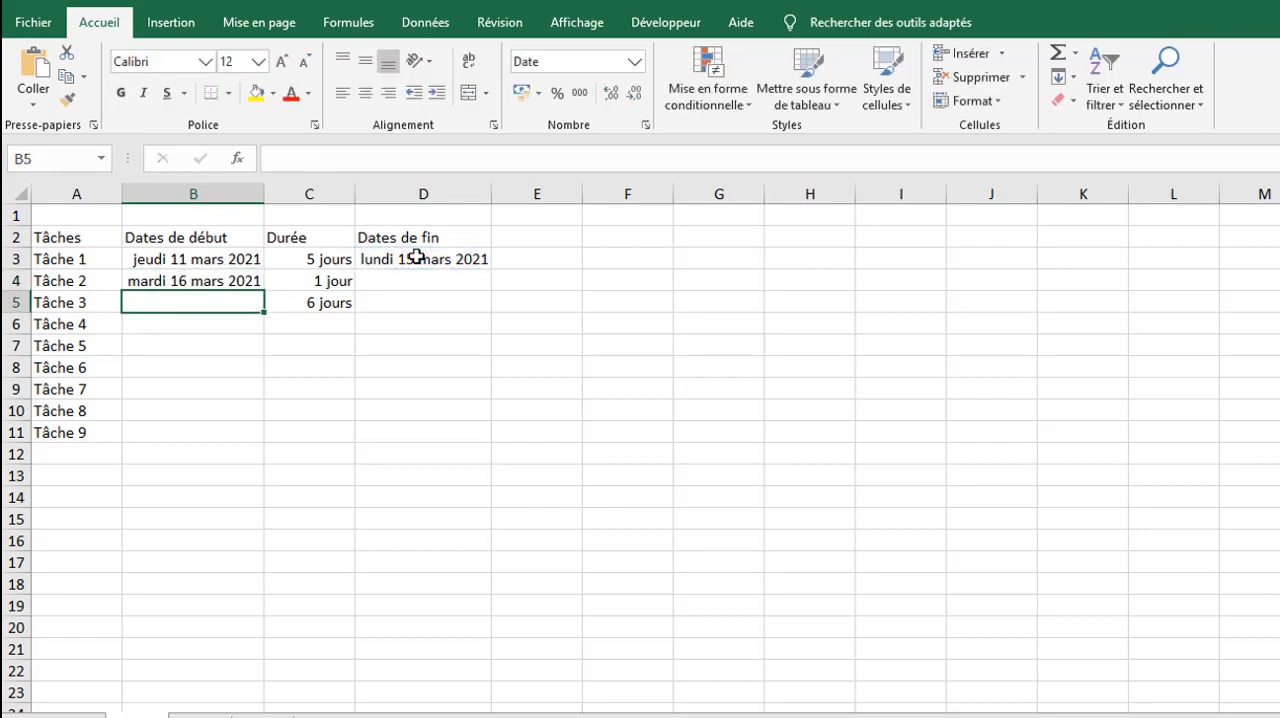
click(246, 279)
drag(264, 289, 264, 441)
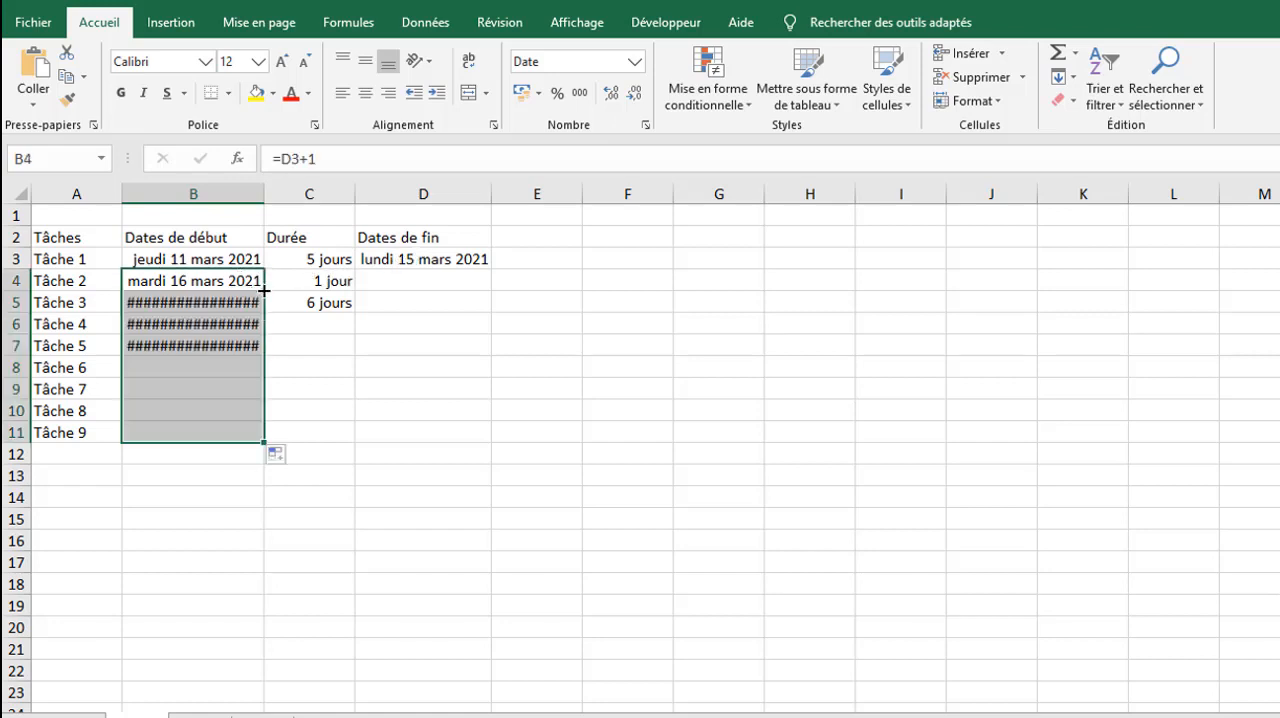
Step: Fill the end date formula from D3 down to D11 and autofit the widths of columns B and D
click(392, 261)
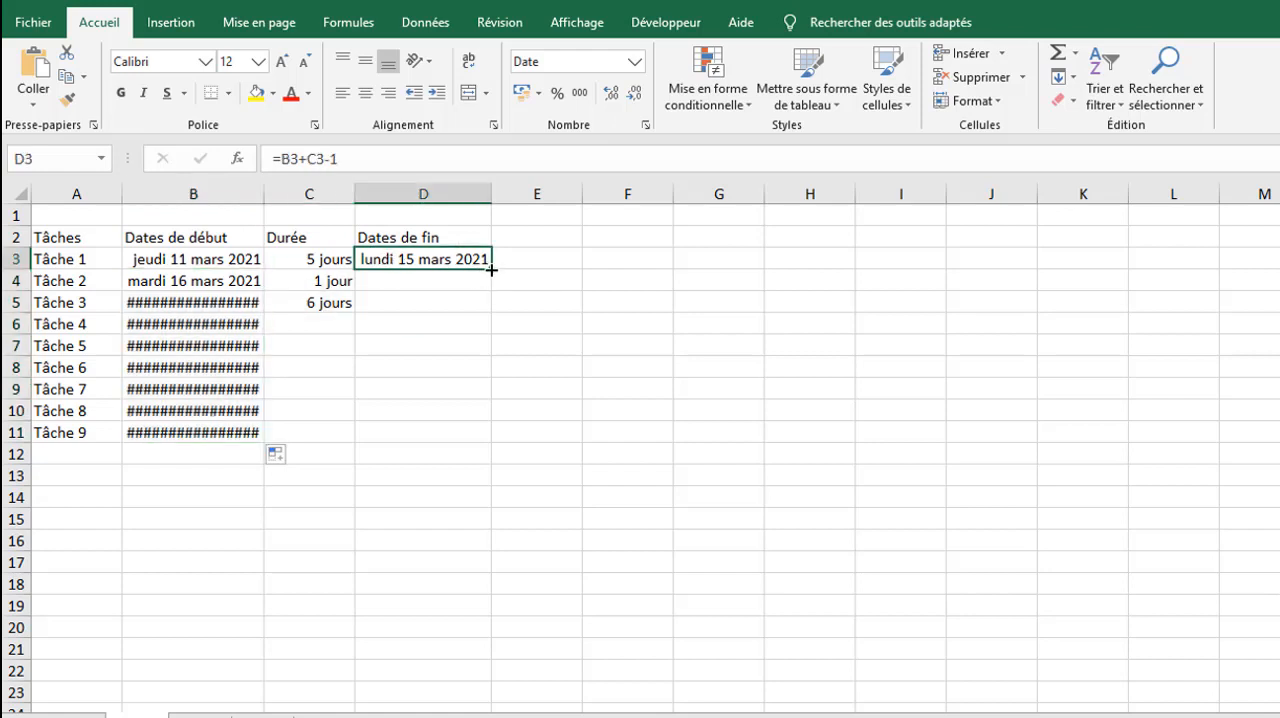
drag(491, 269, 491, 441)
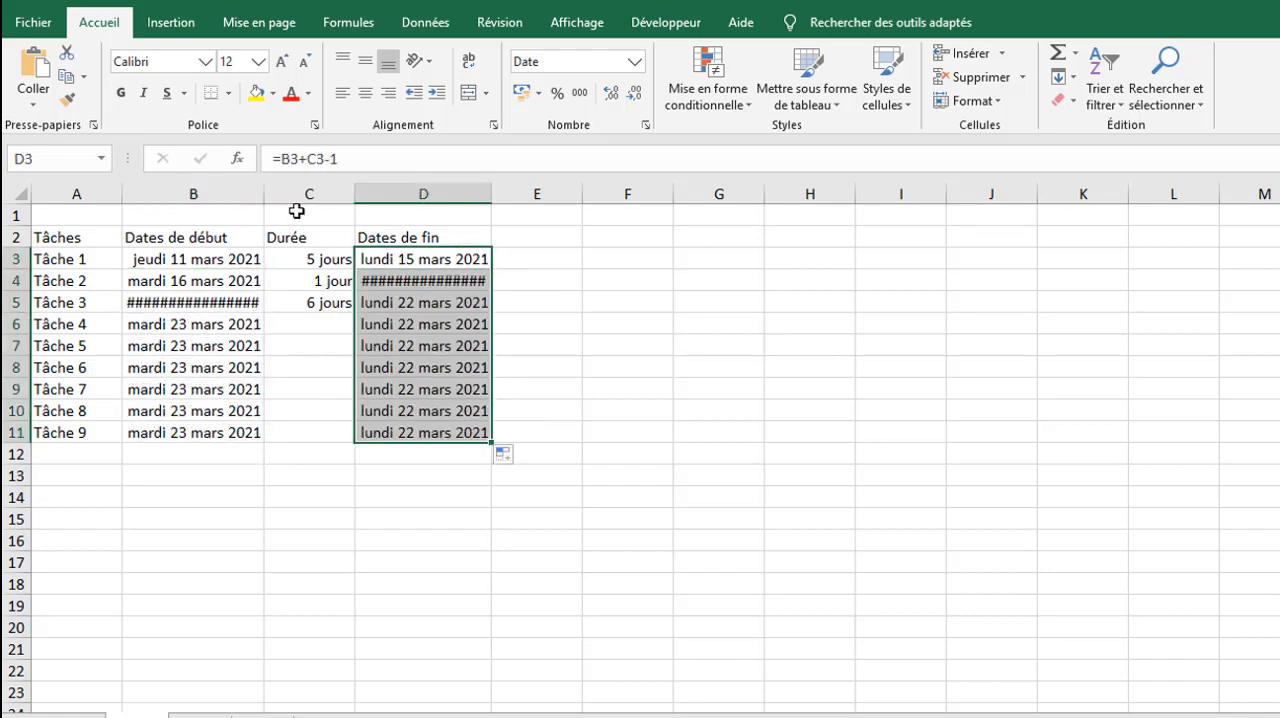
double_click(269, 192)
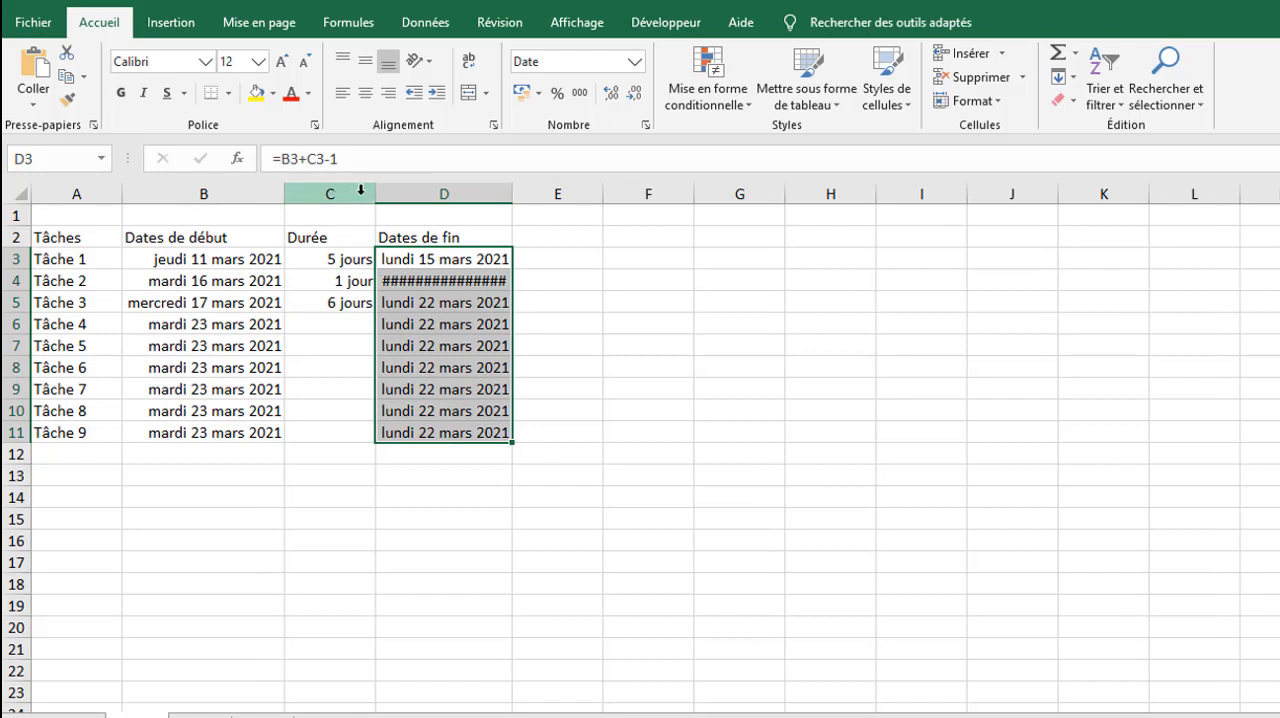
double_click(513, 190)
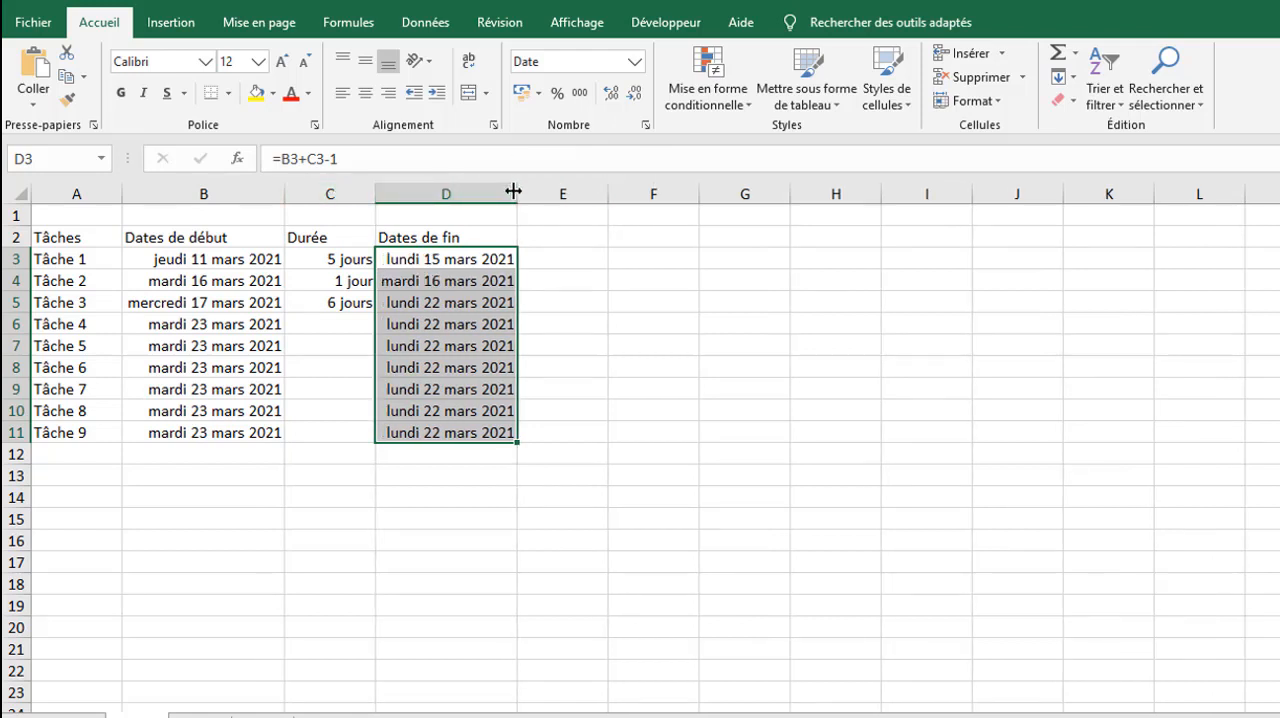
Step: Enter a duration of 9 for Tâche 4 in C6
click(323, 323)
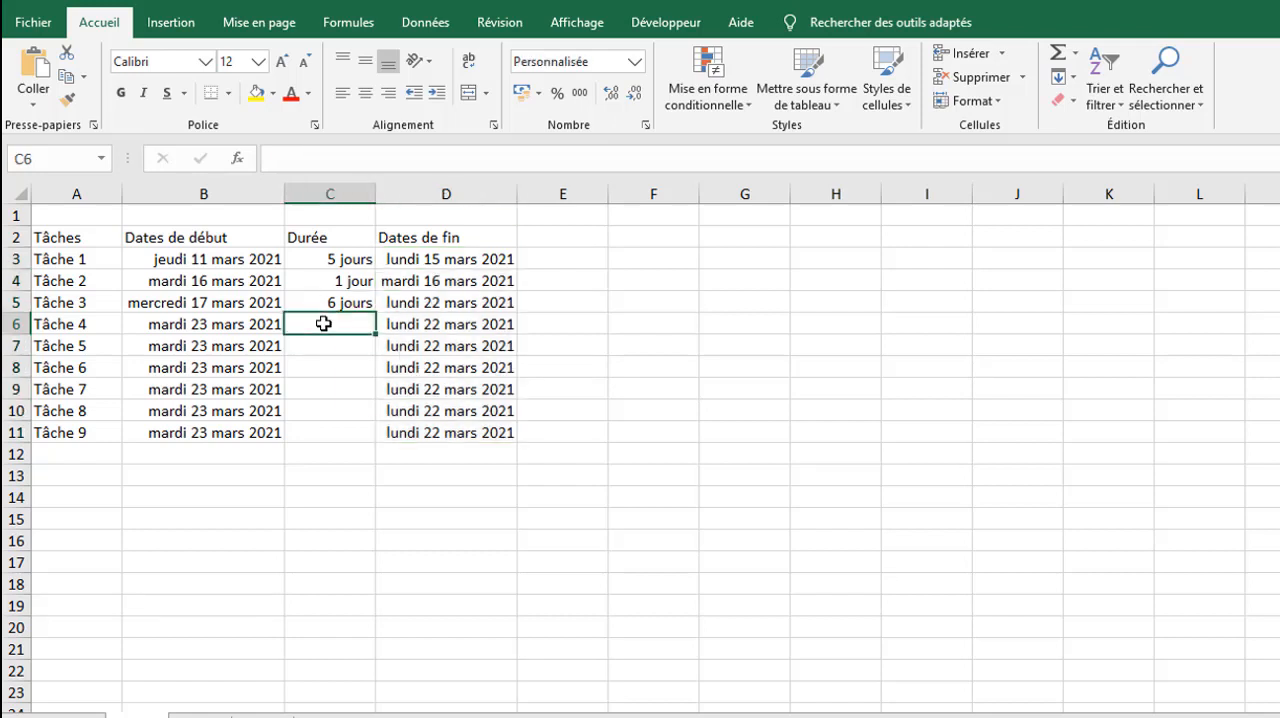
text(9)
key(Return)
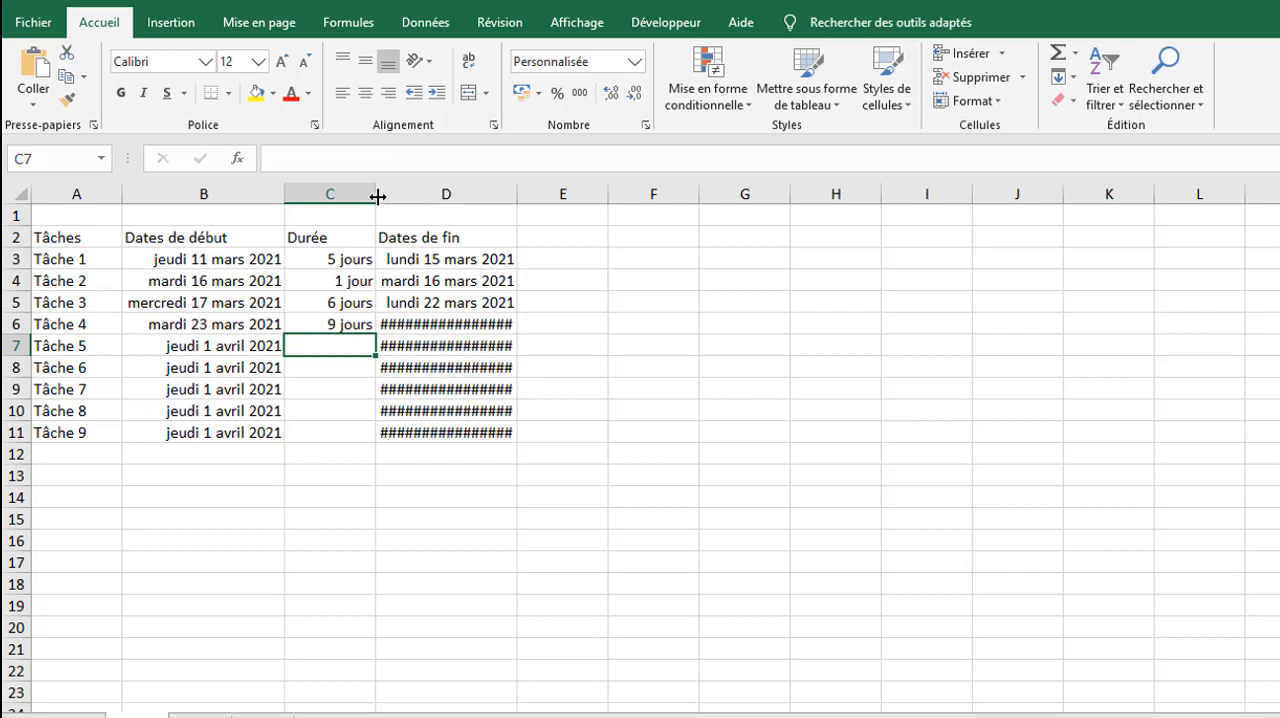
Step: Autofit the width of column D and enter a duration of 12 for Tâche 5 in C7
double_click(518, 187)
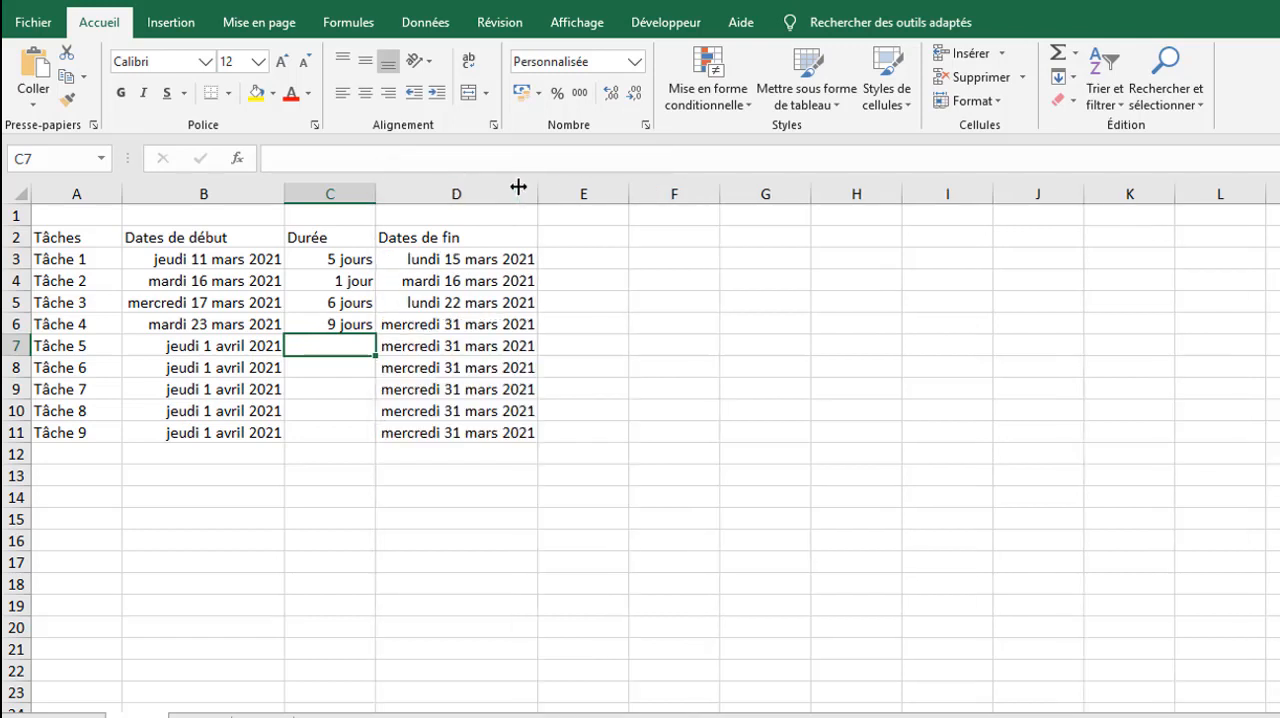
text(9)
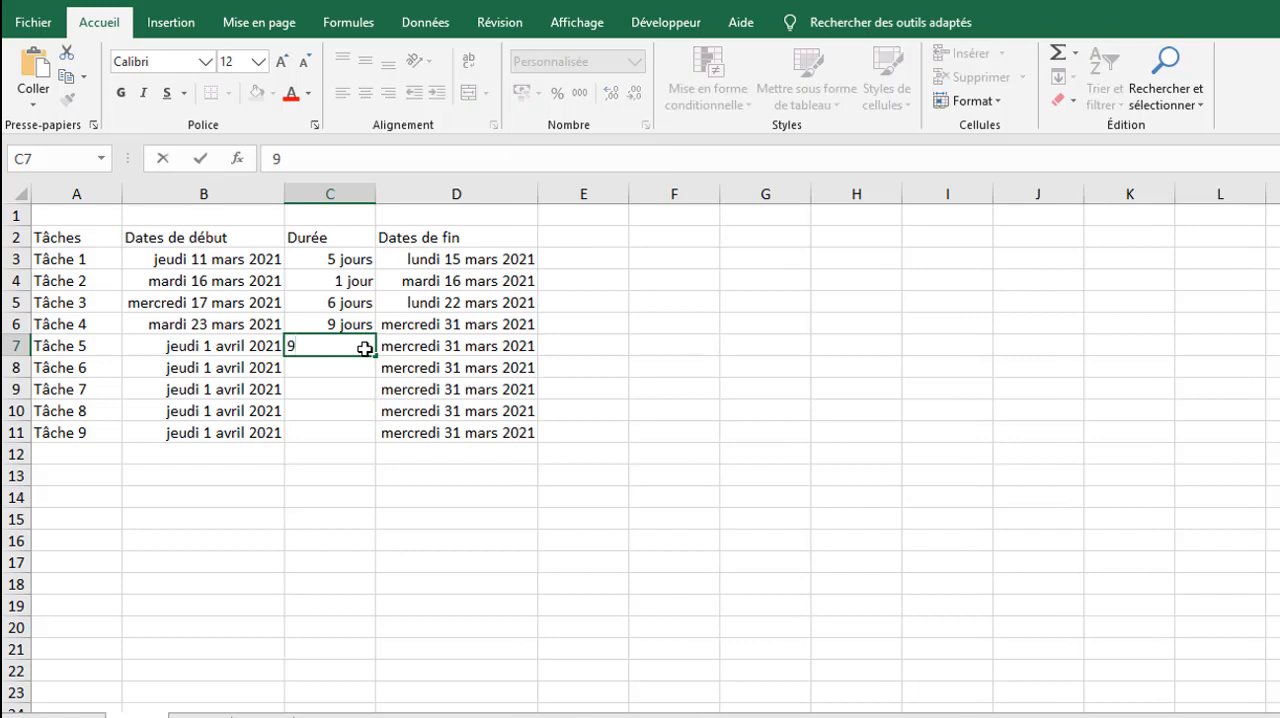
key(BackSpace)
text(12)
key(Return)
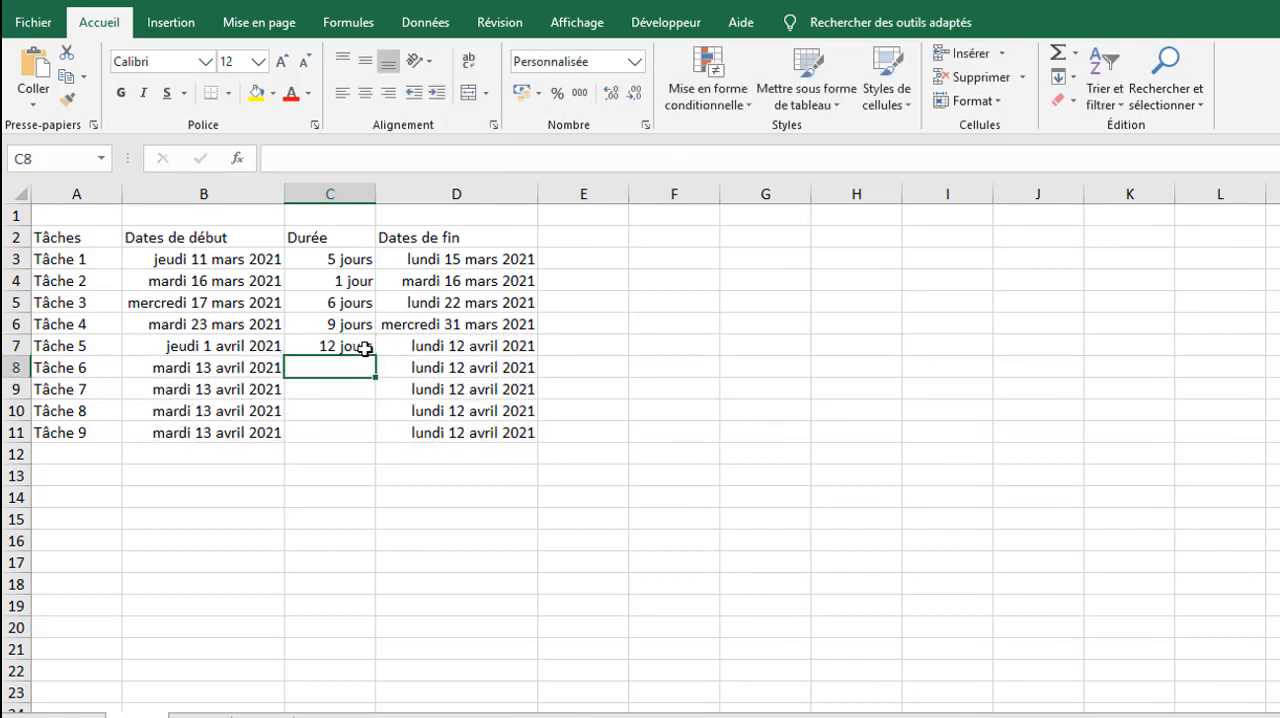
Step: Enter durations of 10, 6, 14 and 1 for Tâche 6 through Tâche 9 in C8:C11
text(10 jours)
key(Return)
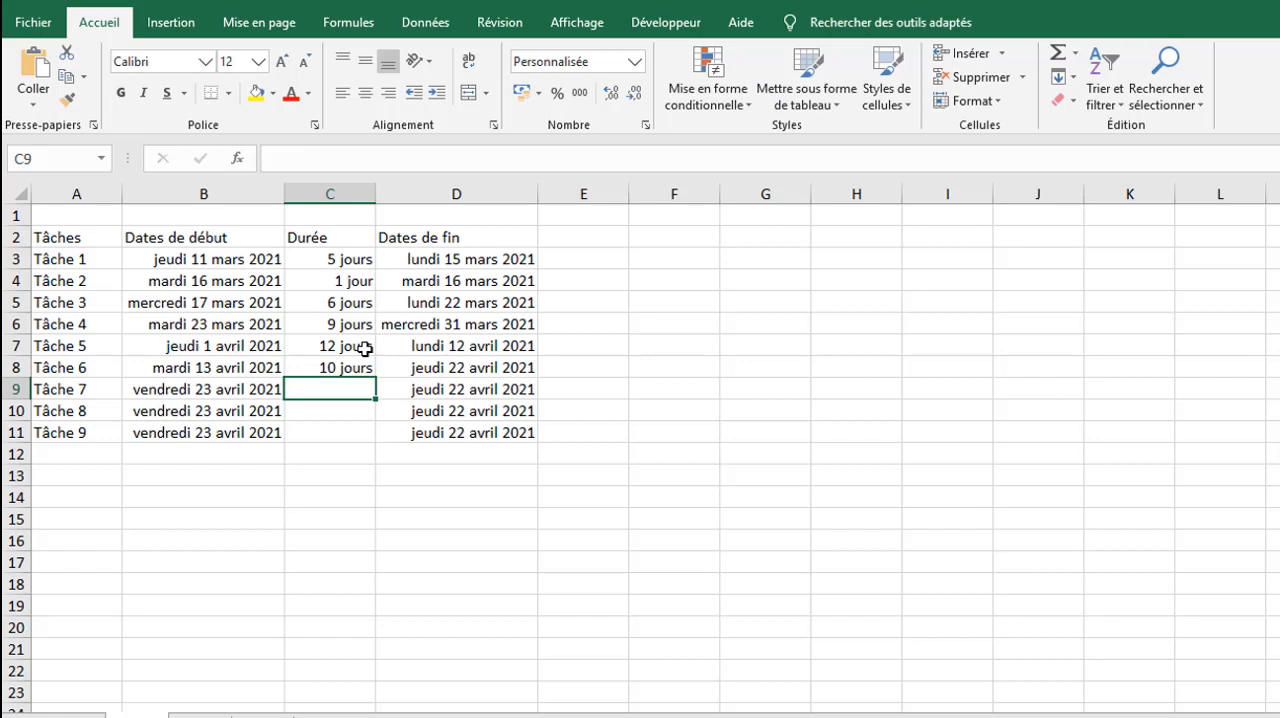
text(6)
key(Return)
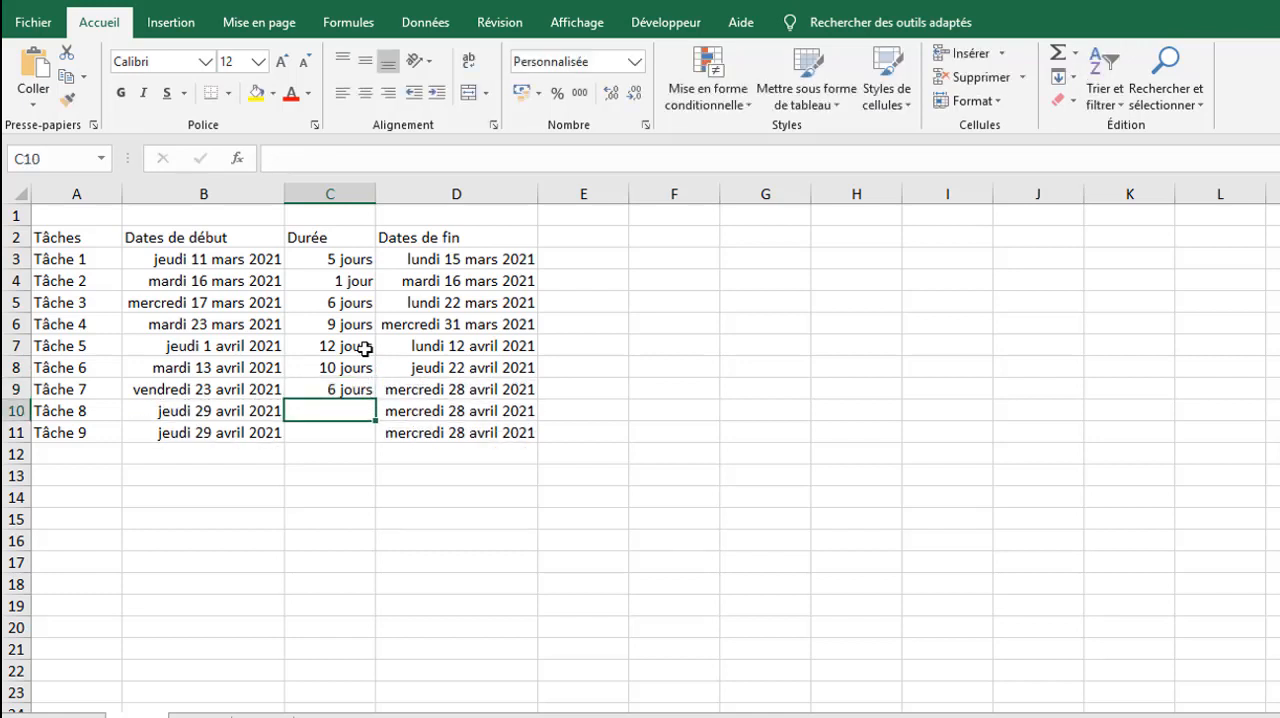
text(14)
key(Return)
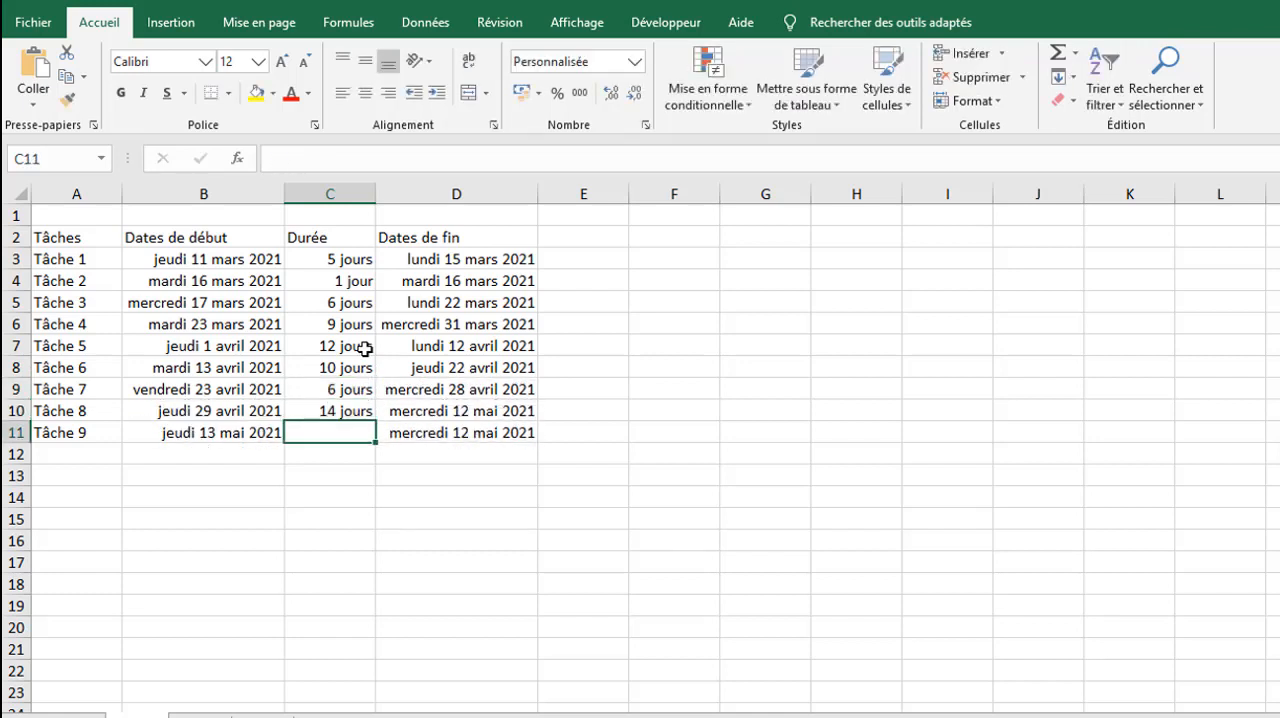
text(1)
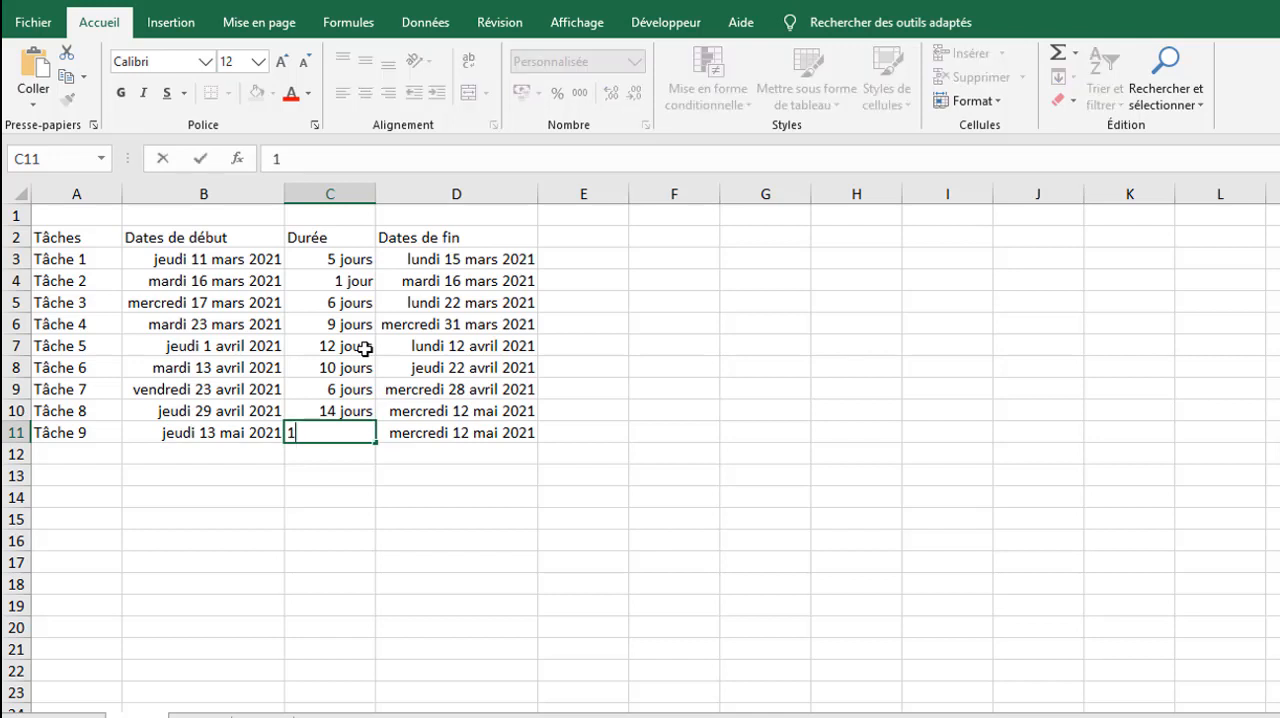
key(Return)
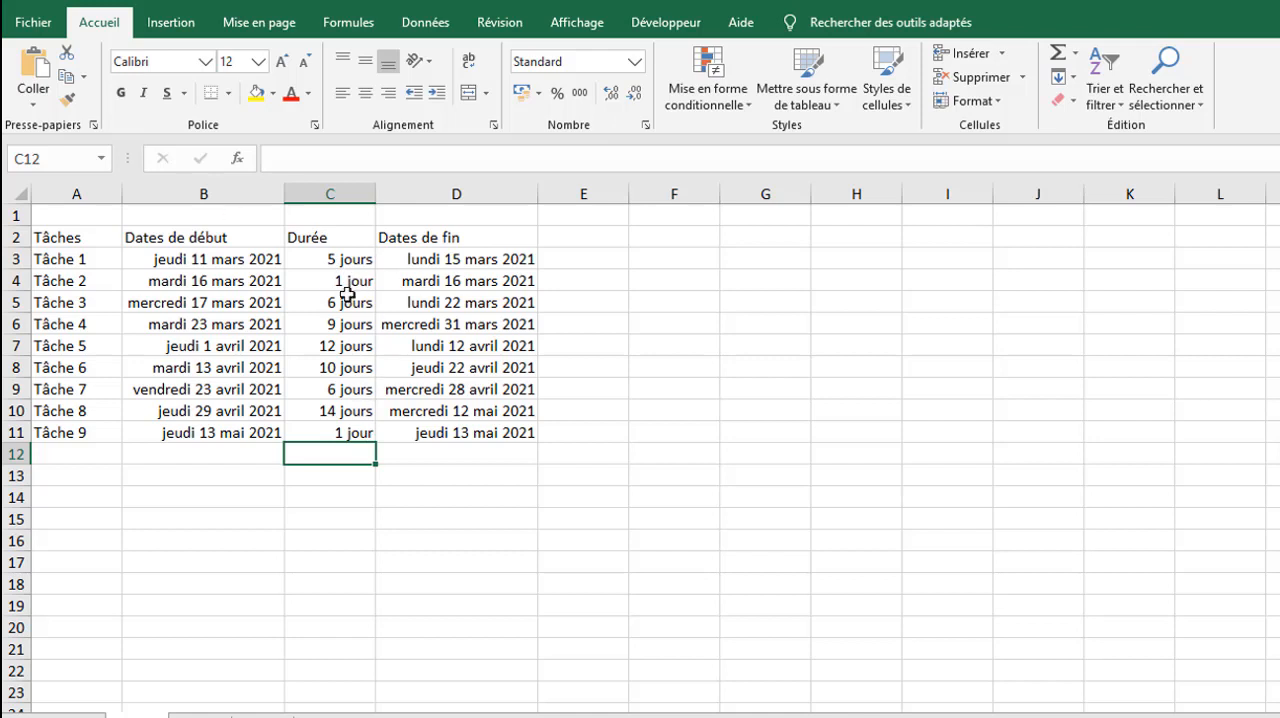
click(263, 296)
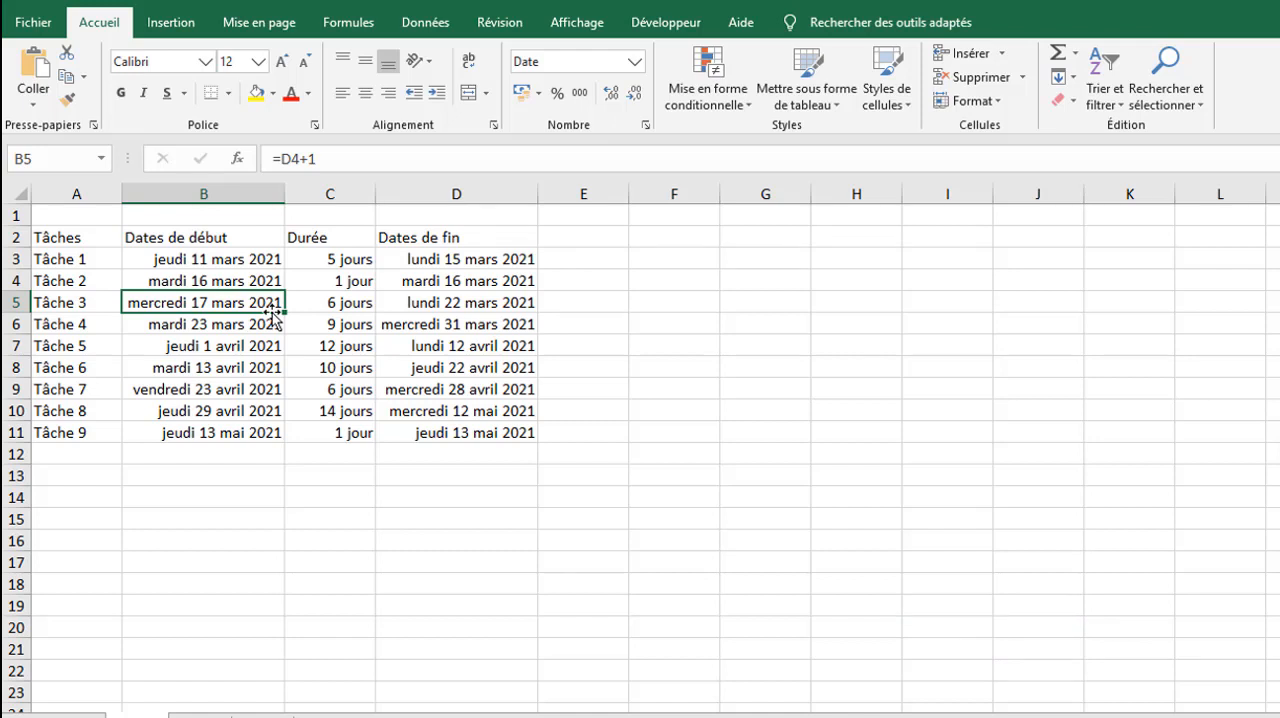
key(ctrl+a)
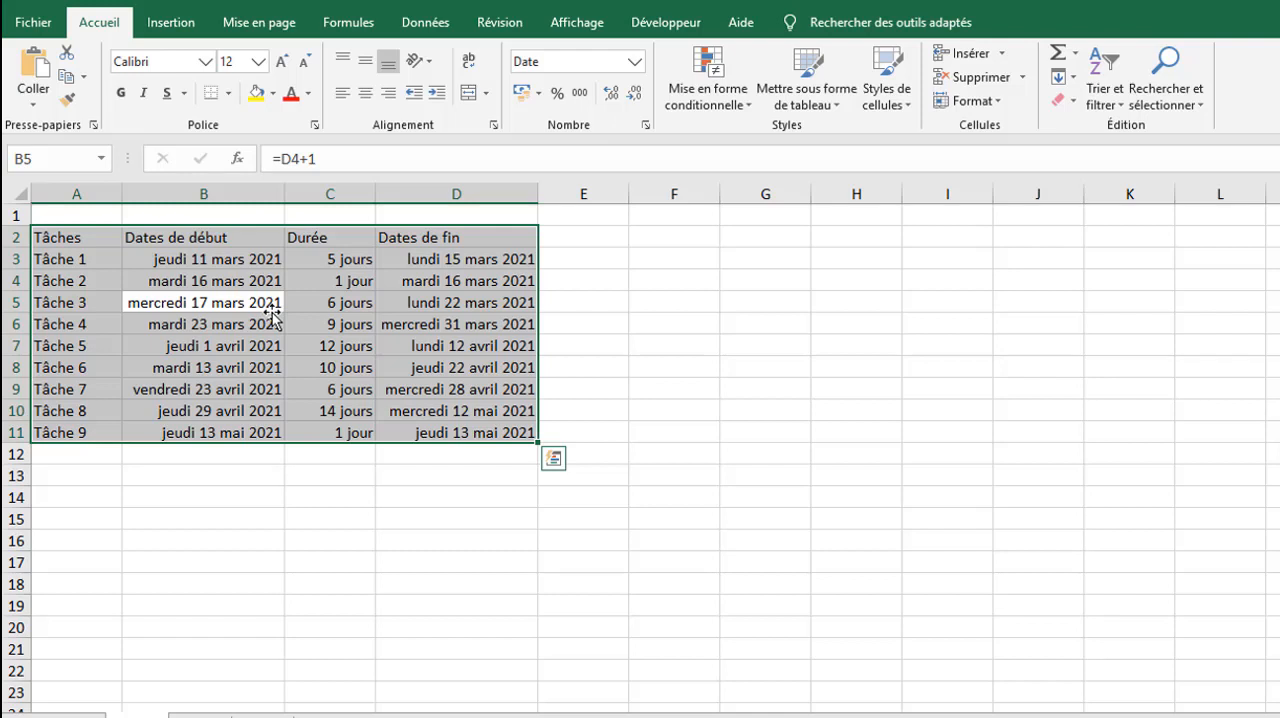
Step: Try adding tâche 10 in A12 below the plain range, check B12 and D12 for formulas, and clear the entry
click(89, 457)
text(t)
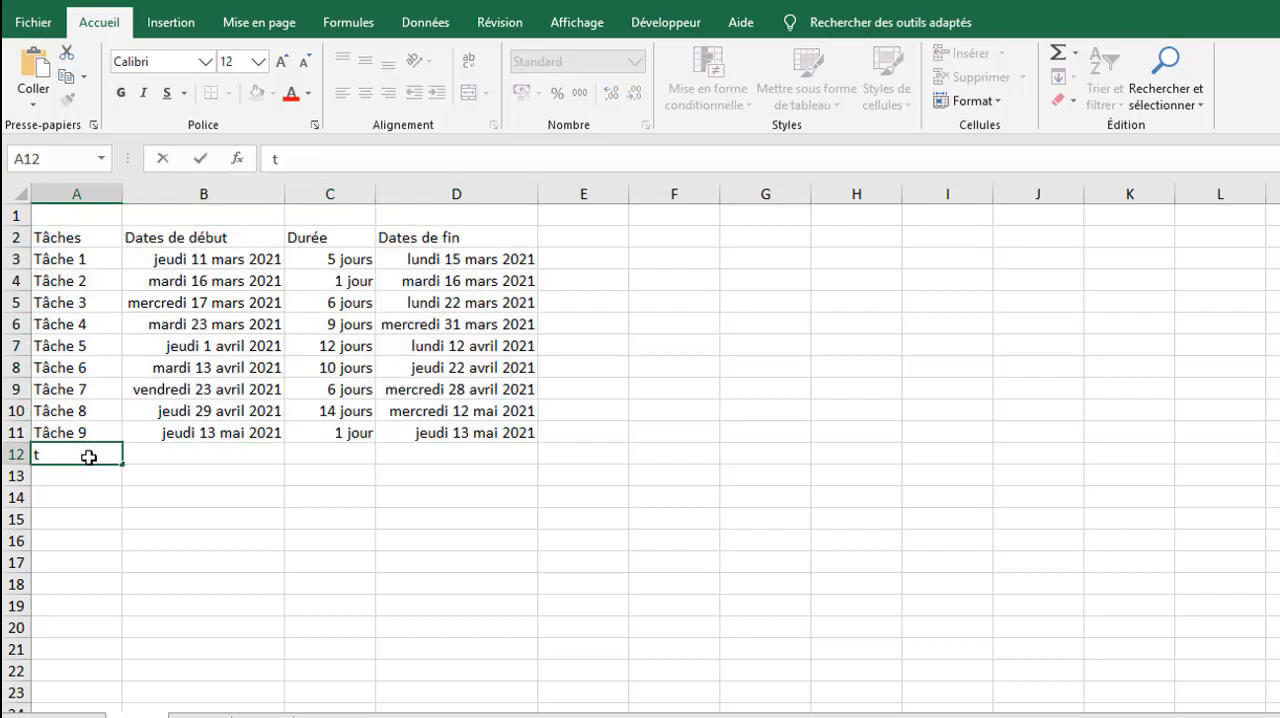
text(âche 10)
key(Return)
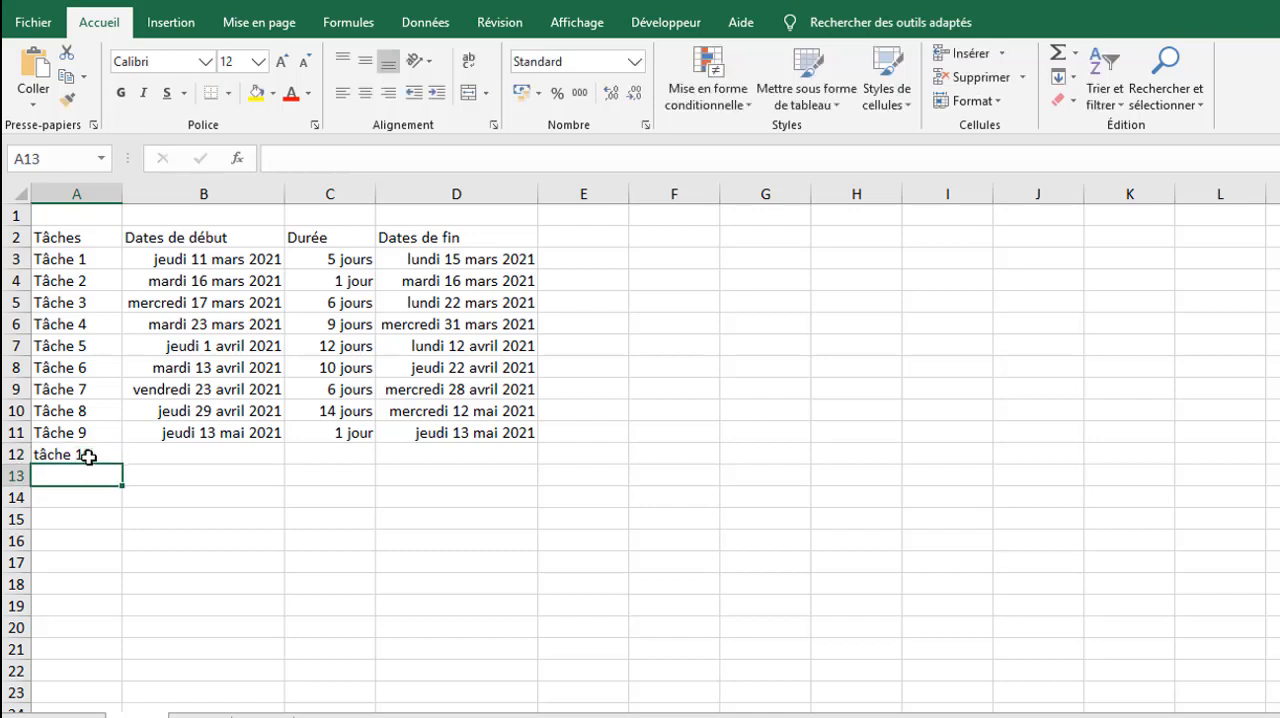
click(156, 452)
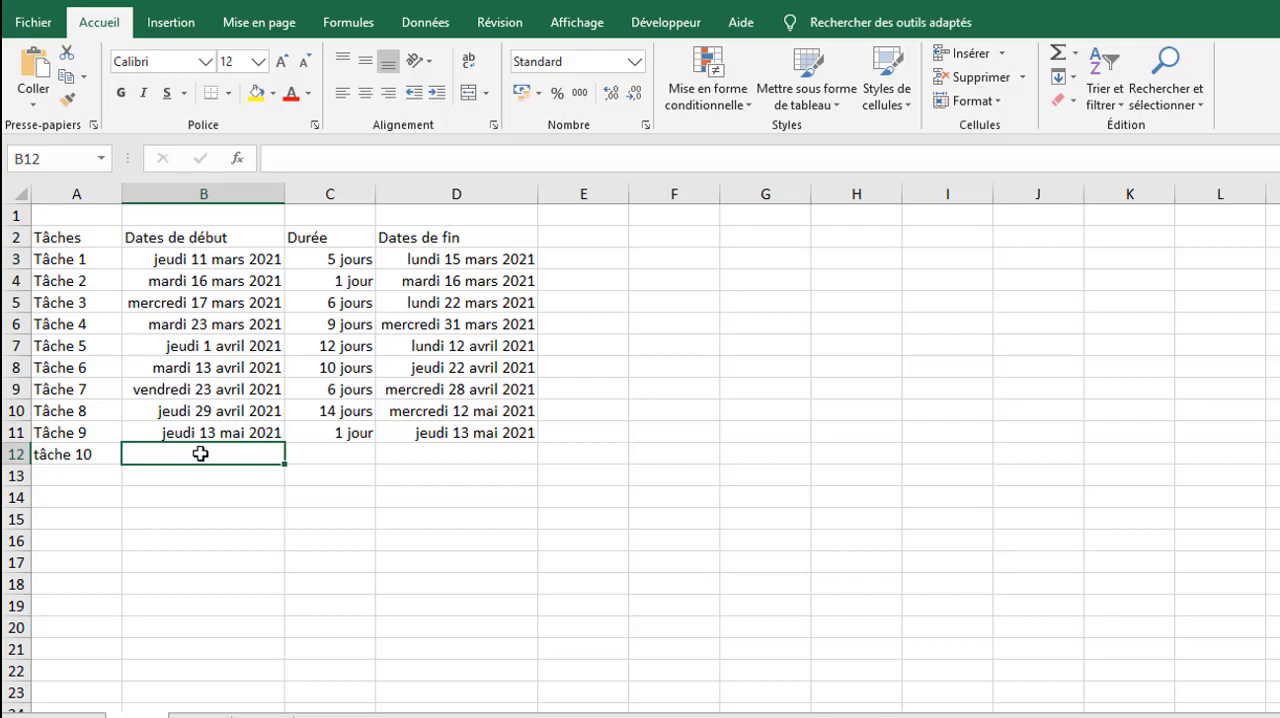
click(419, 452)
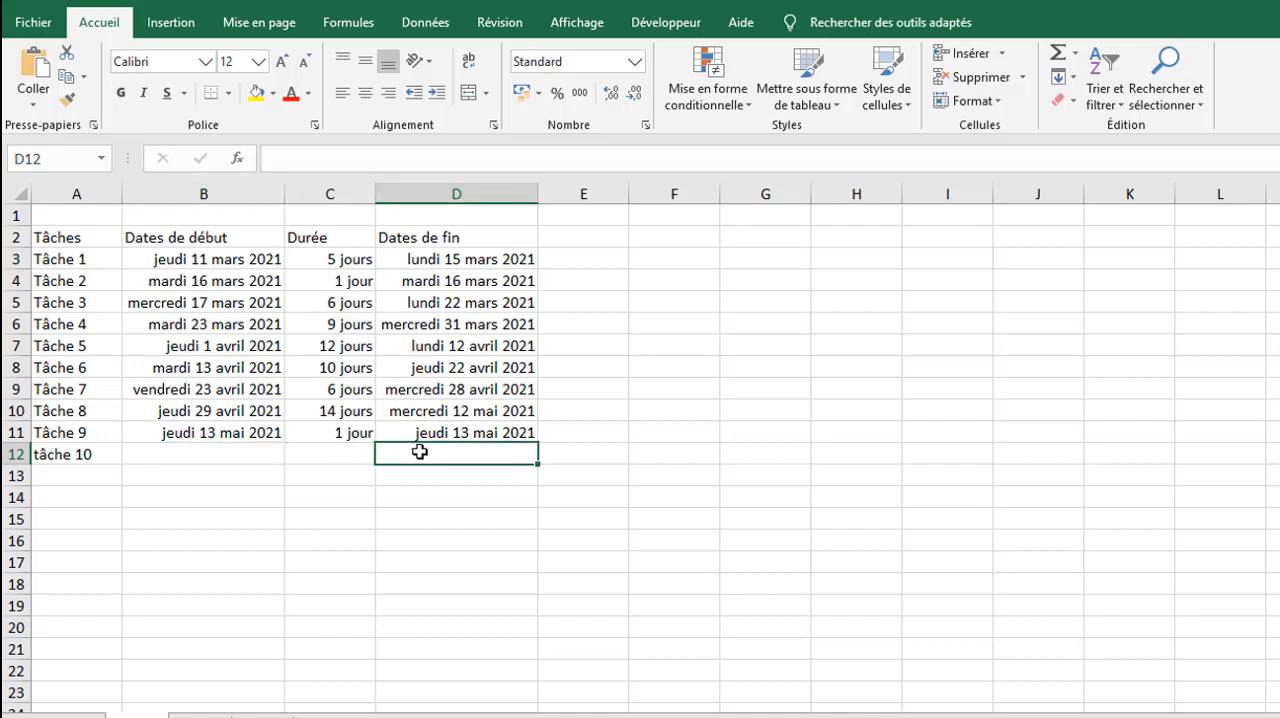
click(50, 453)
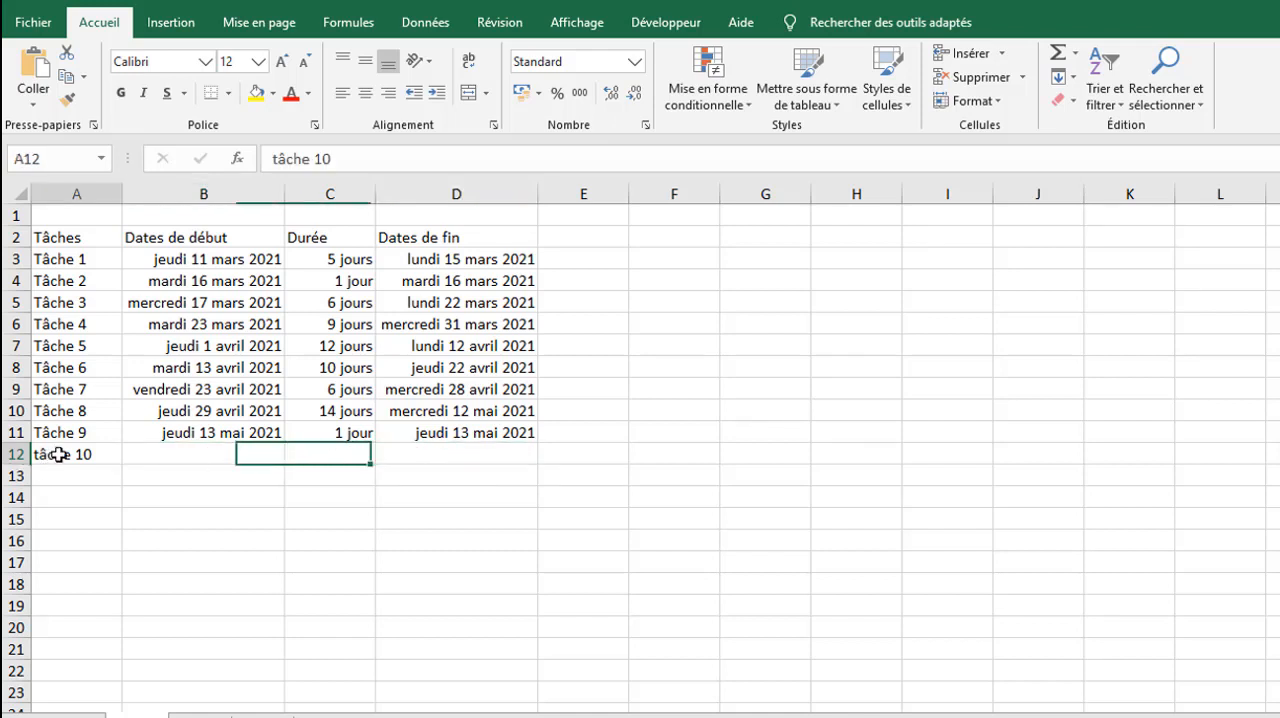
key(Delete)
Step: Convert A2:D11 into a table with headers and apply the green style Vert, Style de tableau clair 14
click(77, 417)
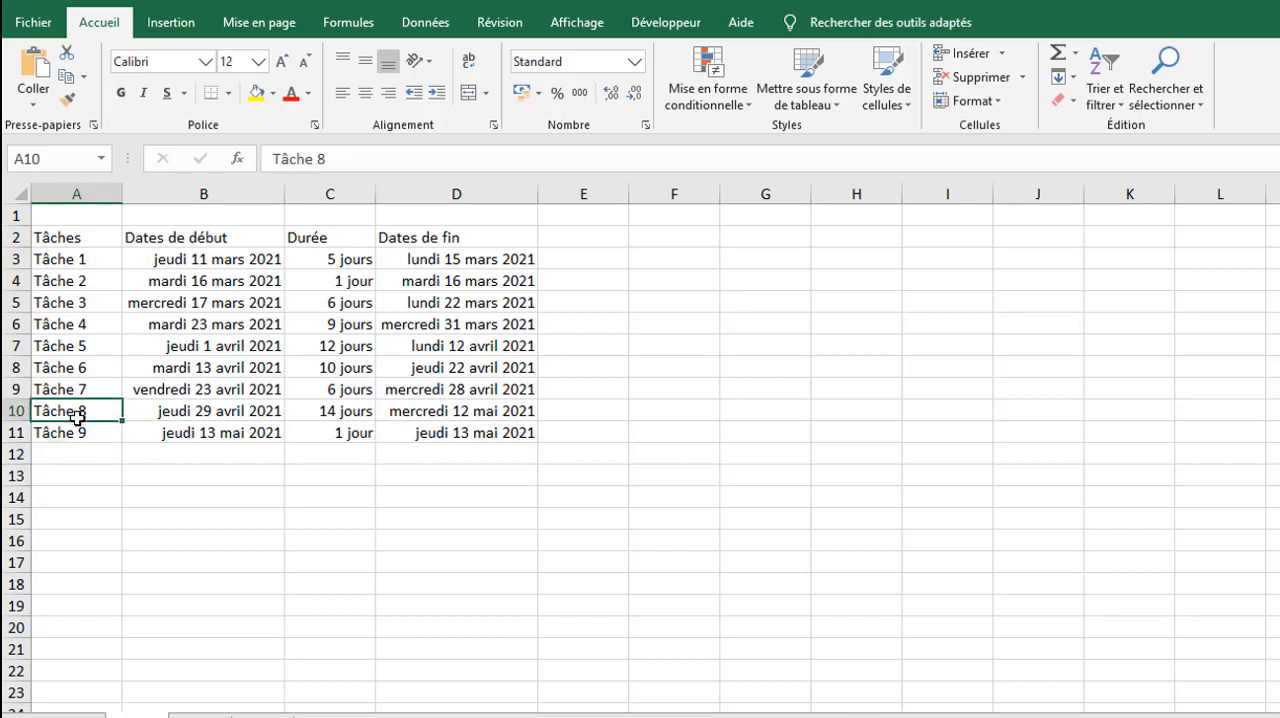
key(ctrl+a)
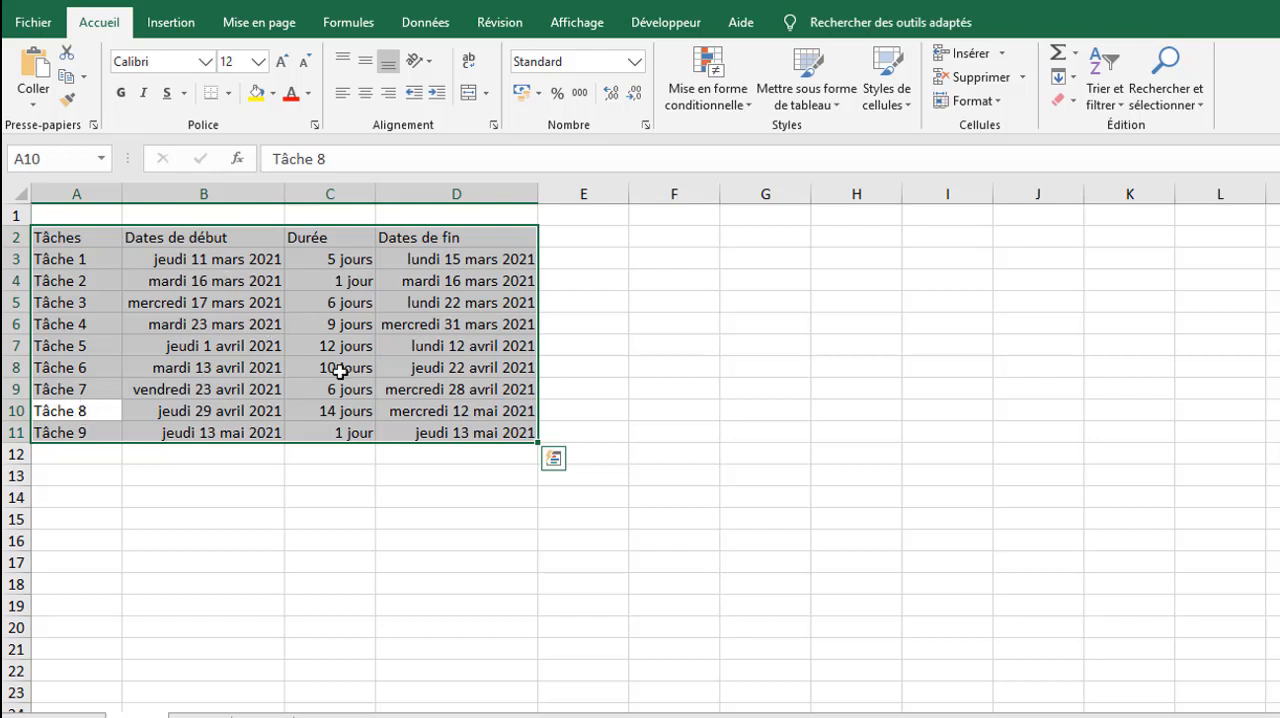
key(ctrl+t)
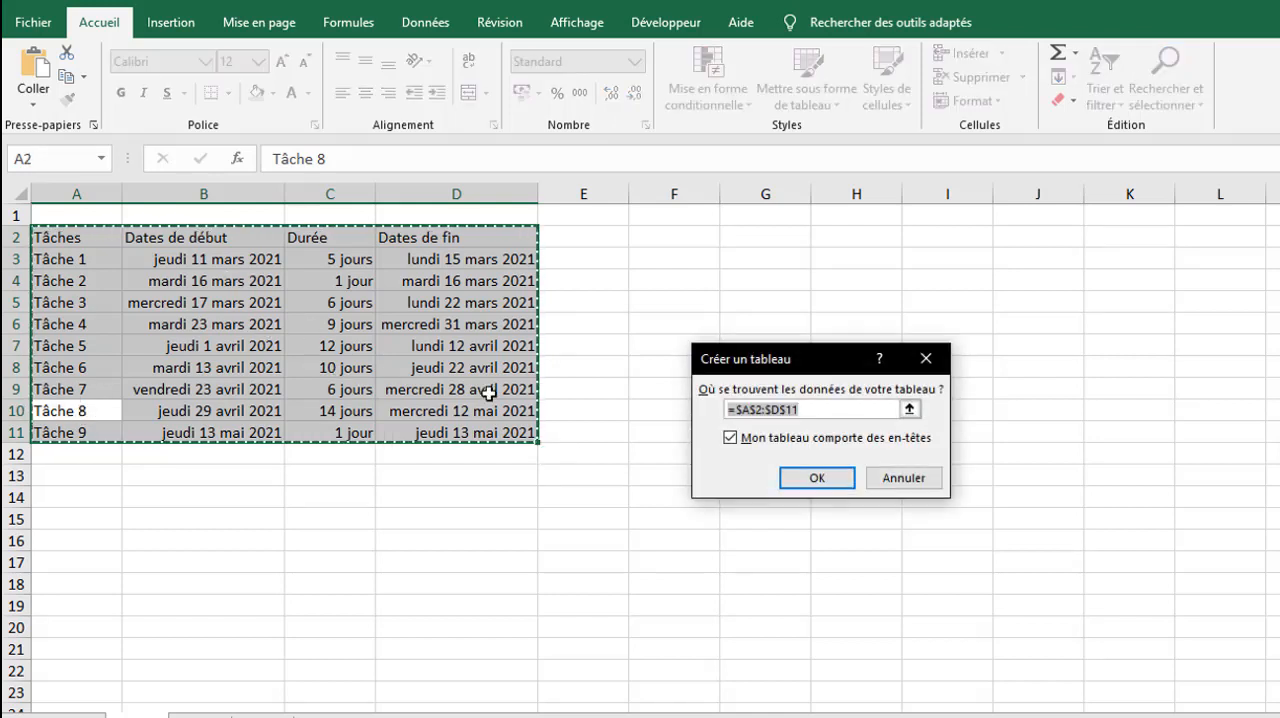
click(823, 477)
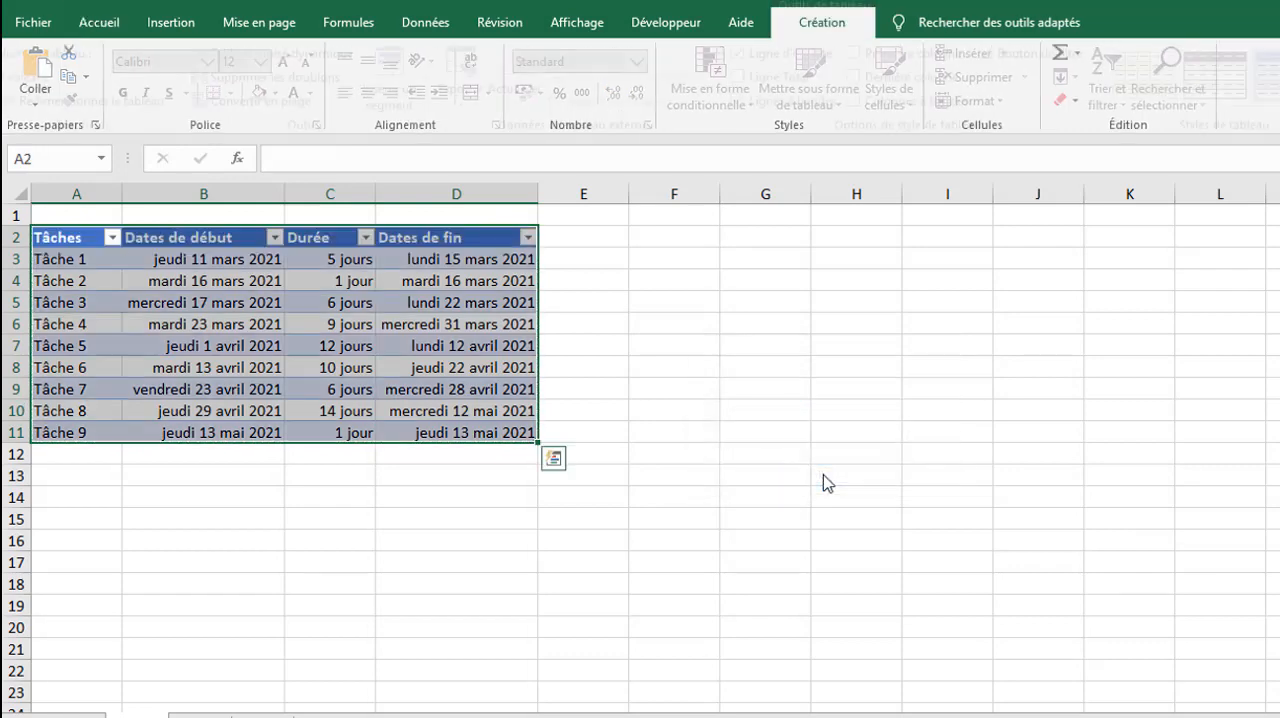
click(1279, 101)
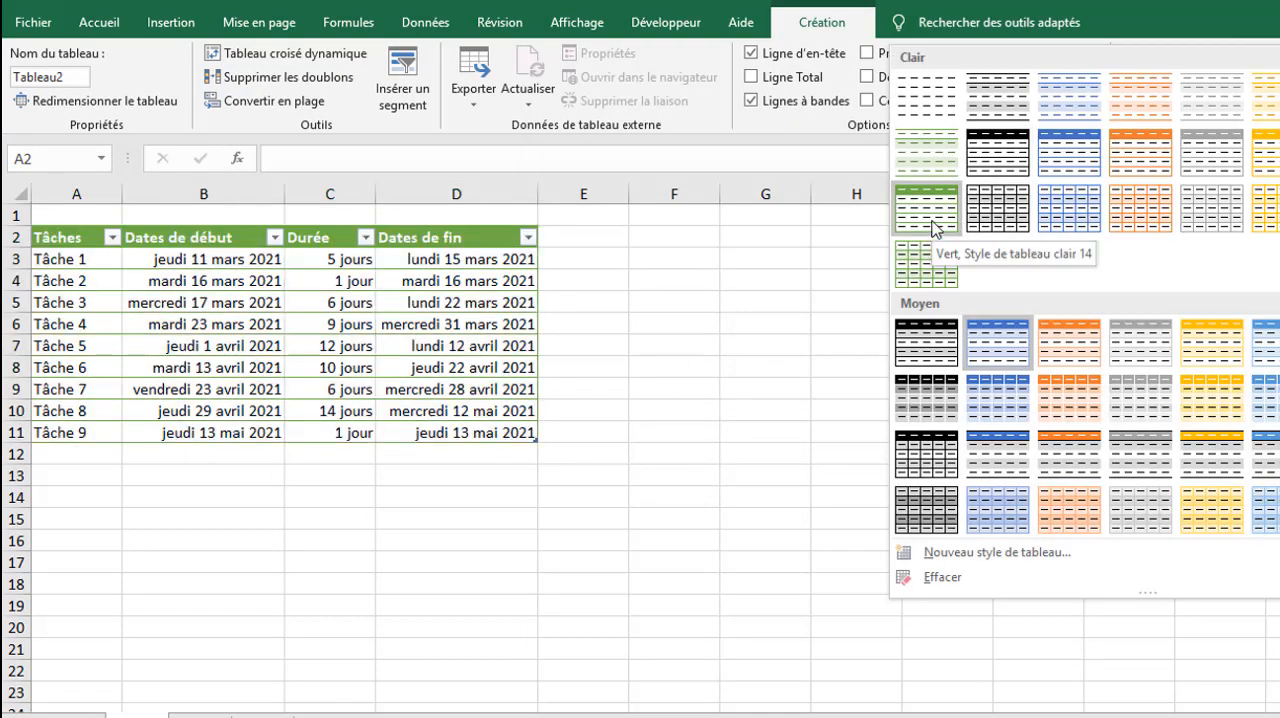
click(931, 224)
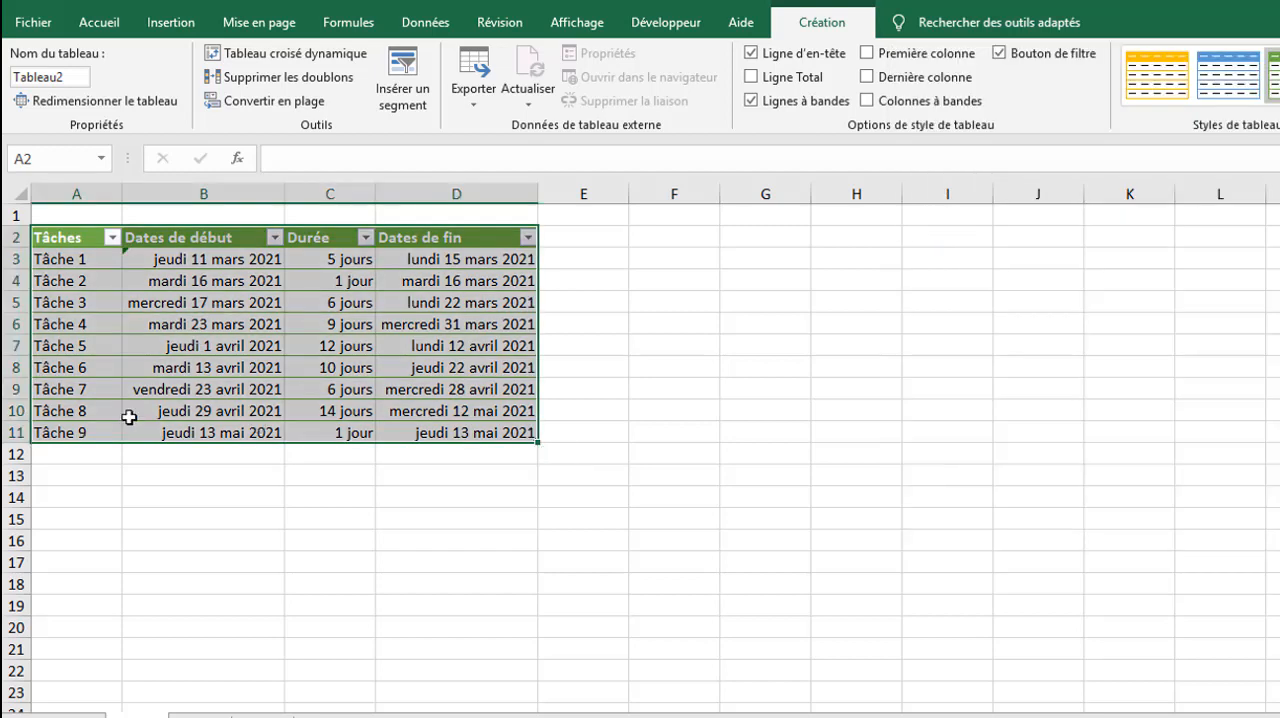
Step: Add a new table row by entering Tâche 10 in A12
click(70, 455)
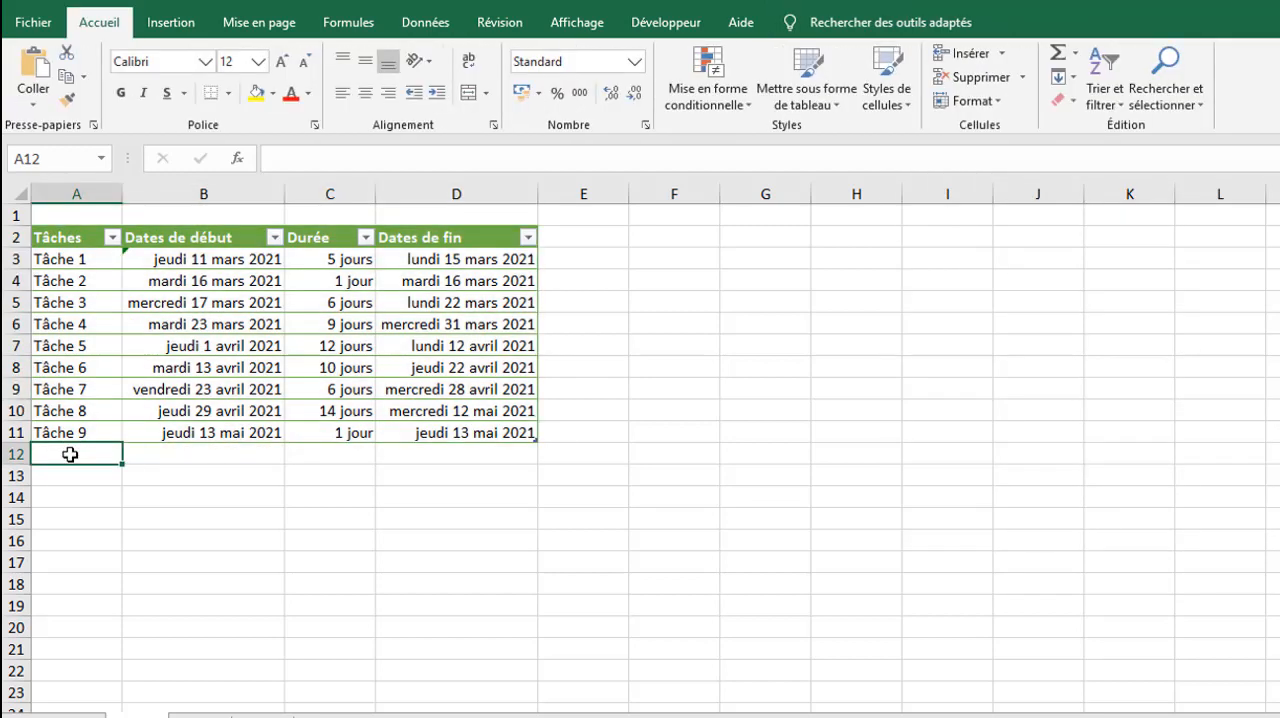
text(t)
key(BackSpace)
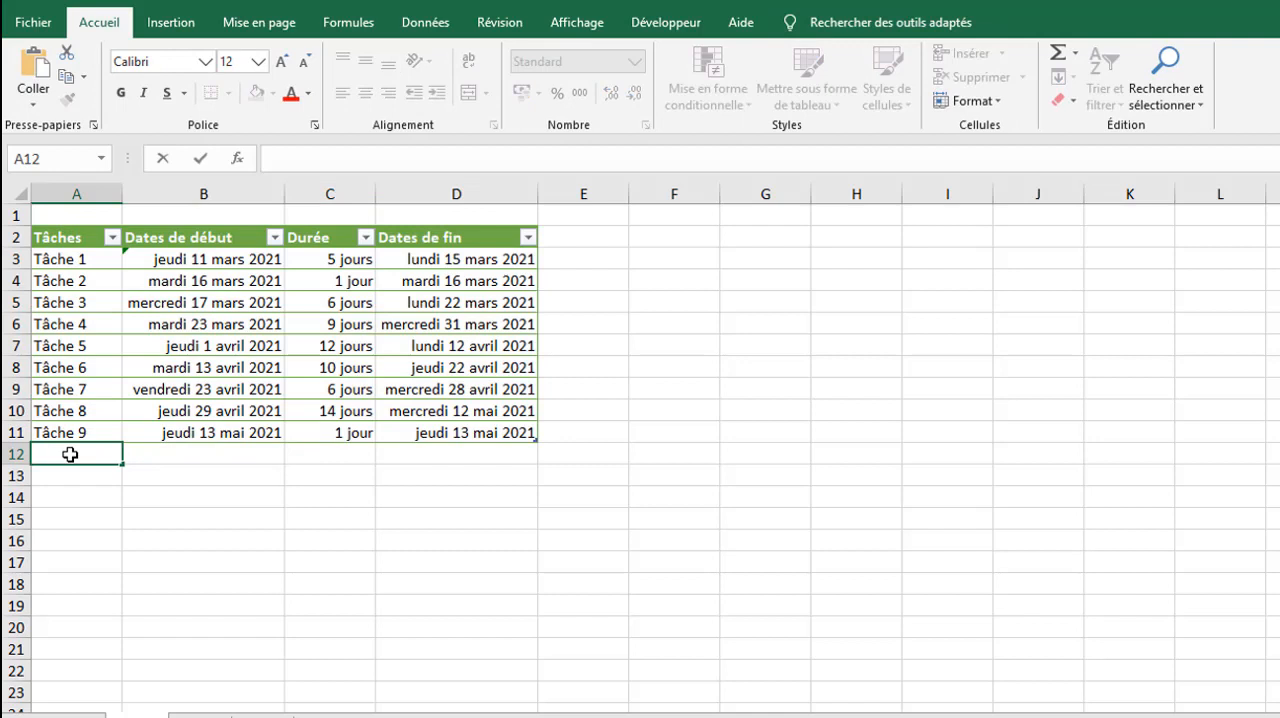
text(Tâche 10)
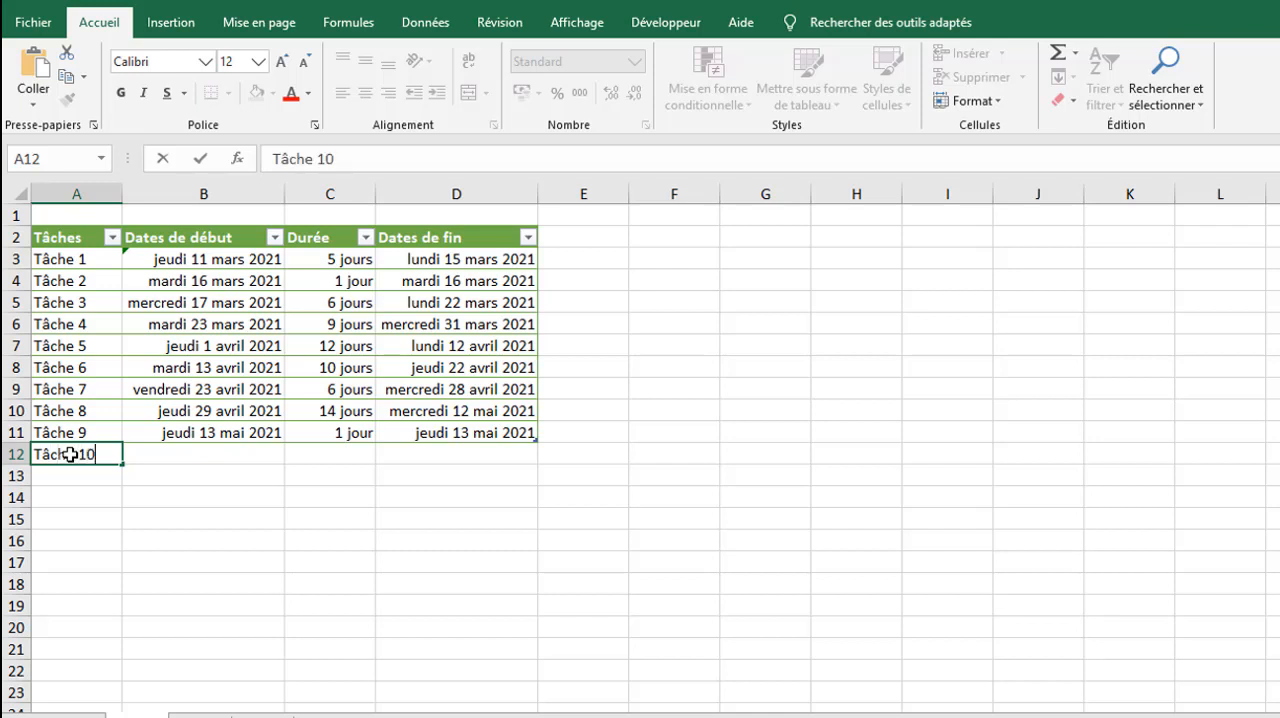
key(Return)
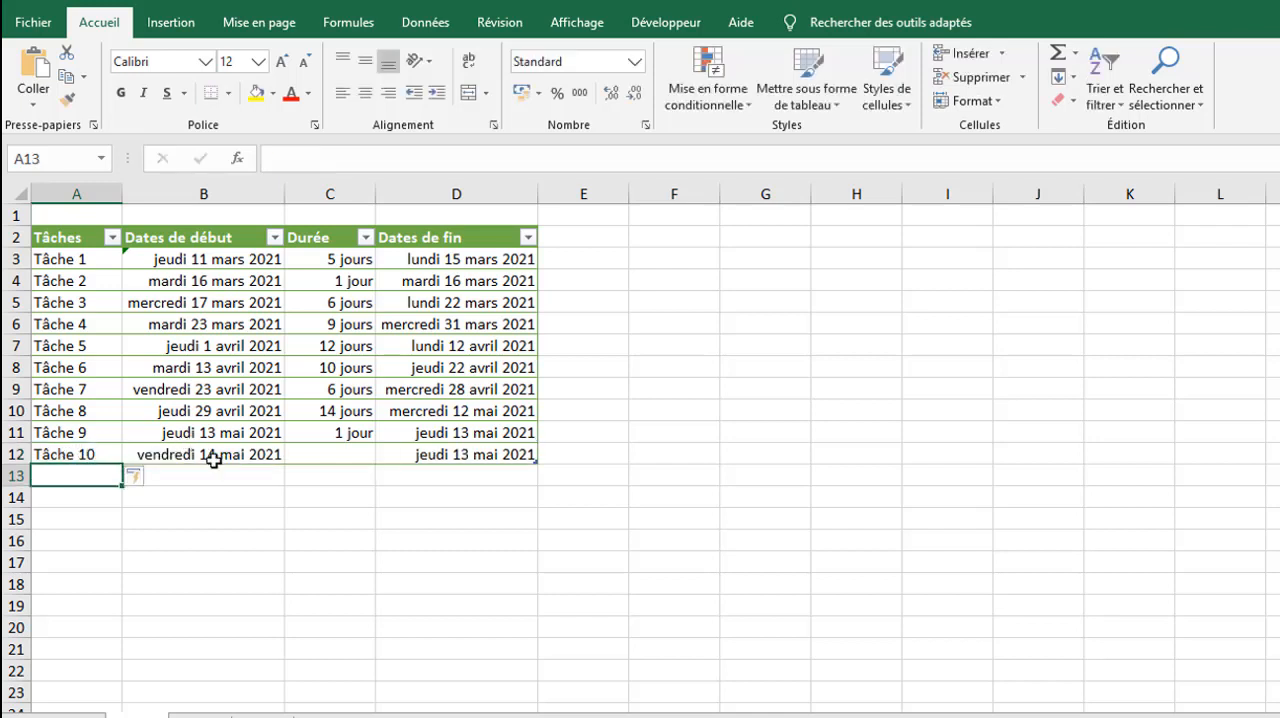
Step: Check the start date formula in B12 and enter a duration of 5 for Tâche 10 in C12
click(211, 455)
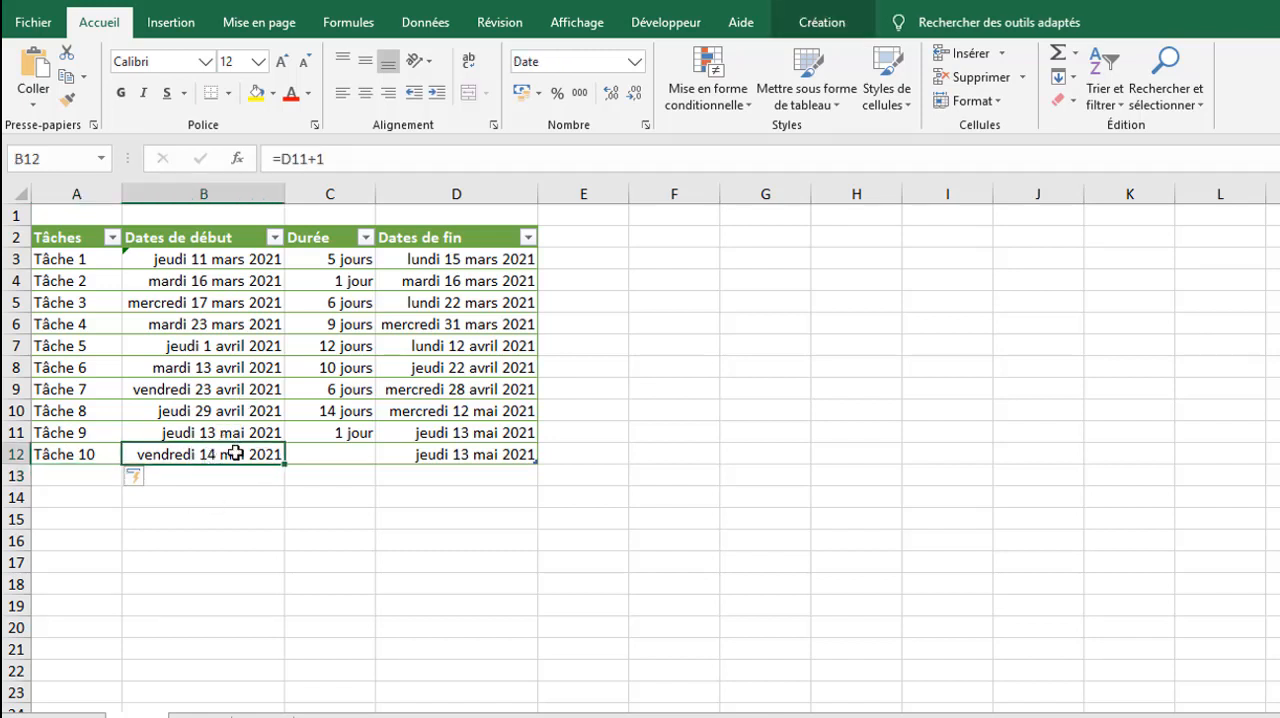
click(343, 449)
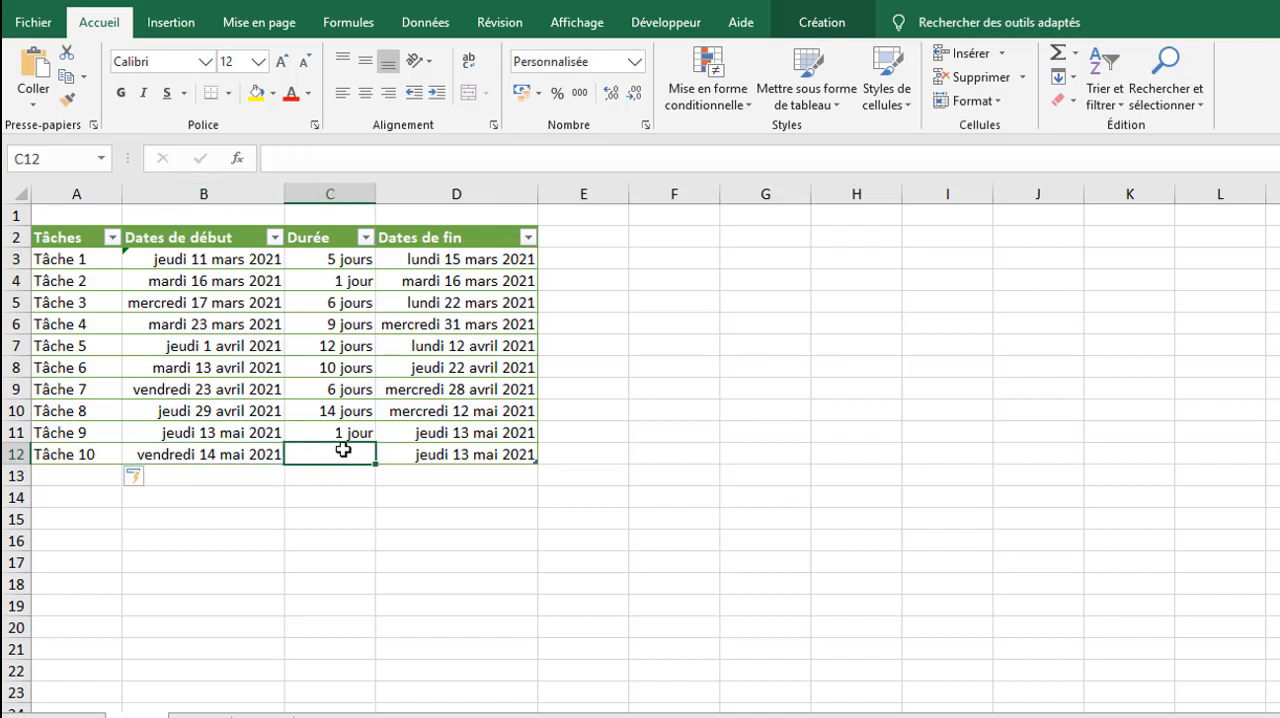
text(5)
key(Return)
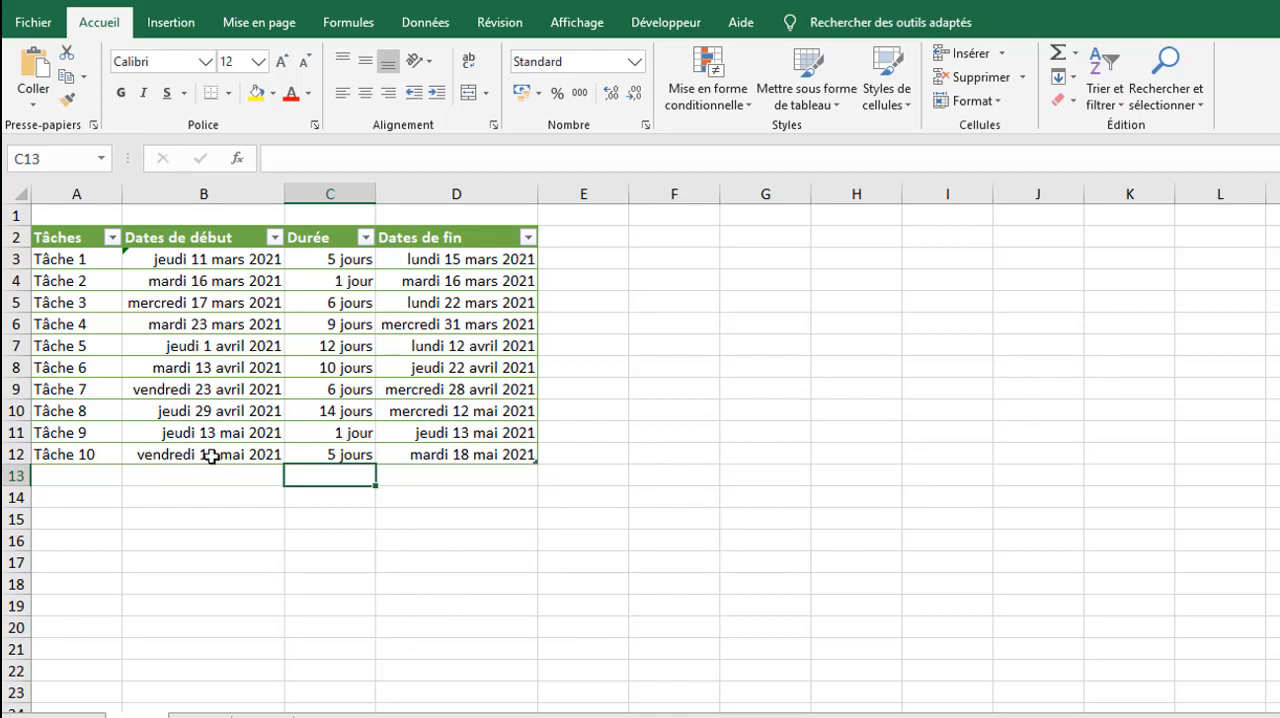
Step: Insert an empty 2D stacked bar chart (Barres empilées) from a blank cell and move it beside the table, starting at column E
click(805, 438)
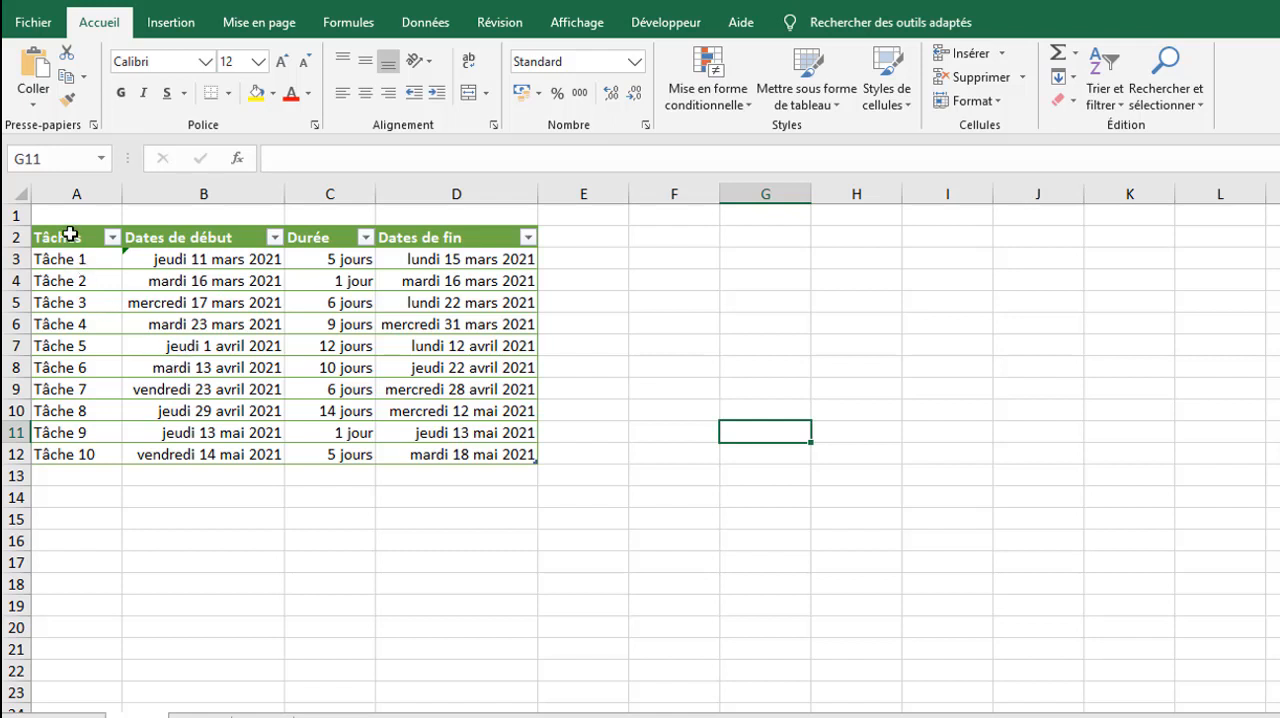
drag(62, 238, 203, 450)
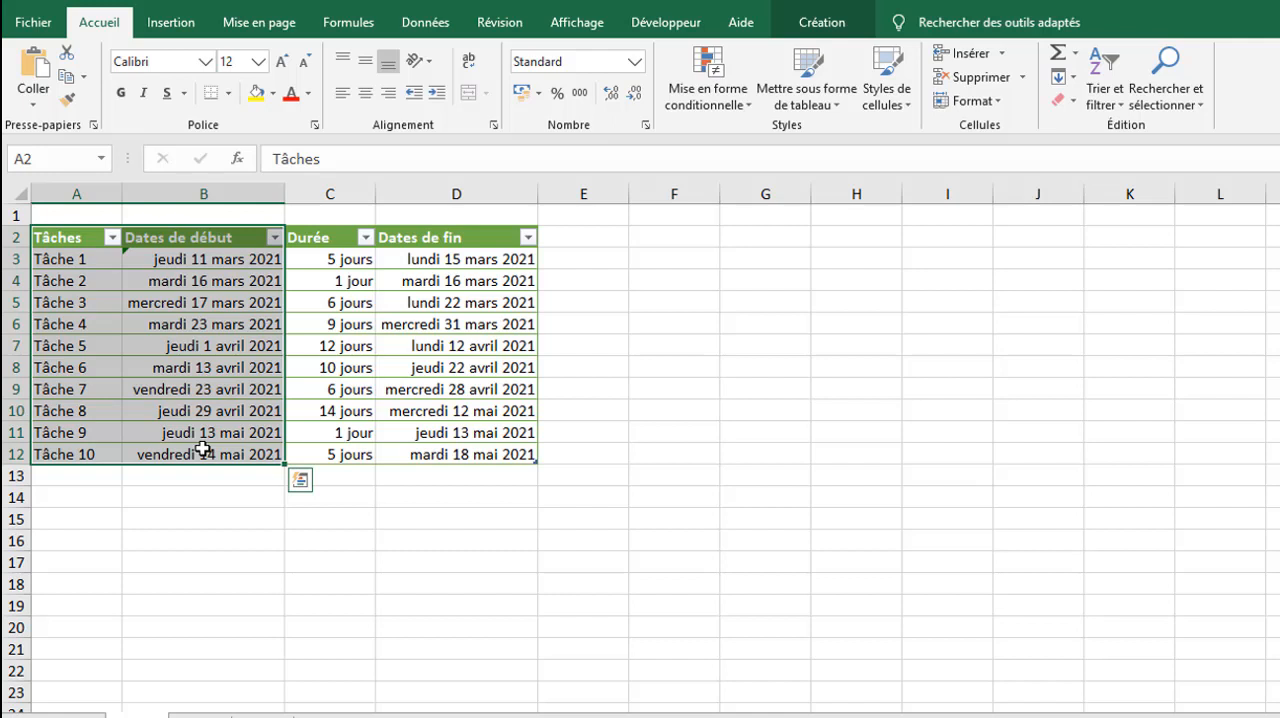
click(200, 544)
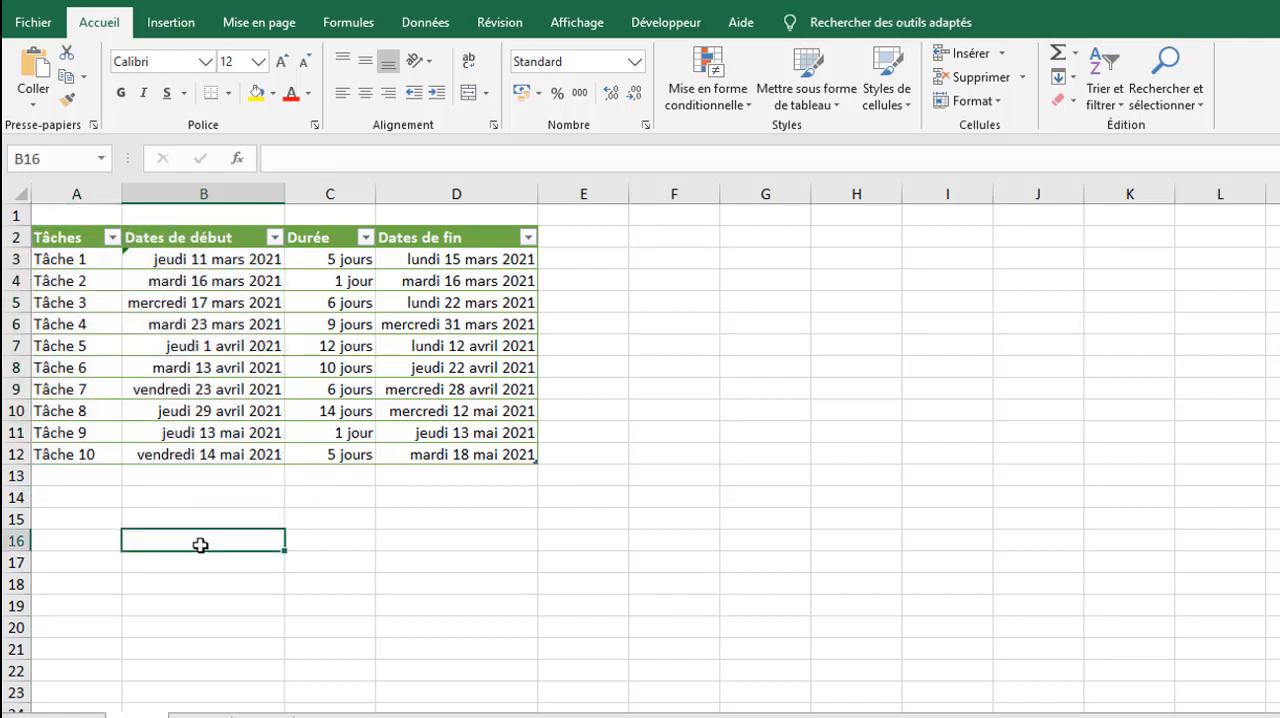
click(172, 28)
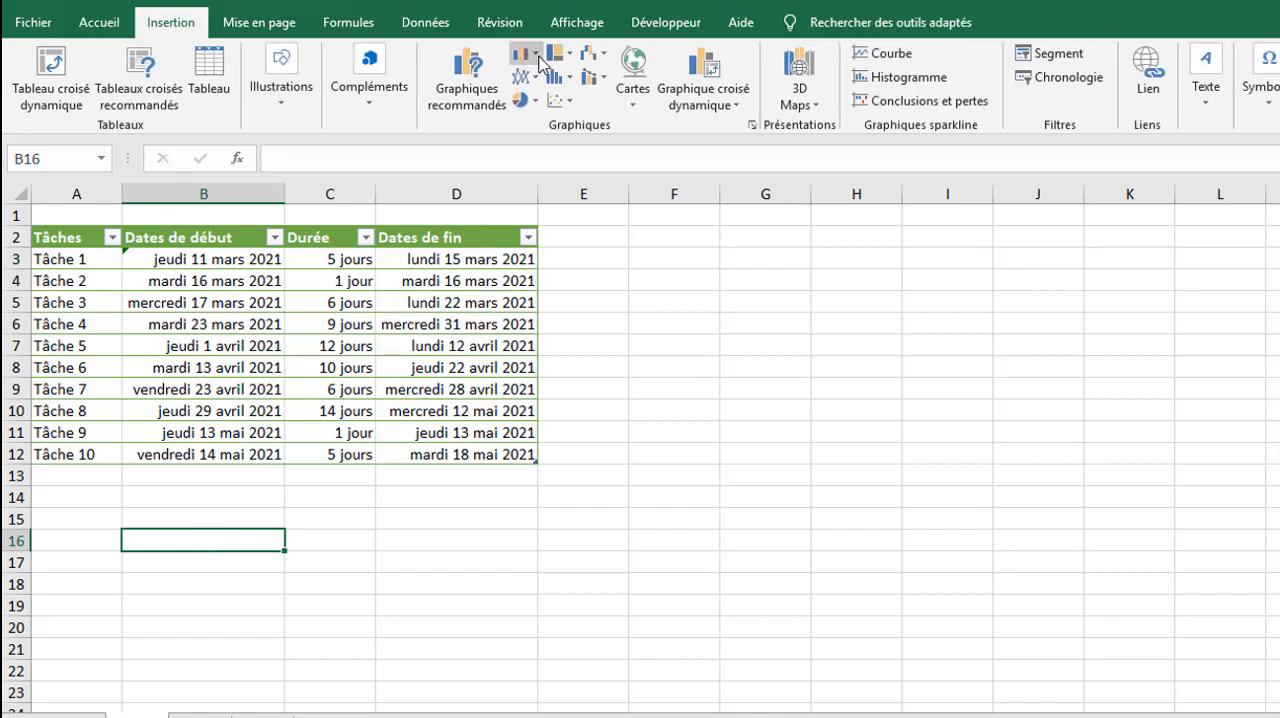
click(537, 55)
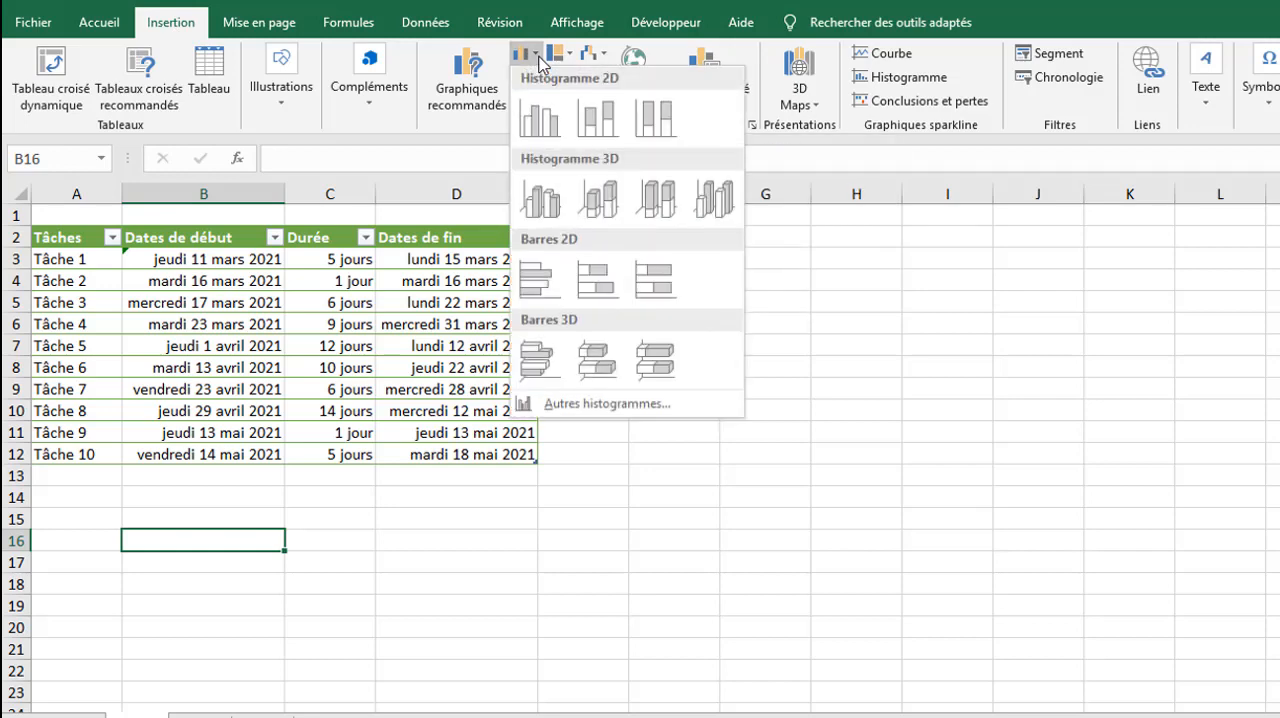
click(599, 281)
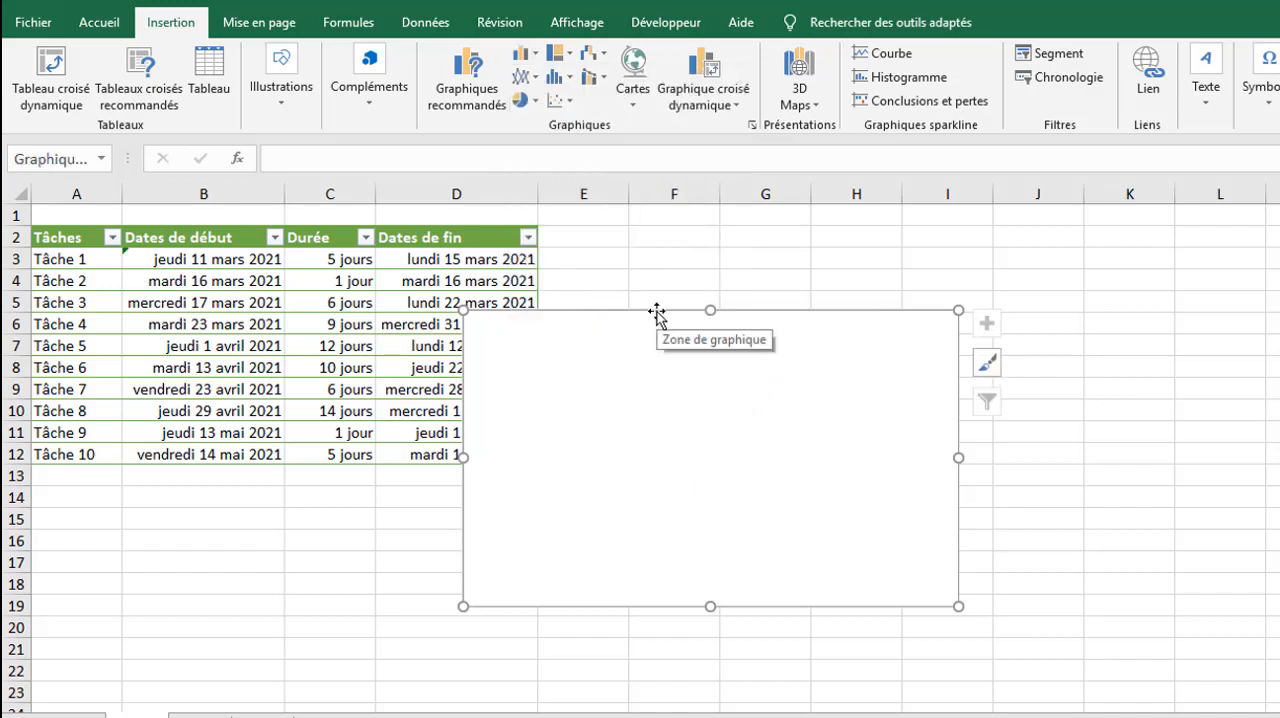
drag(656, 313, 748, 231)
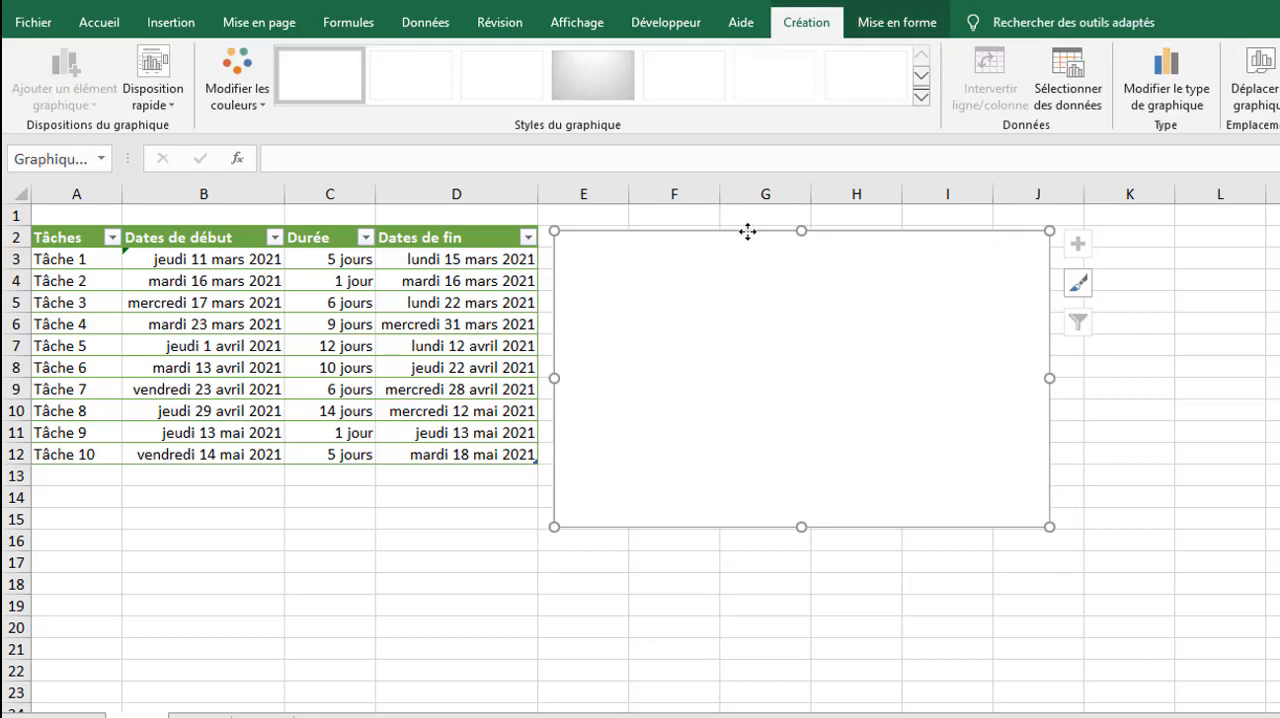
Step: Set the chart's data source to the Tâches and Dates de début columns, A2:B12, and move the chart slightly down
click(1065, 97)
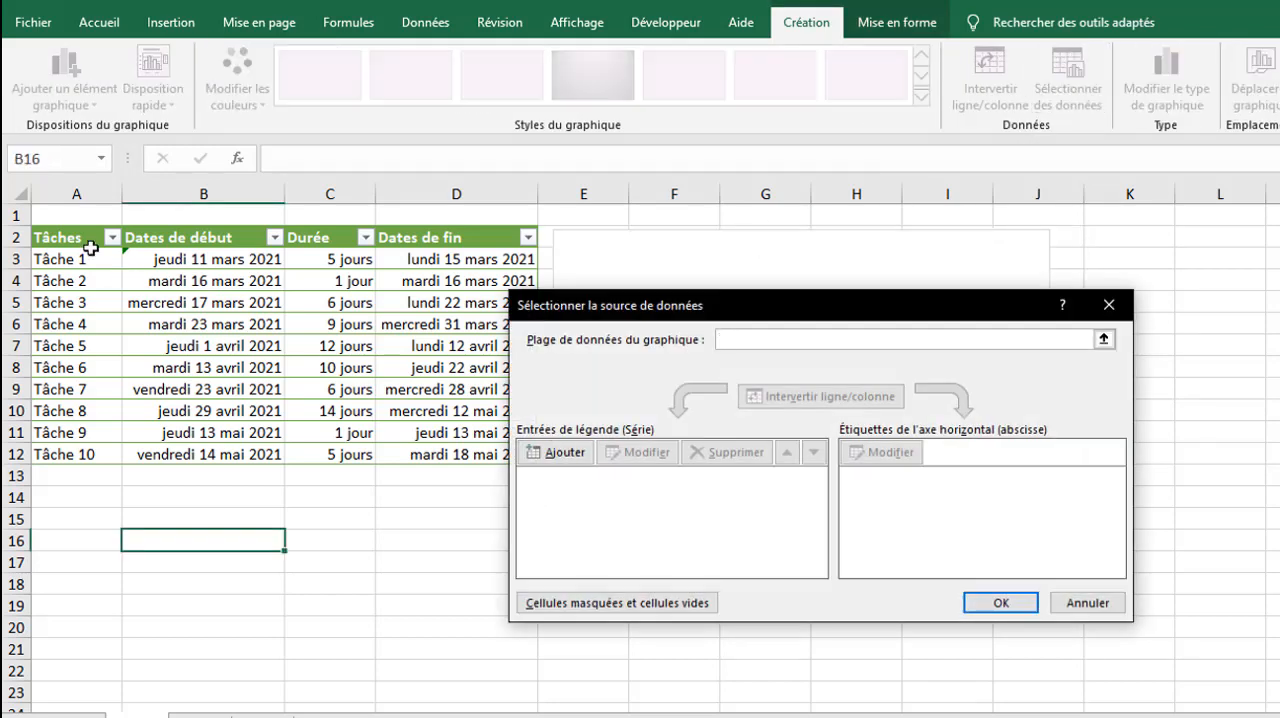
drag(70, 245, 209, 450)
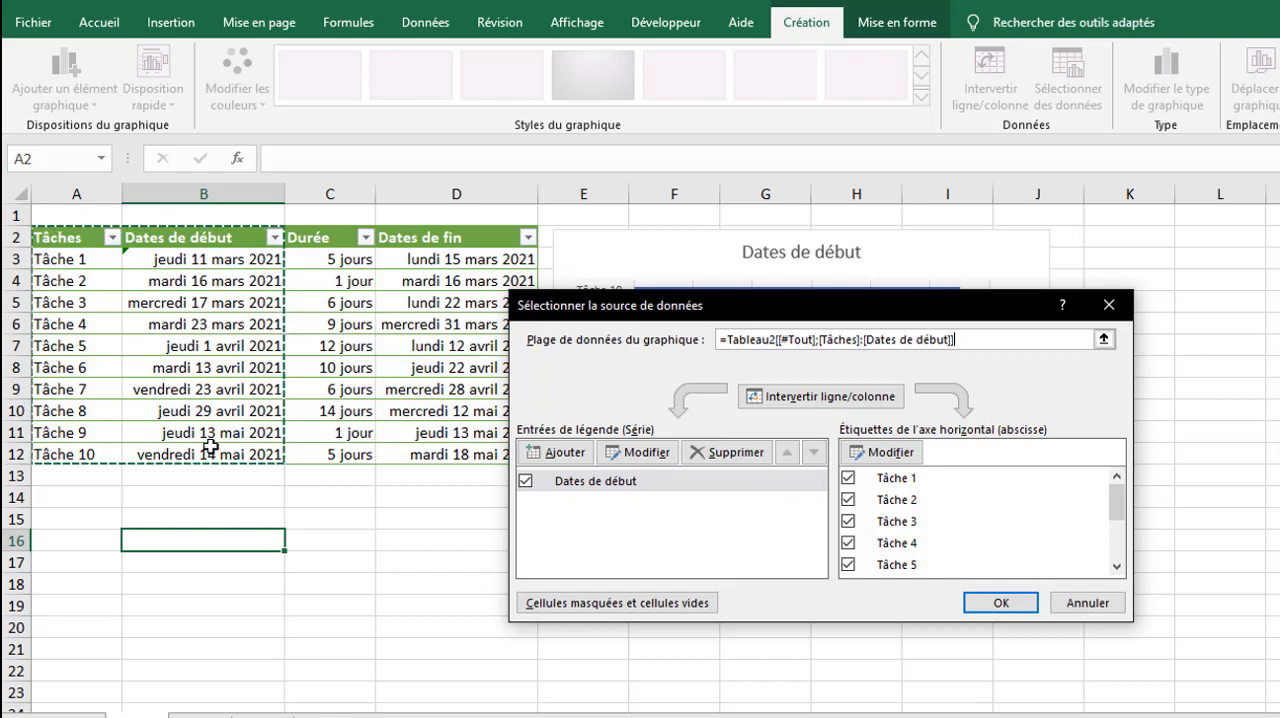
click(1001, 604)
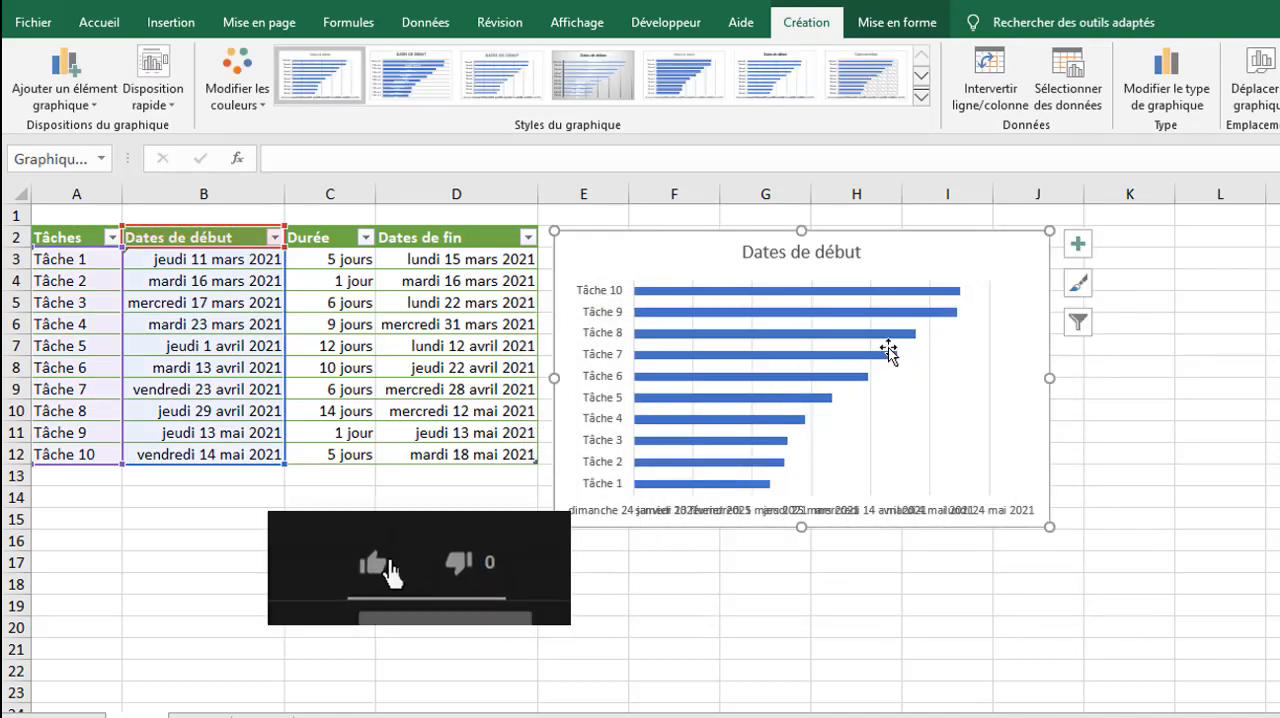
drag(884, 250, 885, 280)
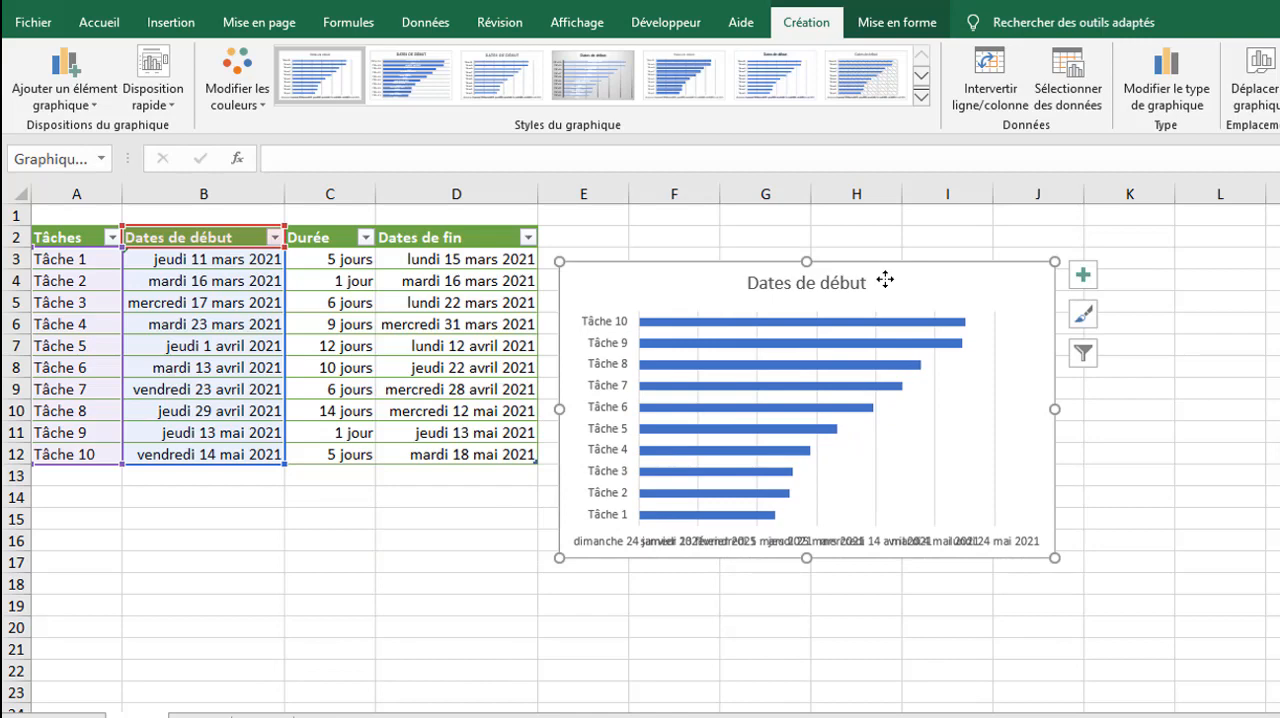
click(921, 97)
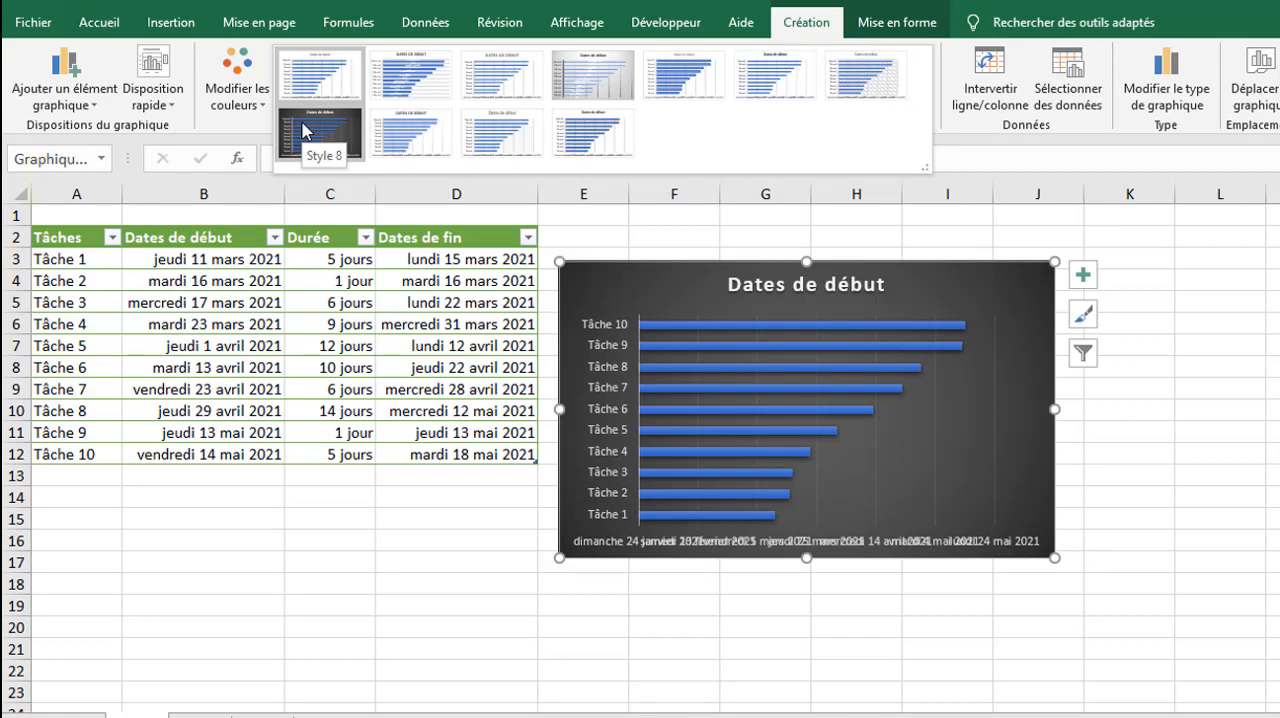
click(914, 285)
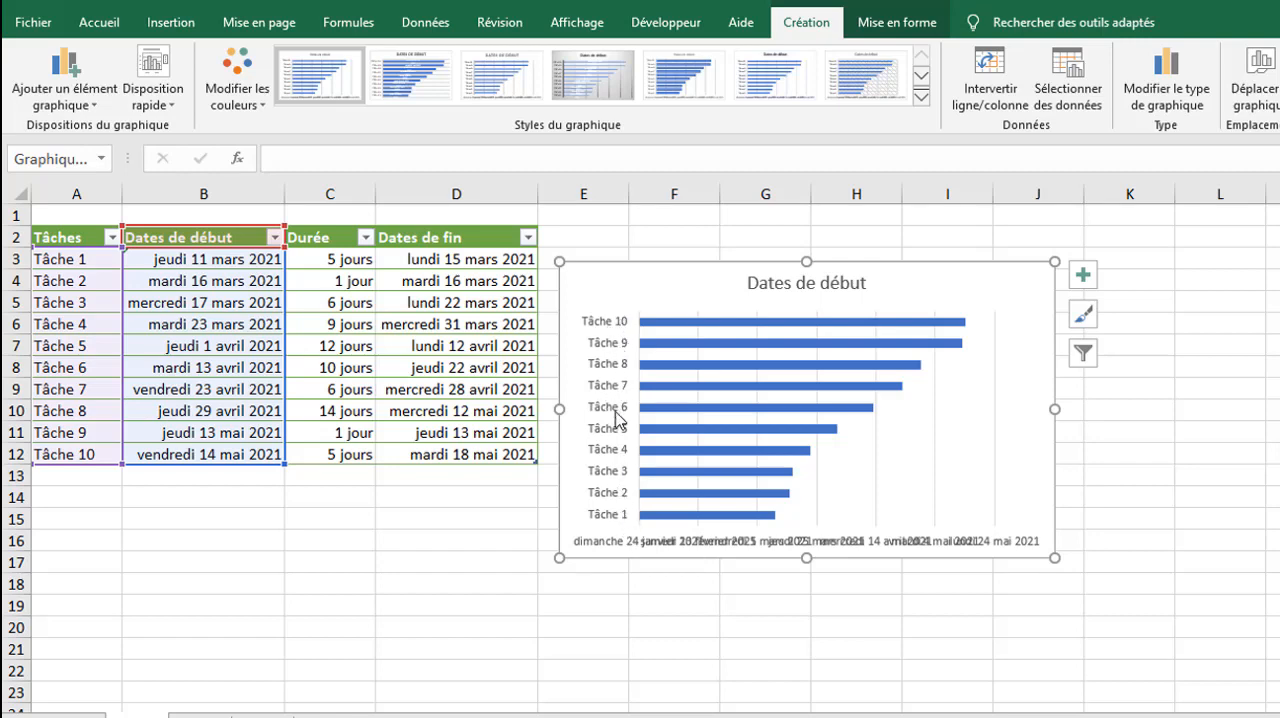
Step: Format the vertical task axis to list its categories in reverse order (Abscisses en ordre inverse)
click(612, 409)
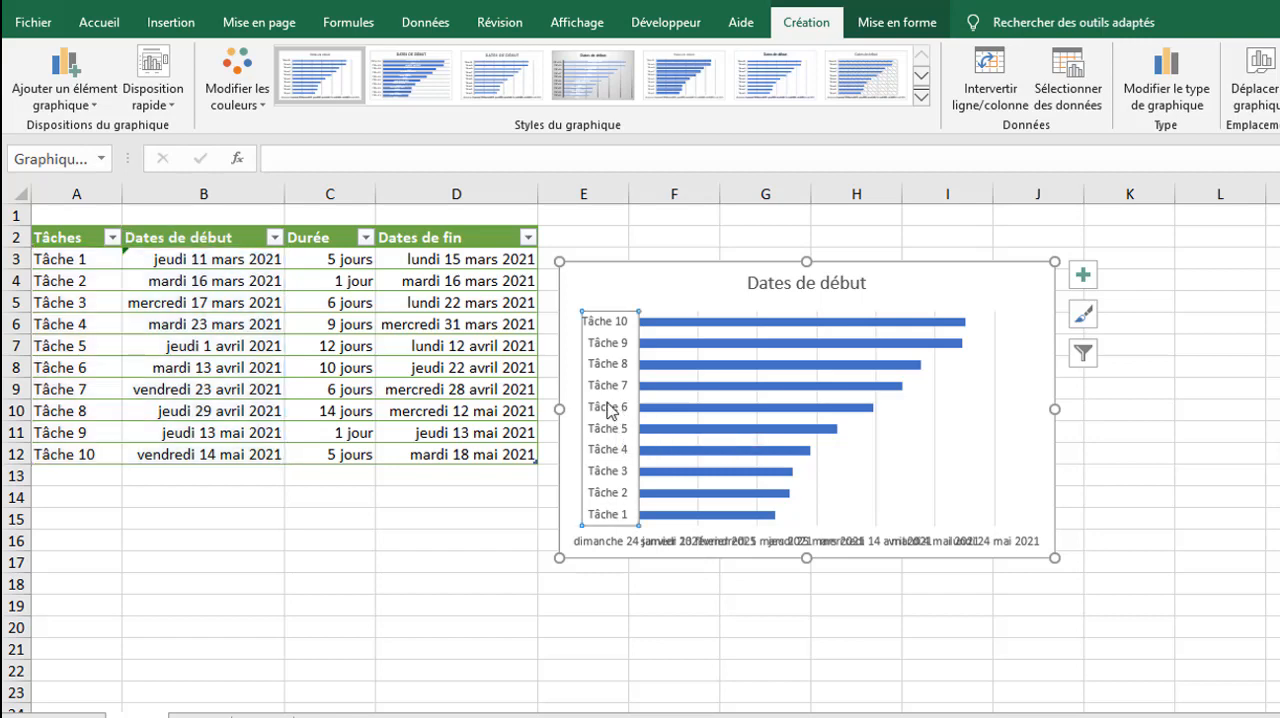
right_click(610, 410)
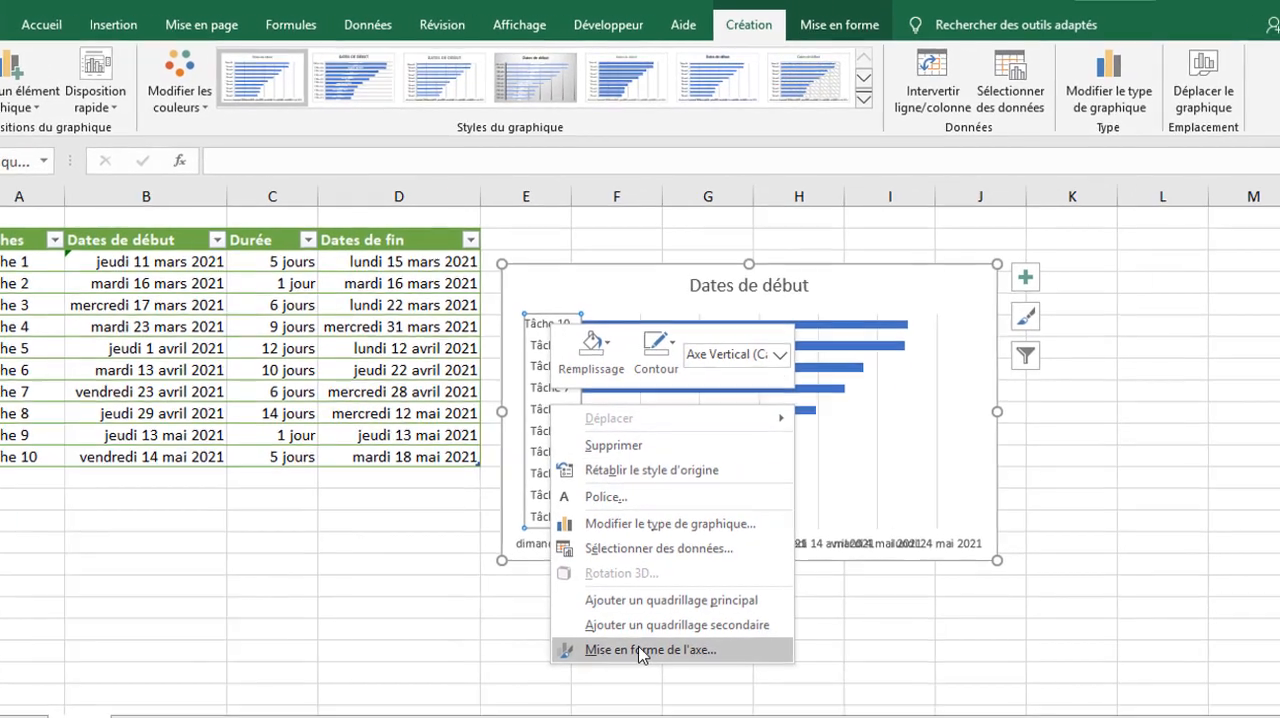
click(697, 648)
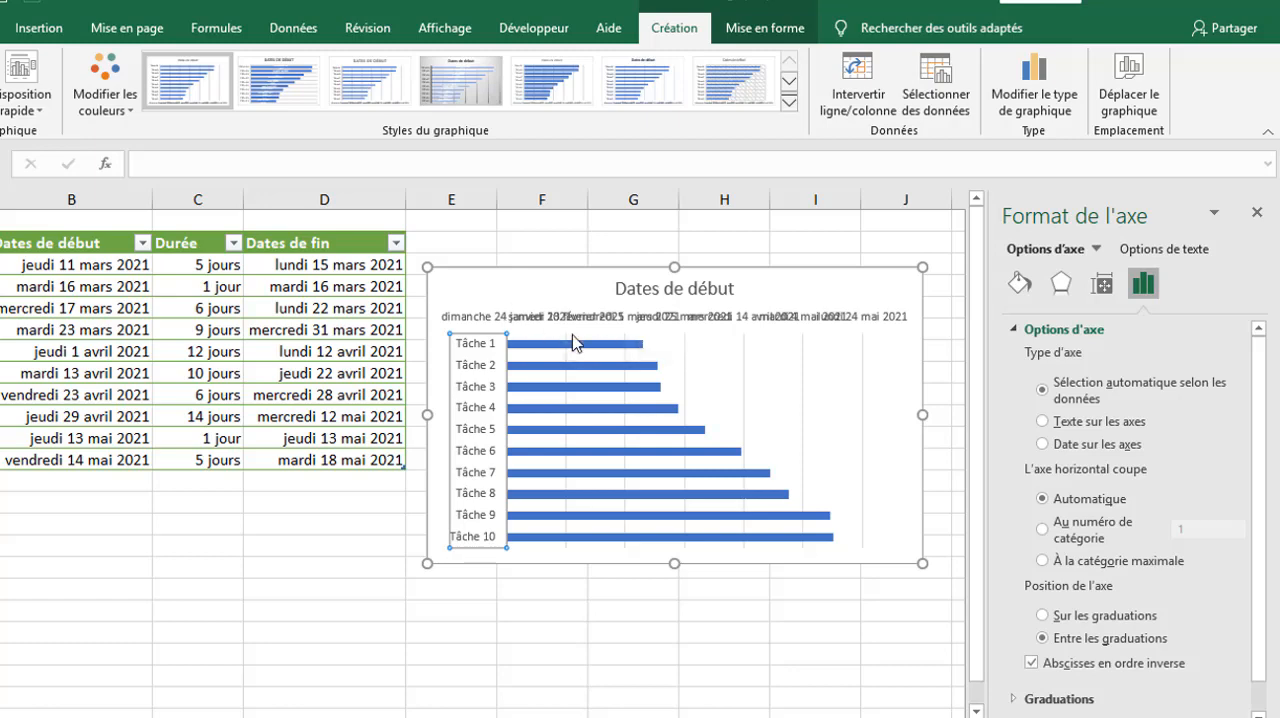
Step: Enlarge the chart to about 9.9 cm high and 21.5 cm wide
click(548, 318)
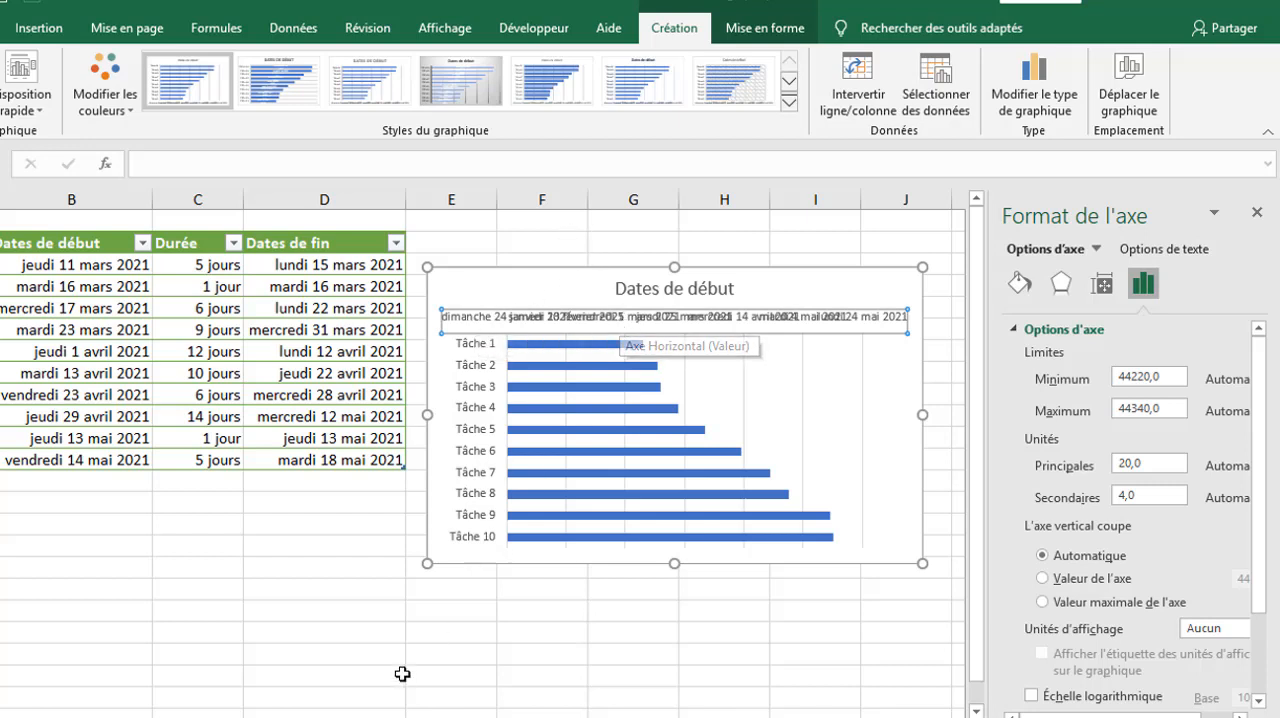
drag(428, 563, 334, 612)
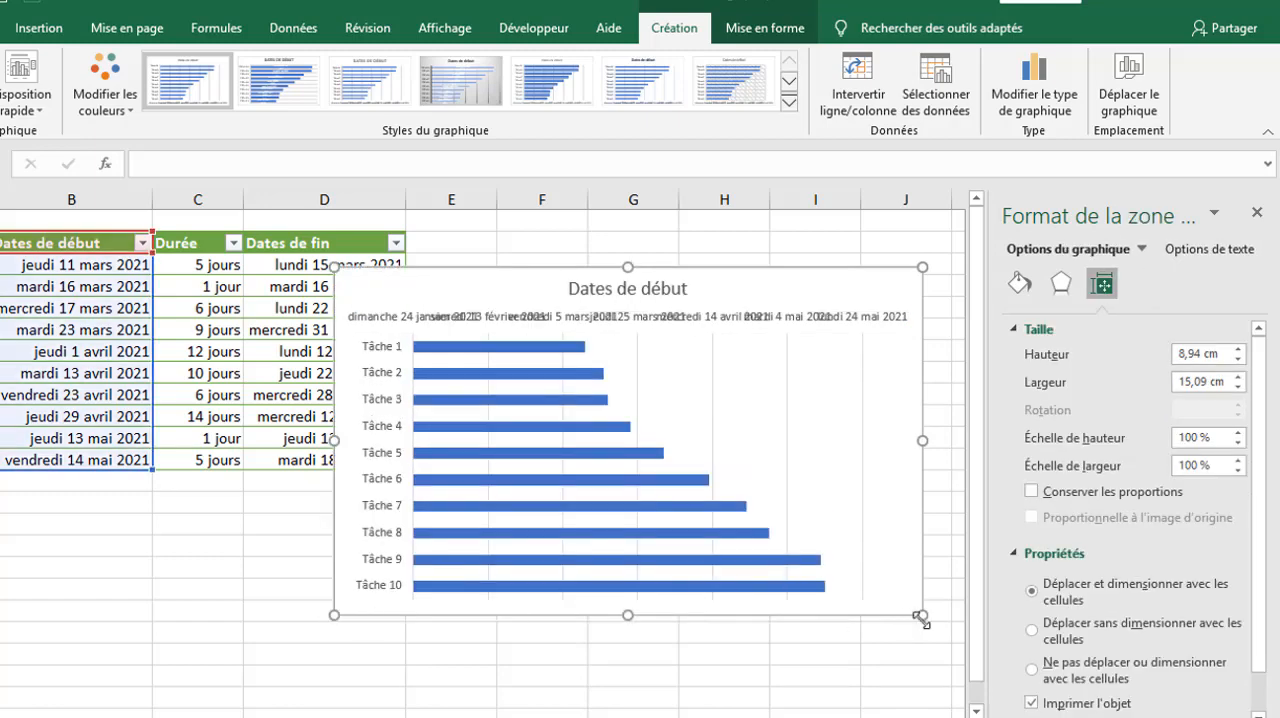
drag(920, 617, 484, 652)
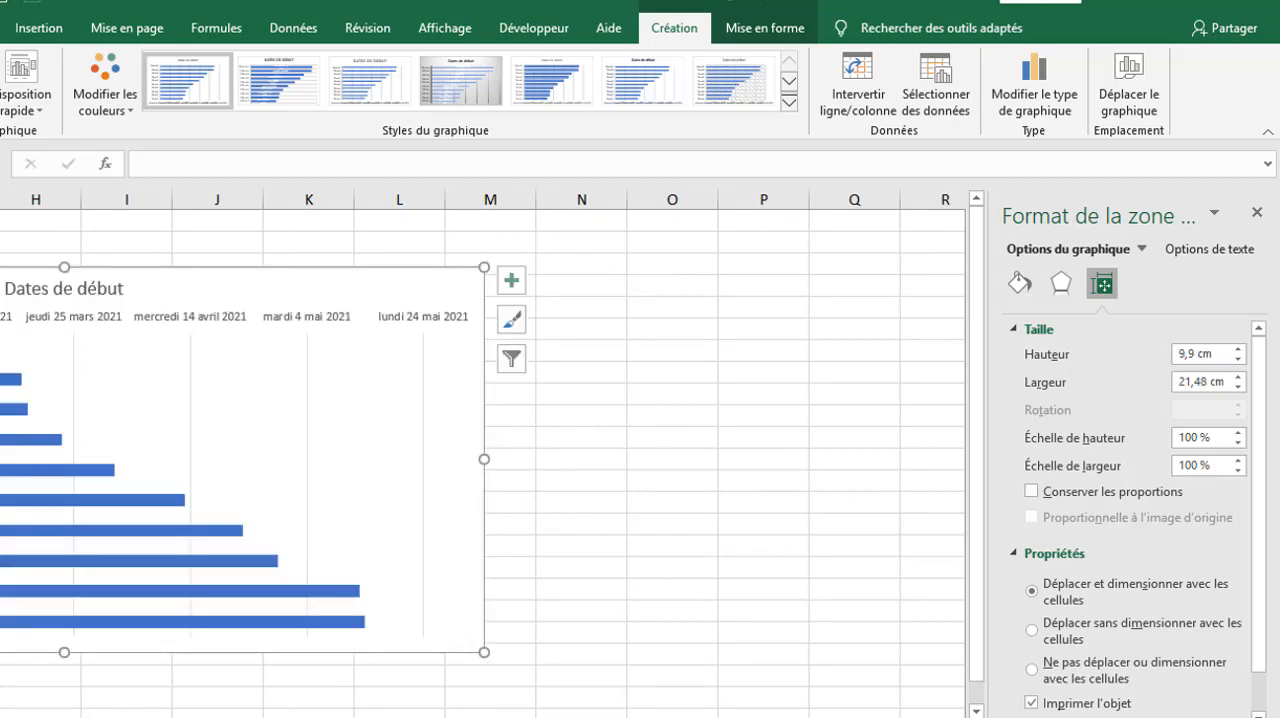
drag(794, 717, 744, 717)
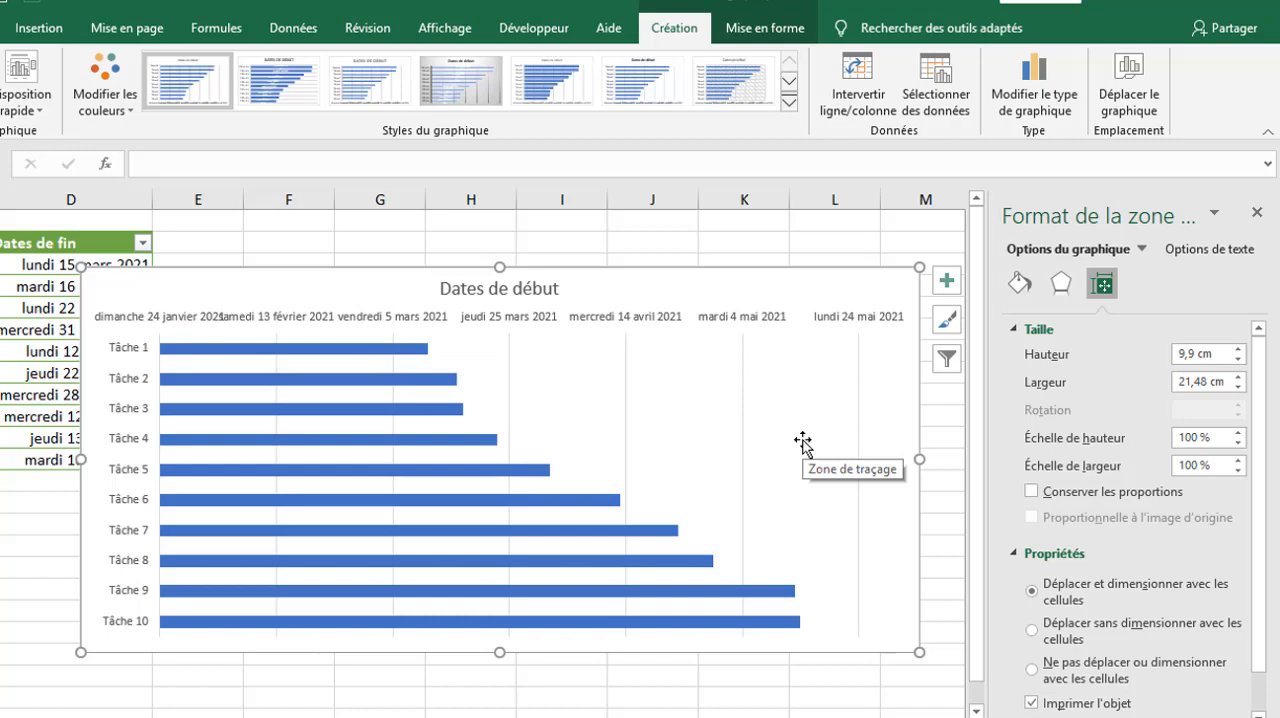
Step: Rotate the horizontal date axis labels by 270° (Pivoter de 270°)
click(630, 316)
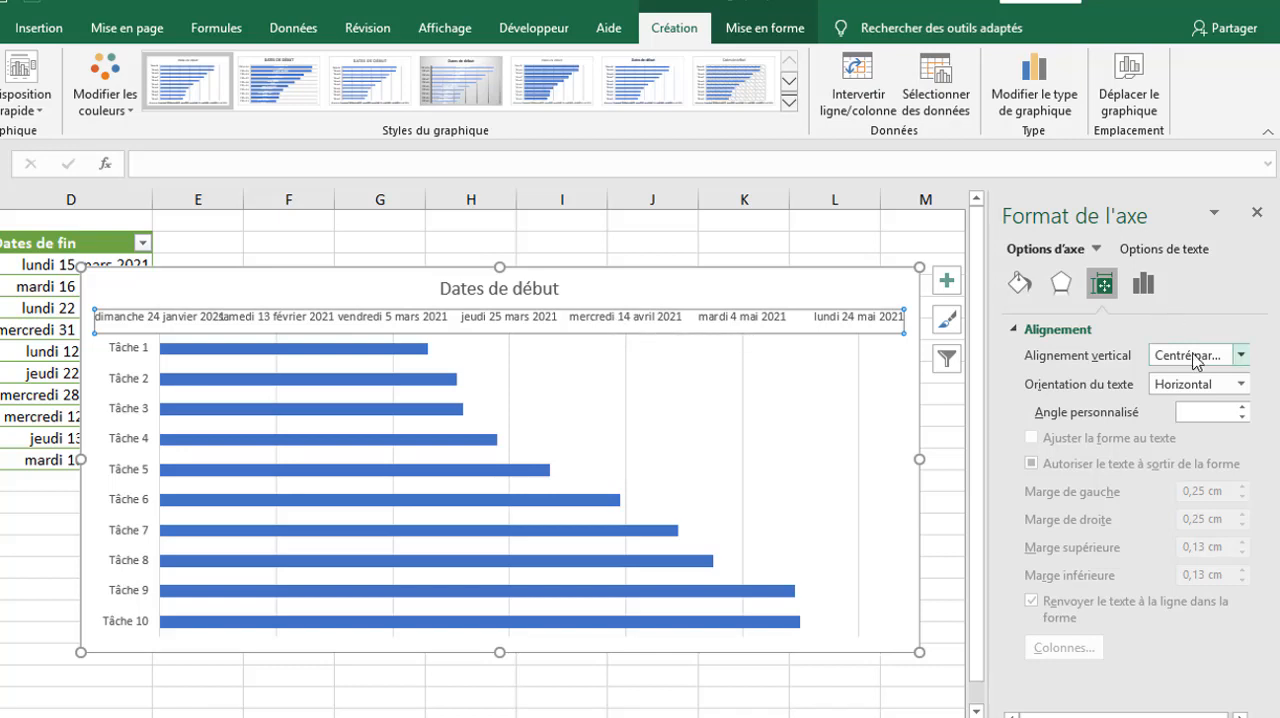
click(1243, 385)
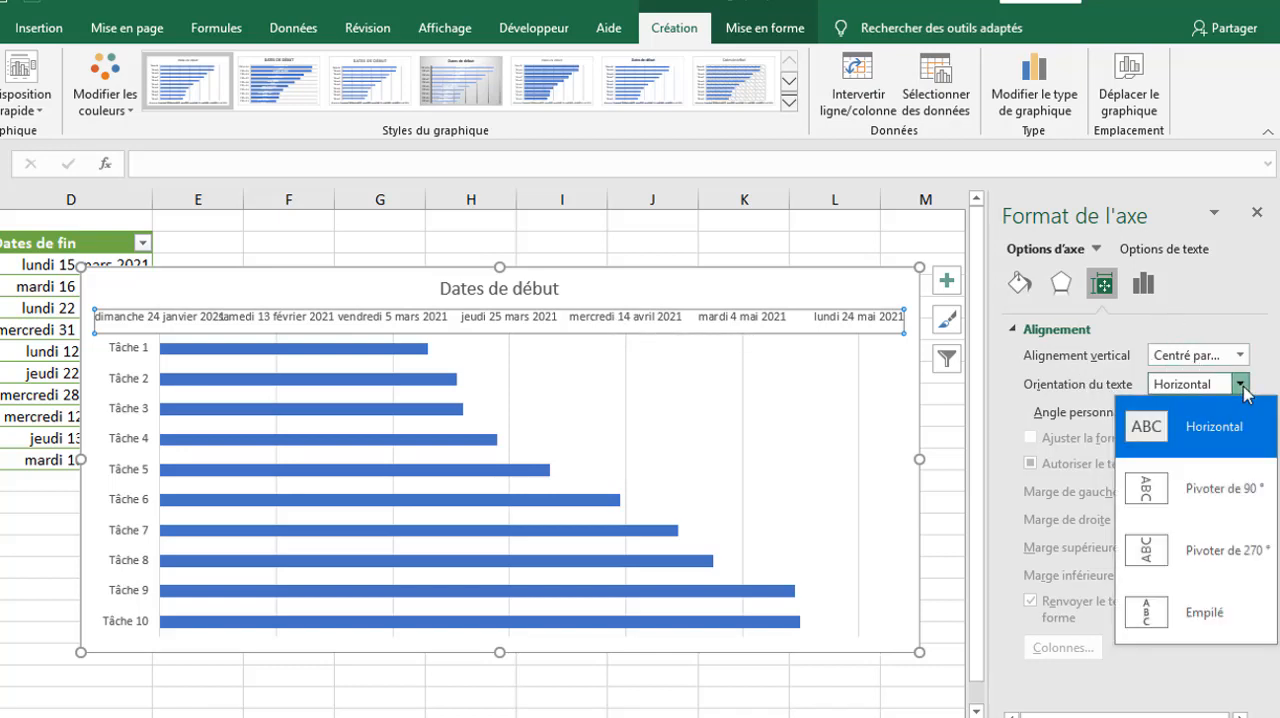
click(1196, 567)
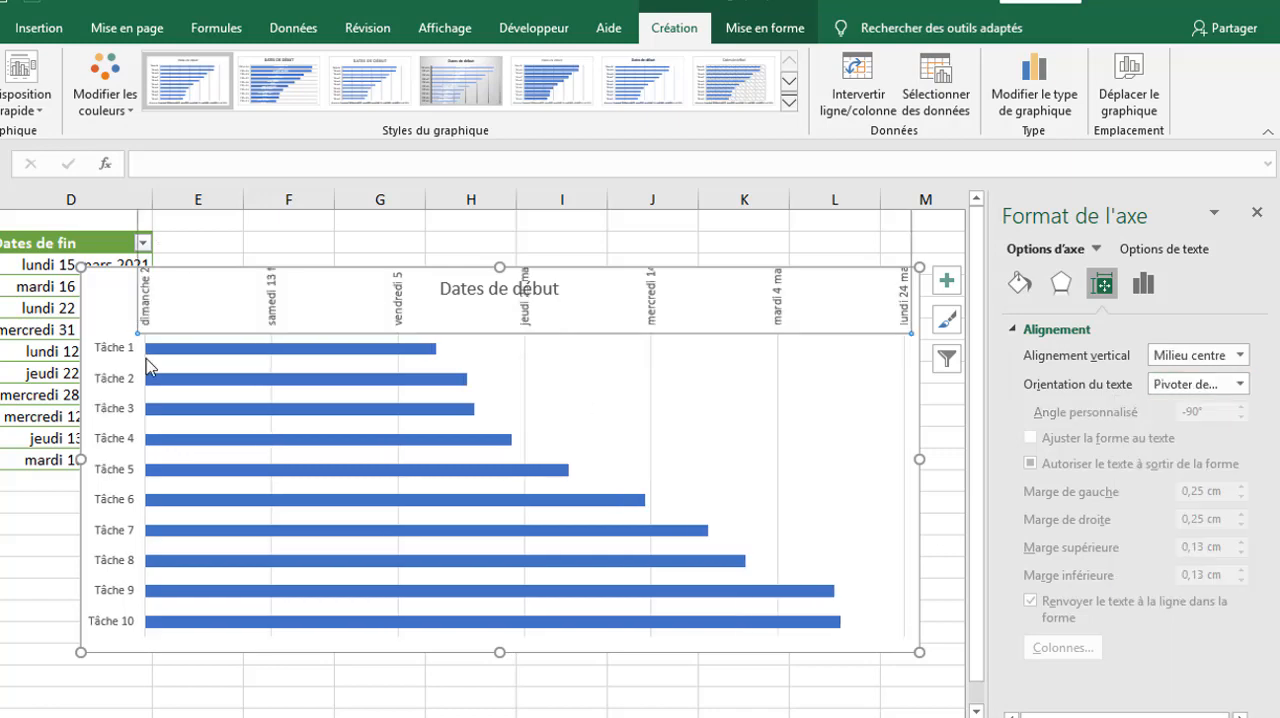
Step: Lower the upper edge of the plot area to make room for the full rotated date labels
click(362, 377)
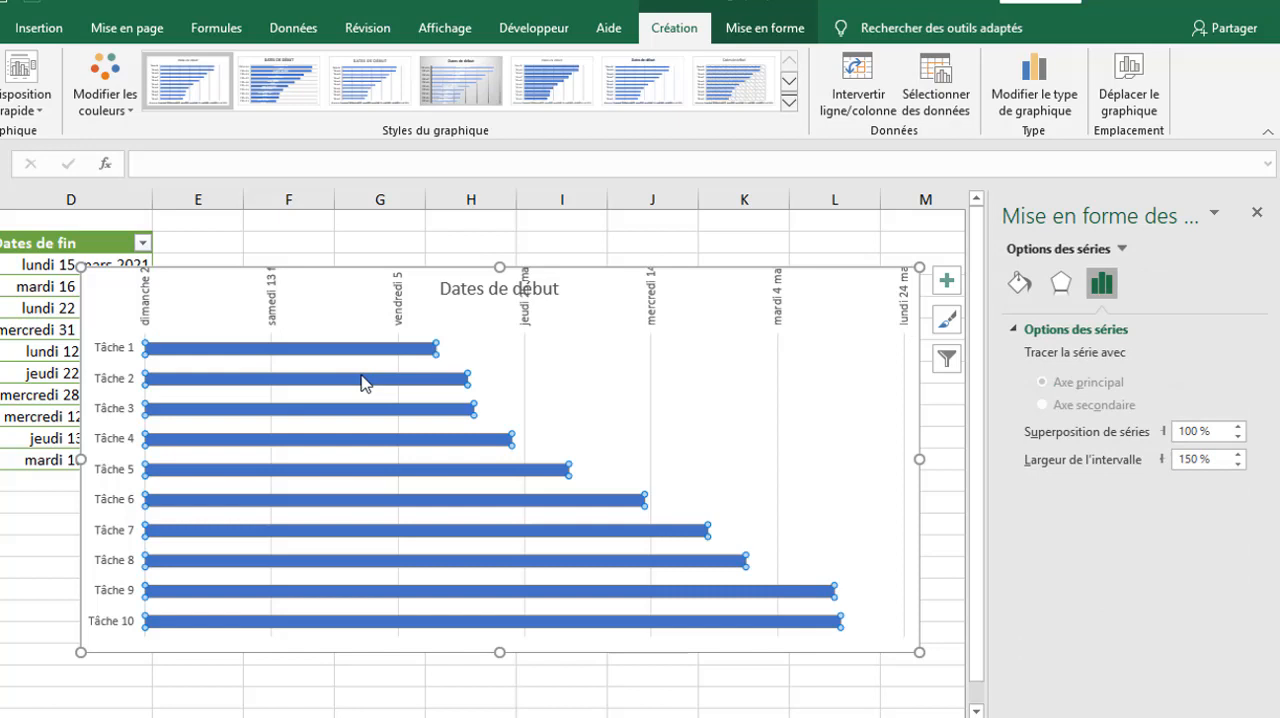
click(593, 368)
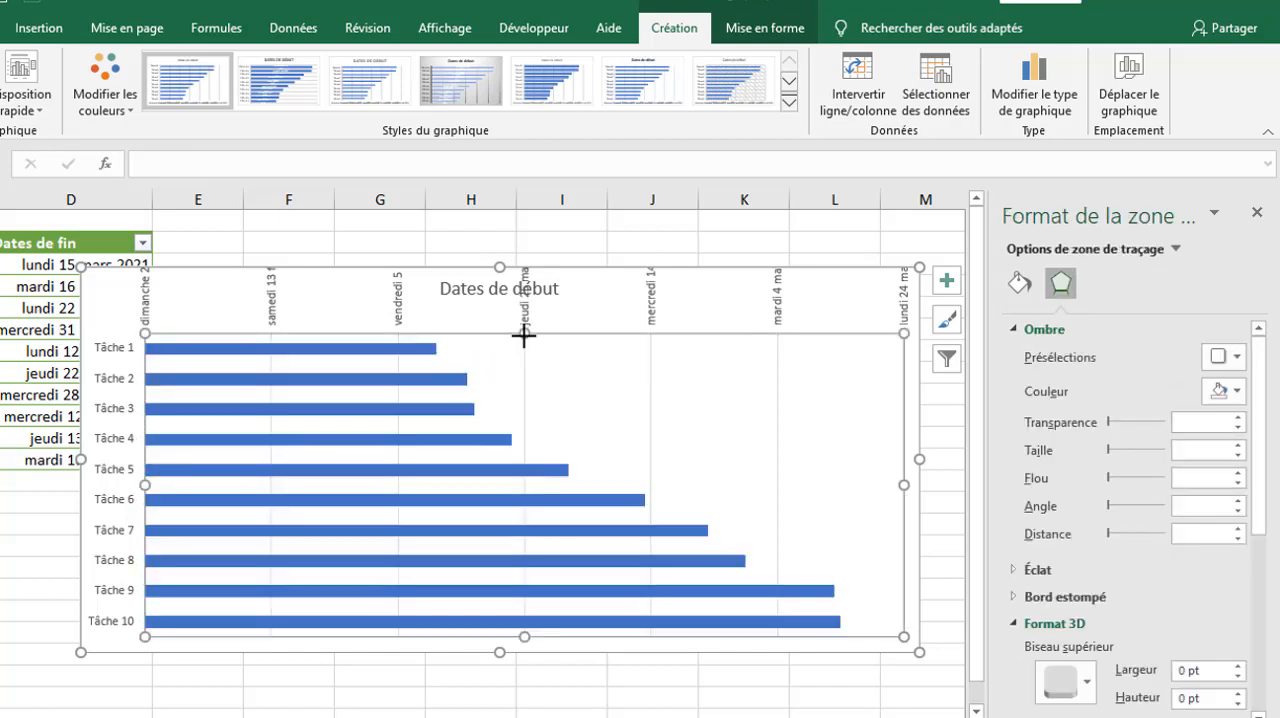
drag(524, 336, 518, 403)
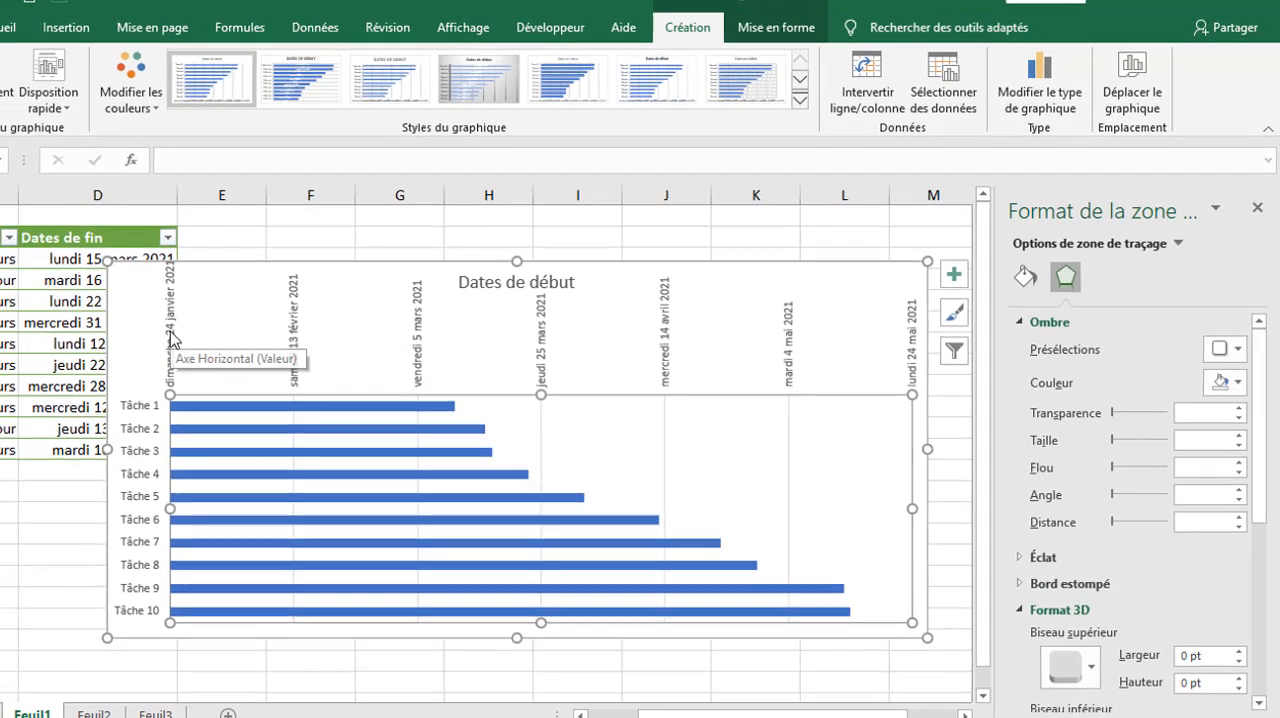
Step: Add the custom number format jjj jj mmm aa to the horizontal date axis
click(137, 345)
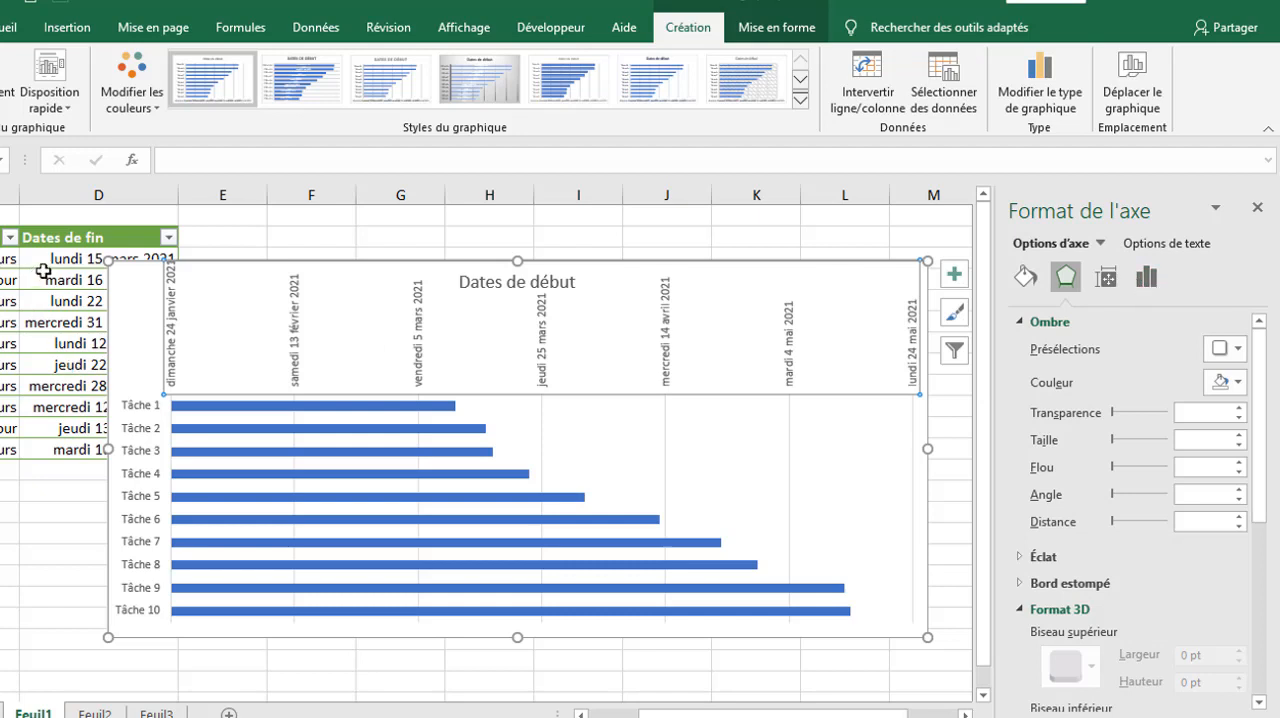
click(1146, 278)
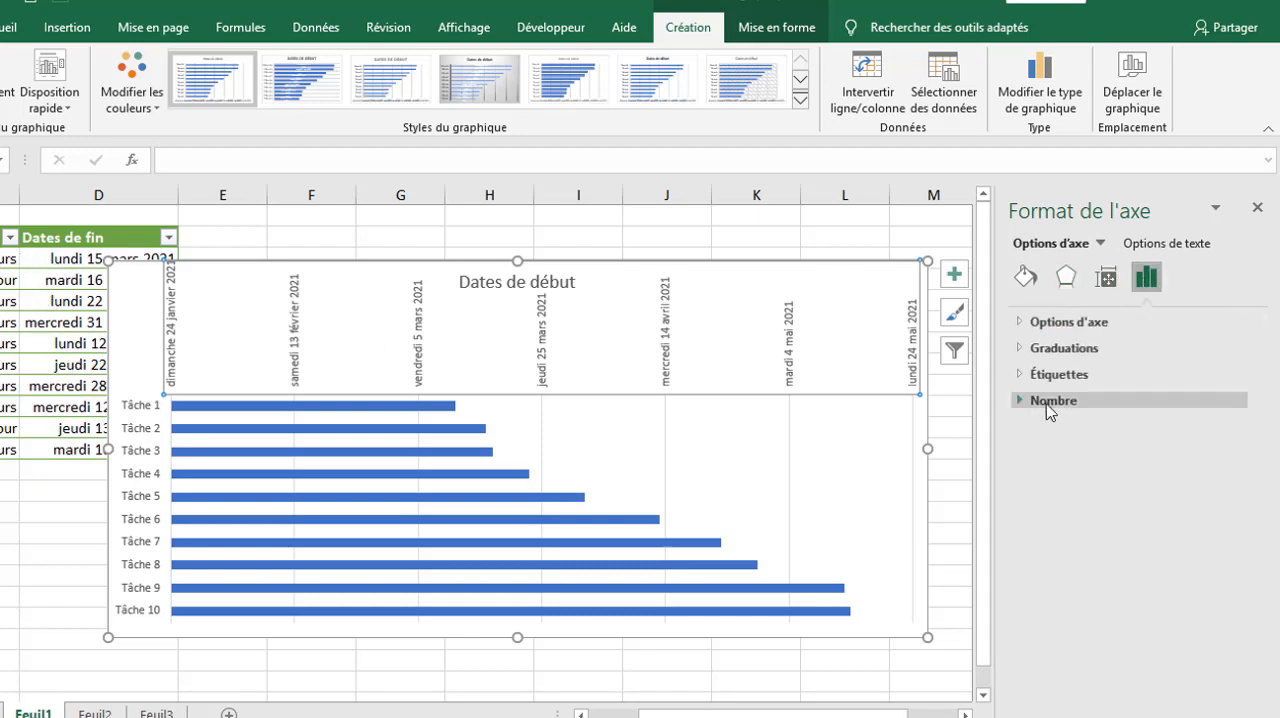
click(1049, 404)
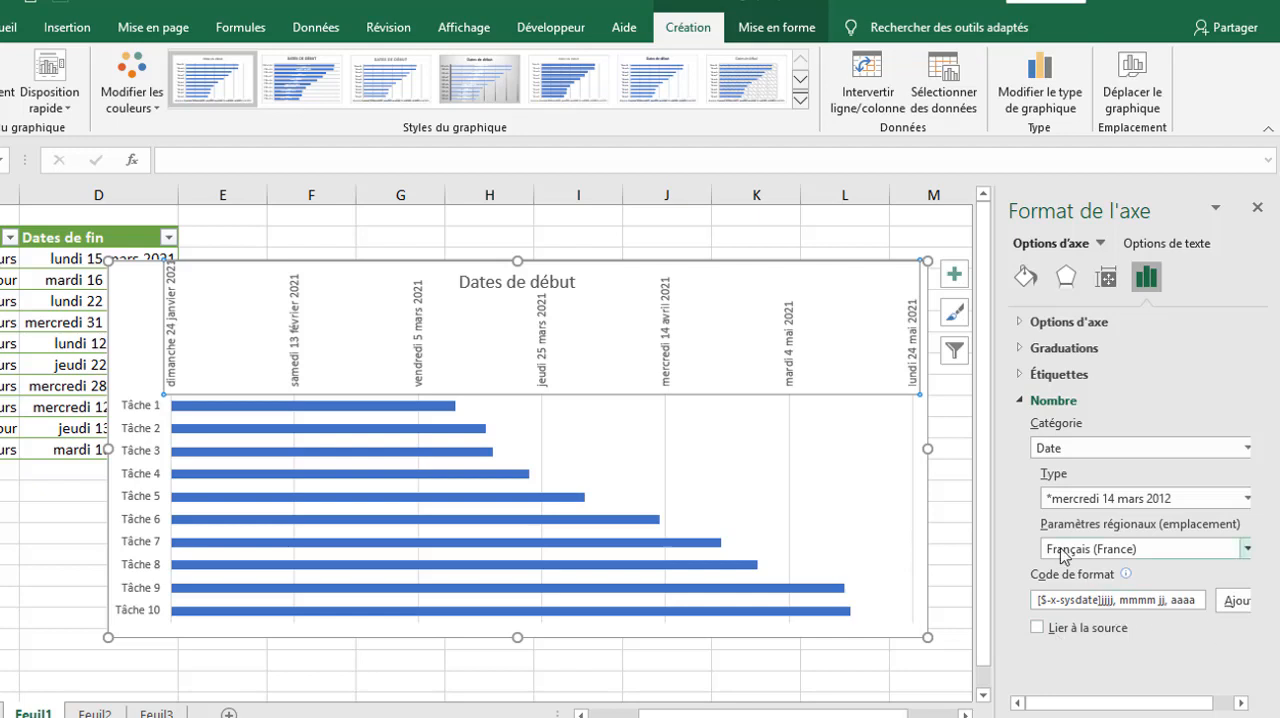
click(1103, 600)
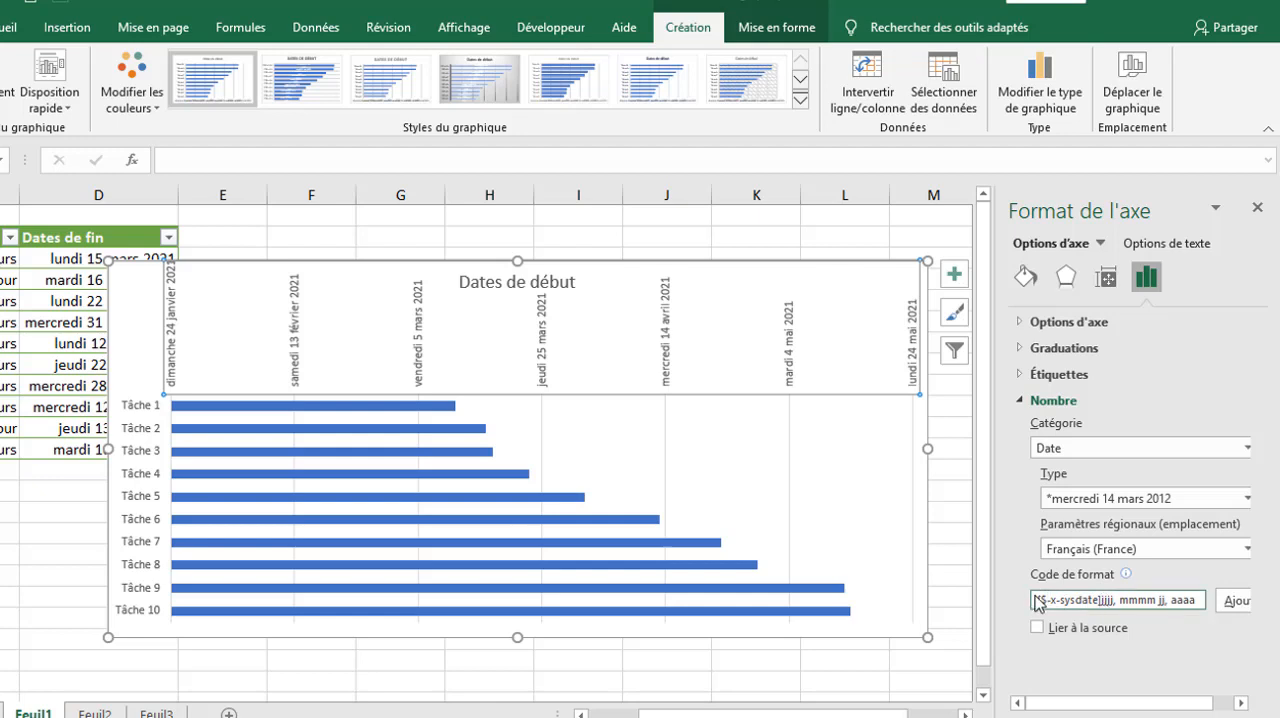
drag(1198, 606, 1027, 595)
key(BackSpace)
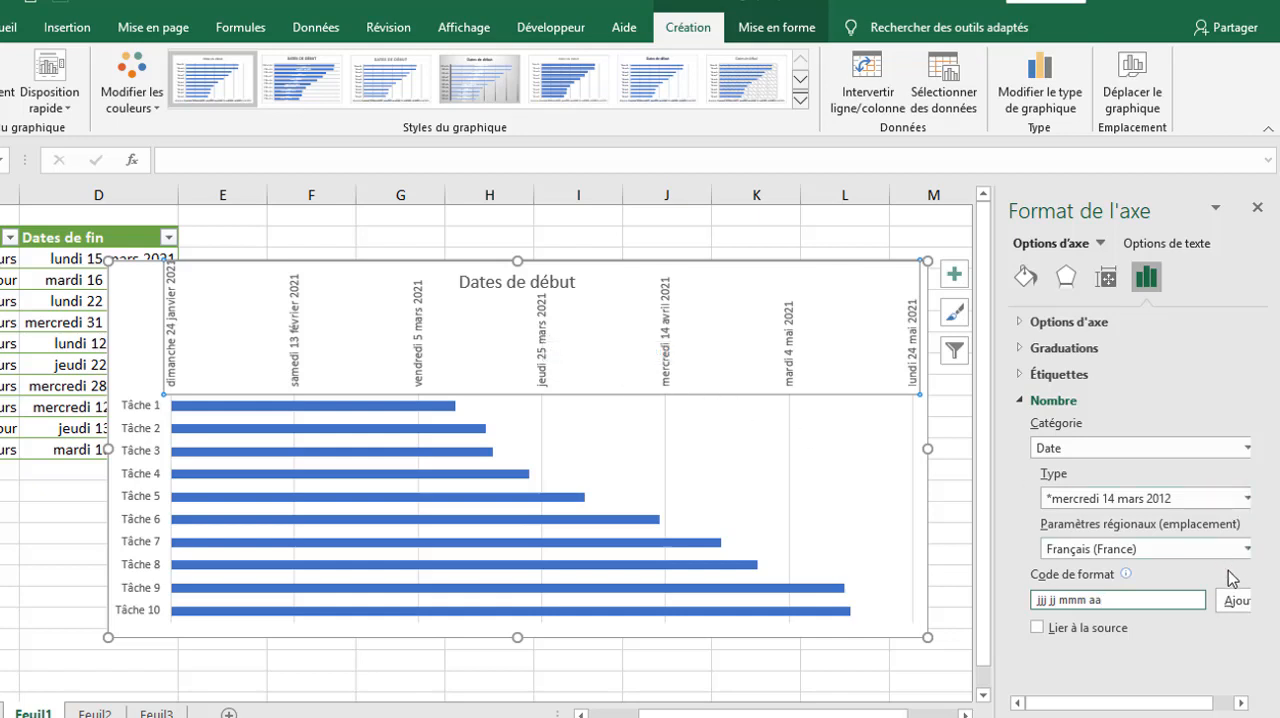
click(1234, 604)
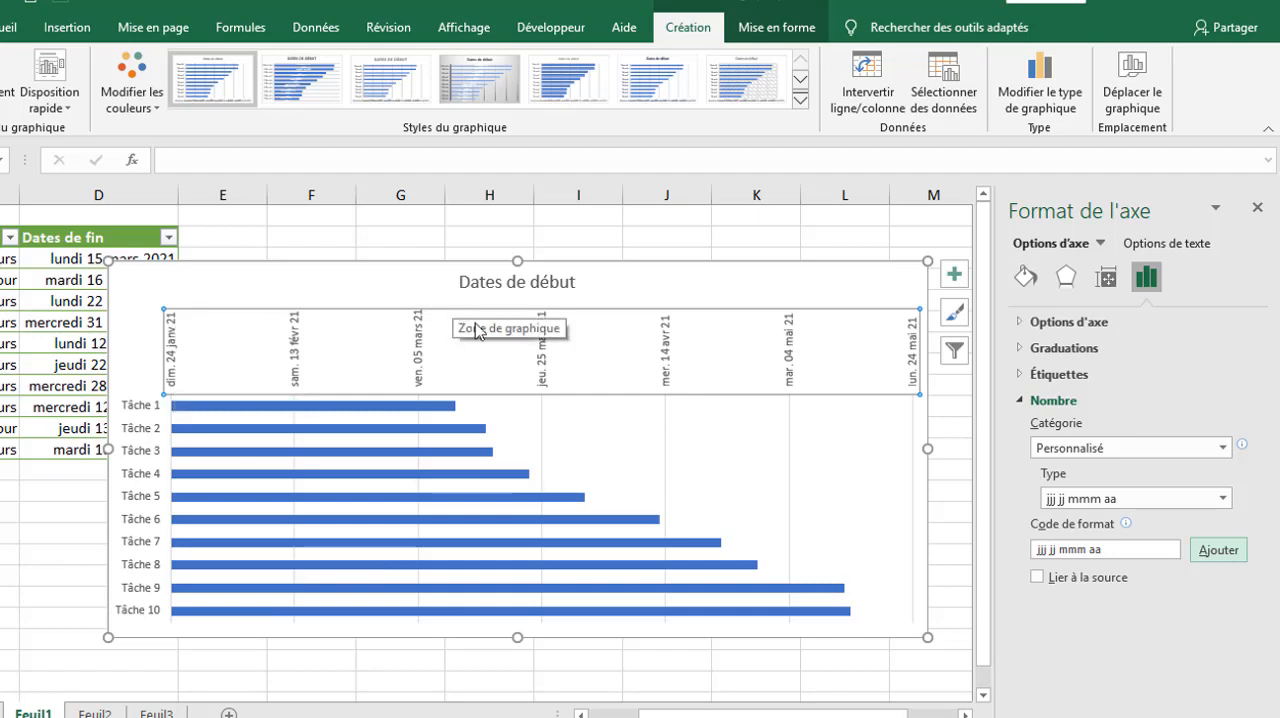
Step: Extend the plot area upward and delete the chart title Dates de début
click(519, 438)
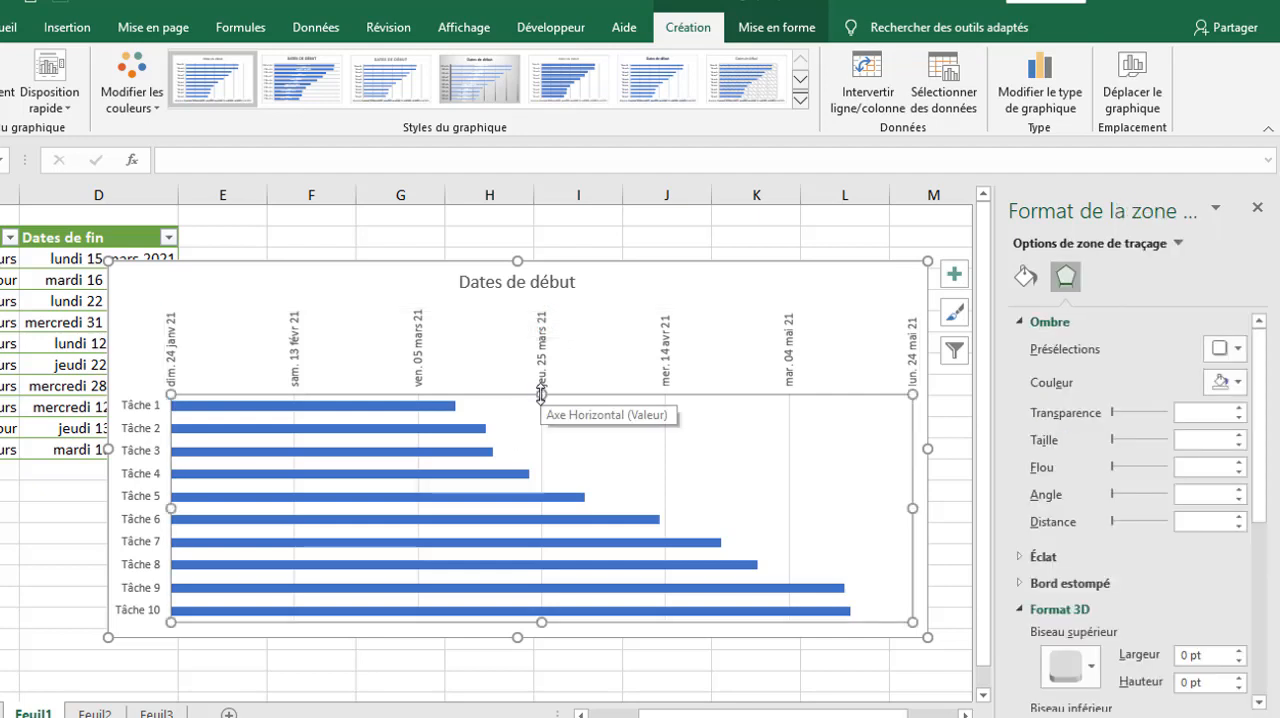
drag(540, 368, 538, 355)
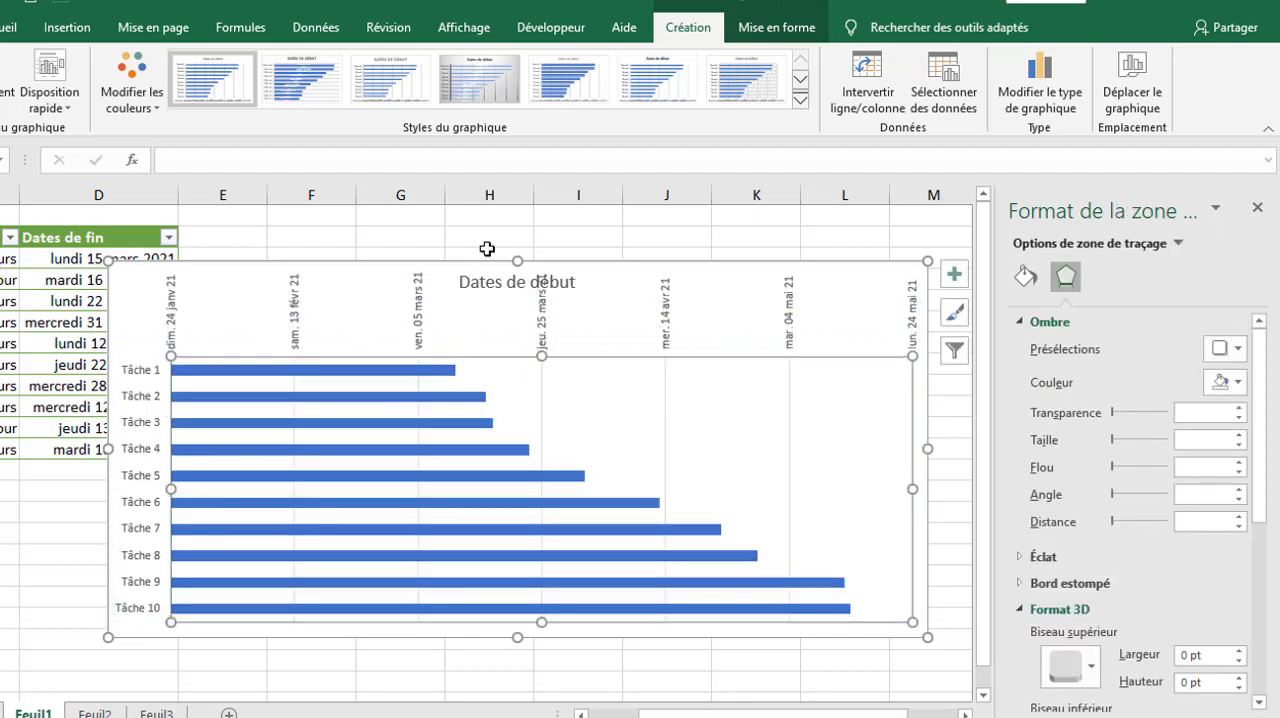
click(476, 282)
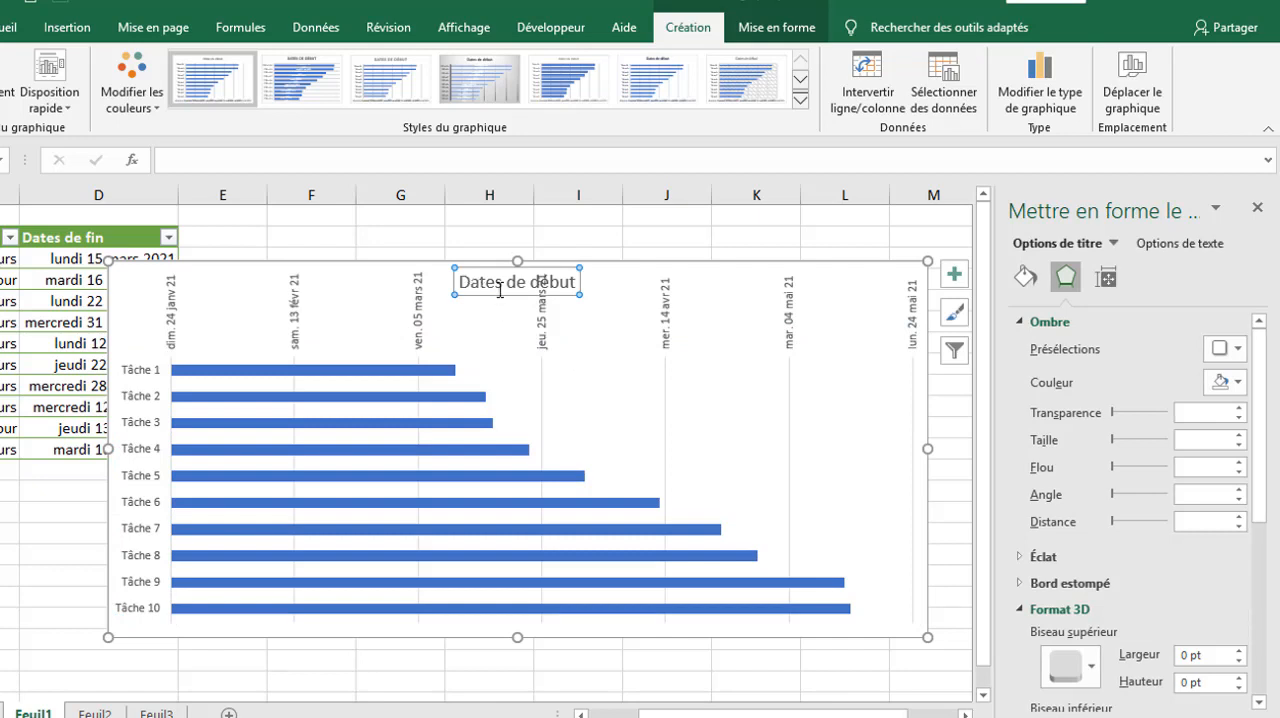
key(Delete)
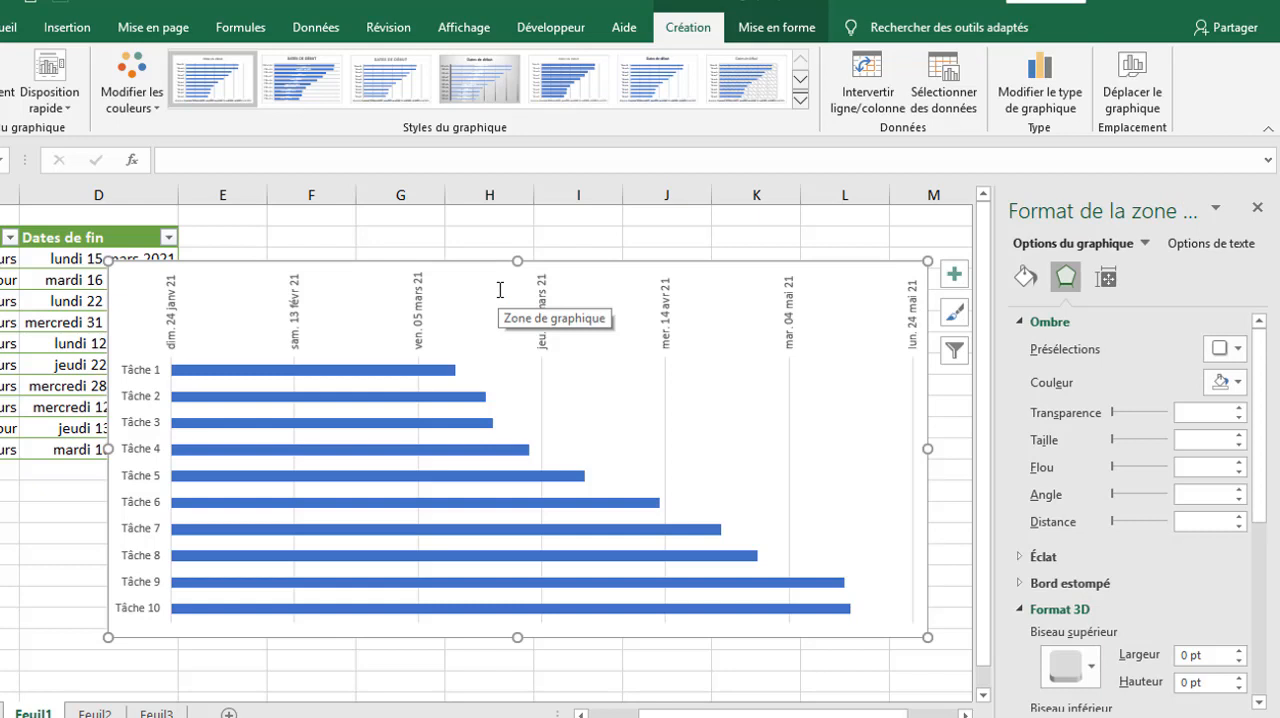
click(466, 383)
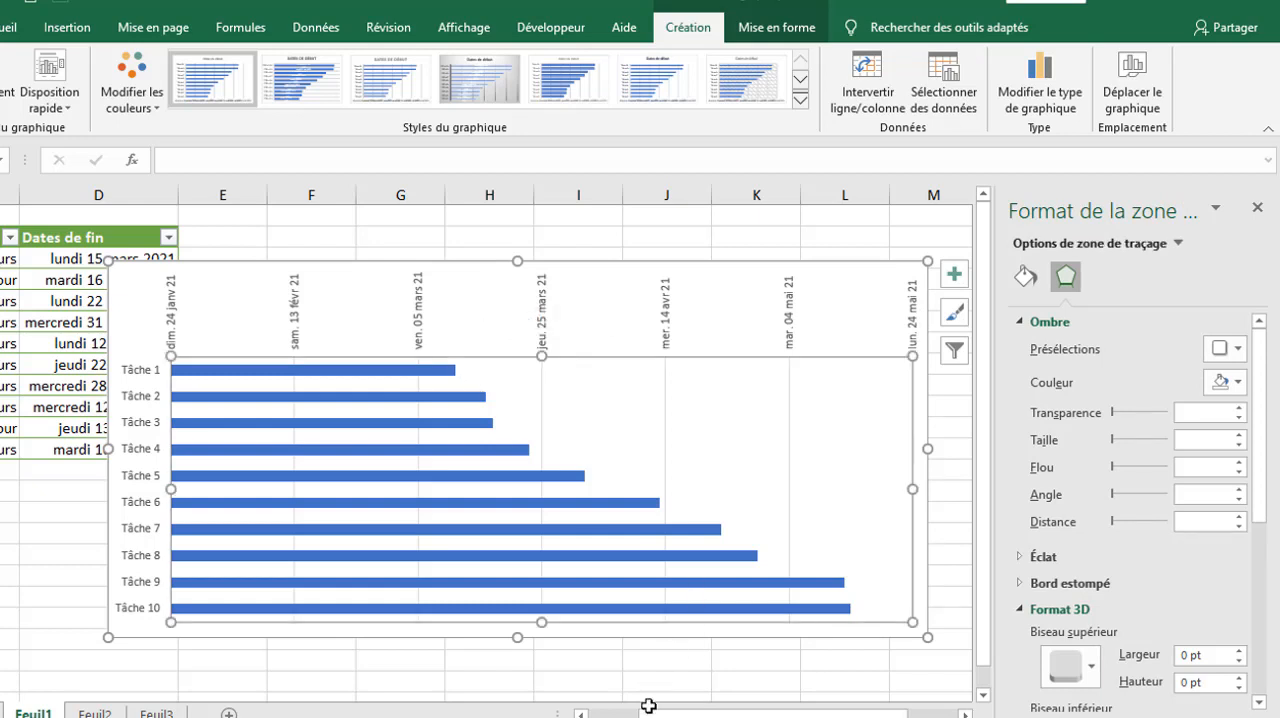
Step: Add a second data series to the chart, named from cell C2 (Durée) with values from C3:C12
mouse_move(651, 712)
mouse_down()
mouse_move(617, 715)
mouse_move(633, 715)
mouse_up()
drag(731, 716, 705, 716)
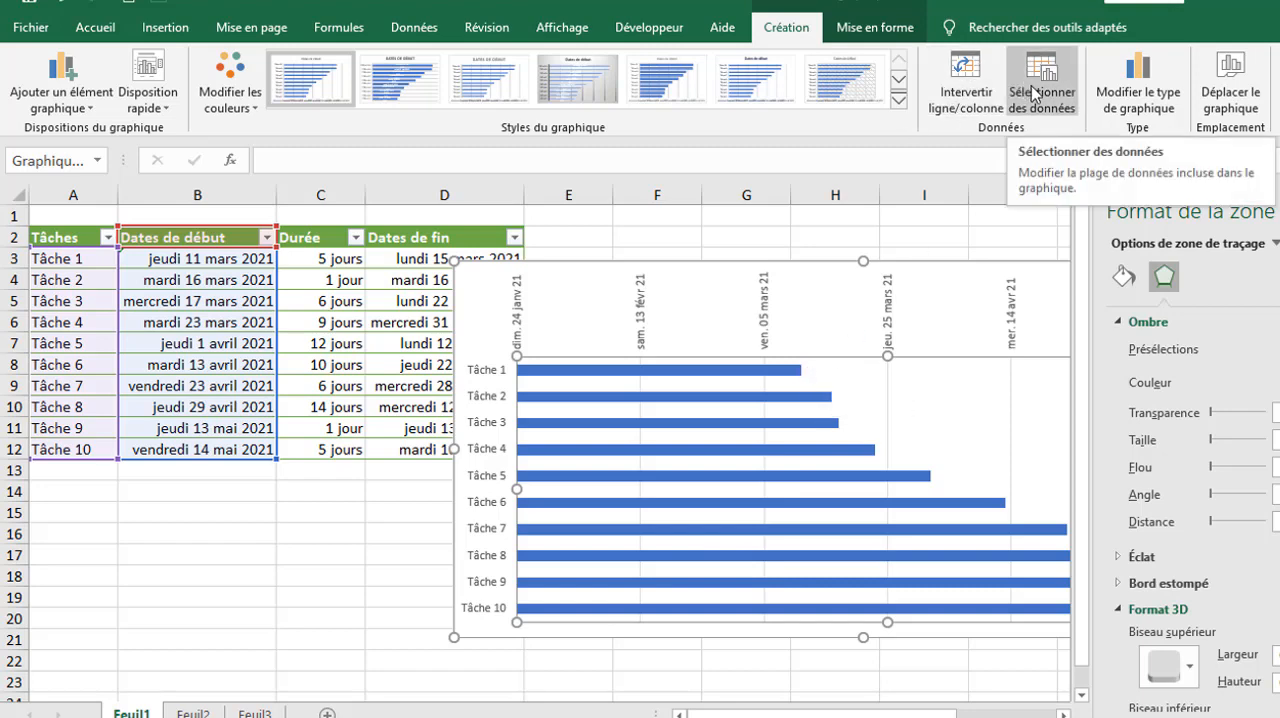
click(1279, 211)
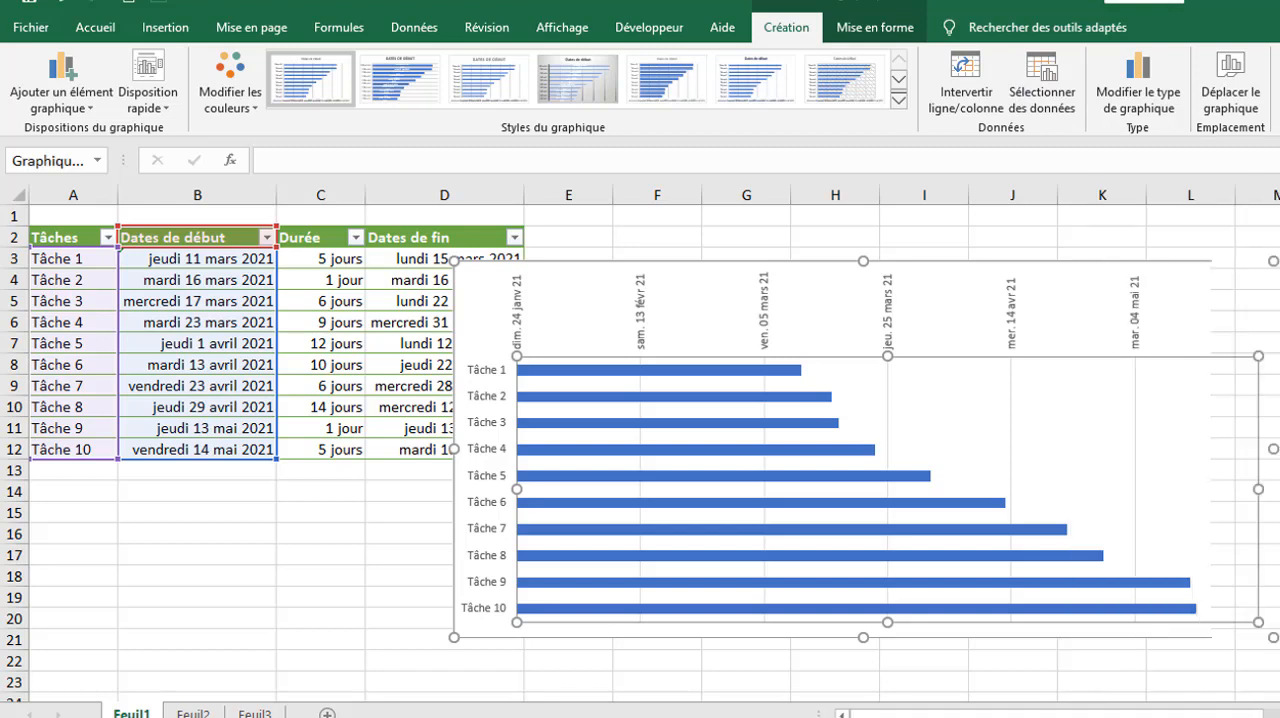
click(1042, 95)
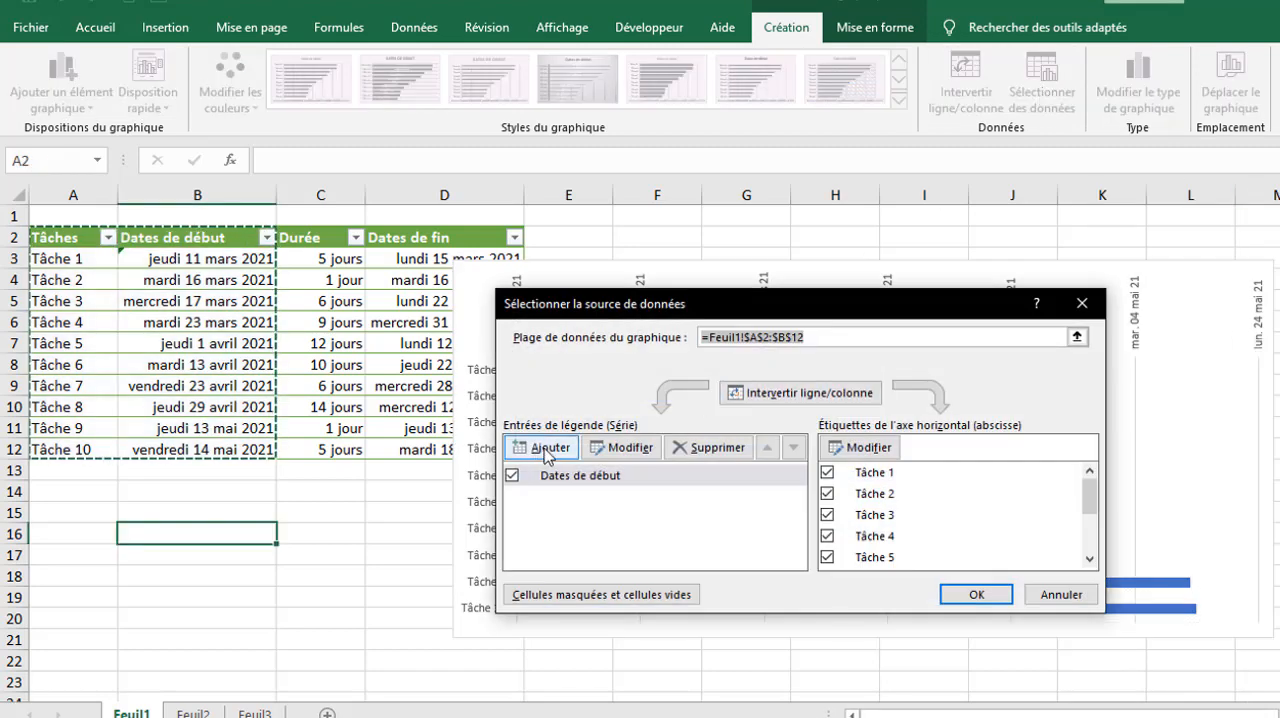
click(541, 449)
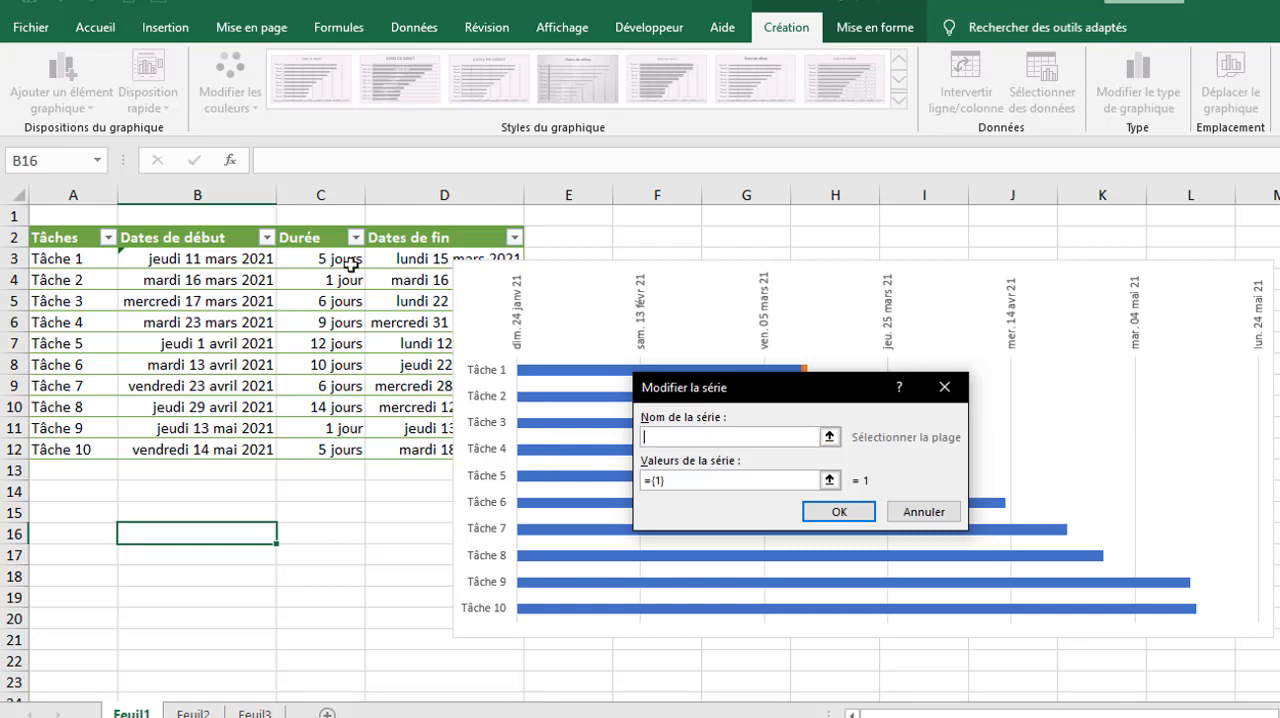
click(303, 237)
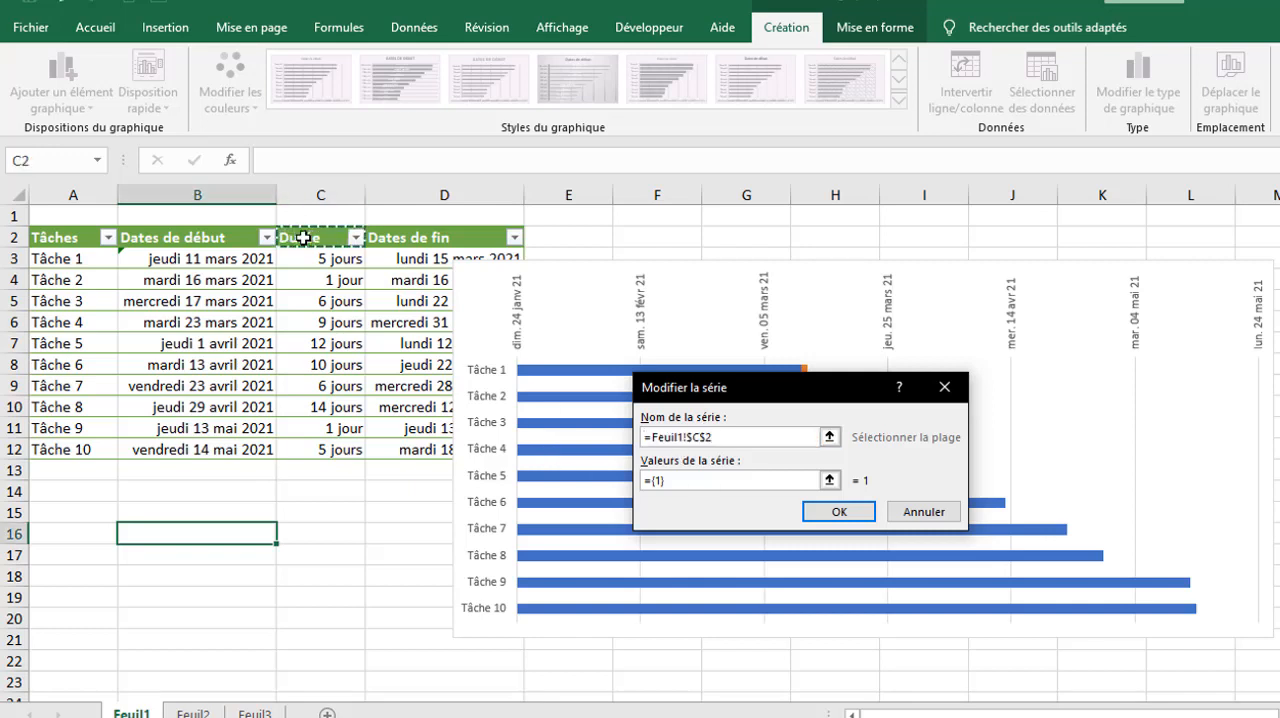
click(675, 480)
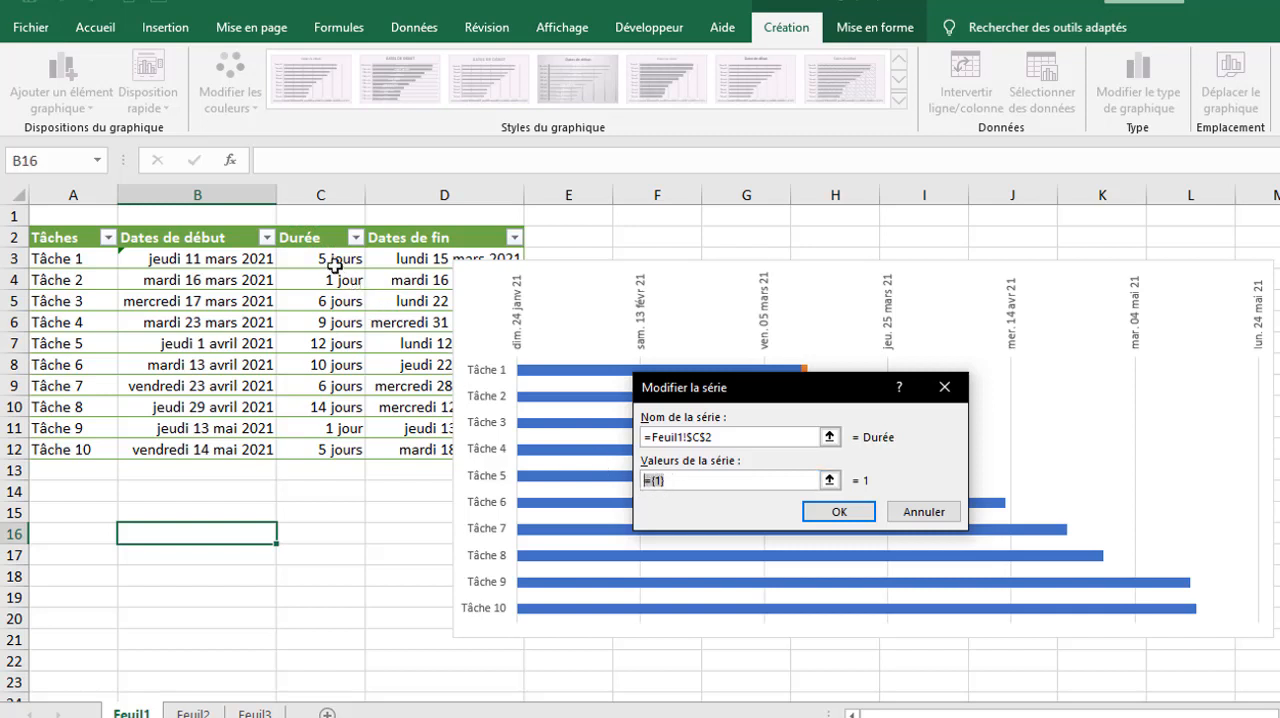
drag(330, 262, 329, 451)
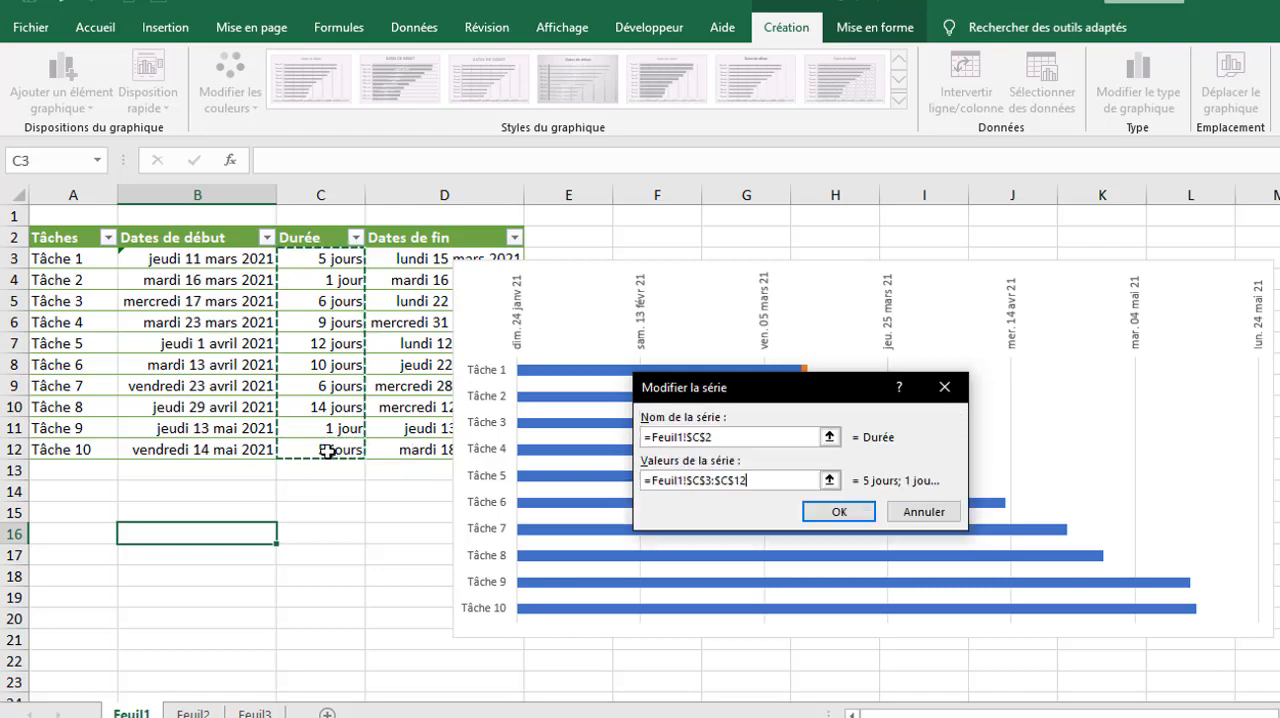
click(835, 512)
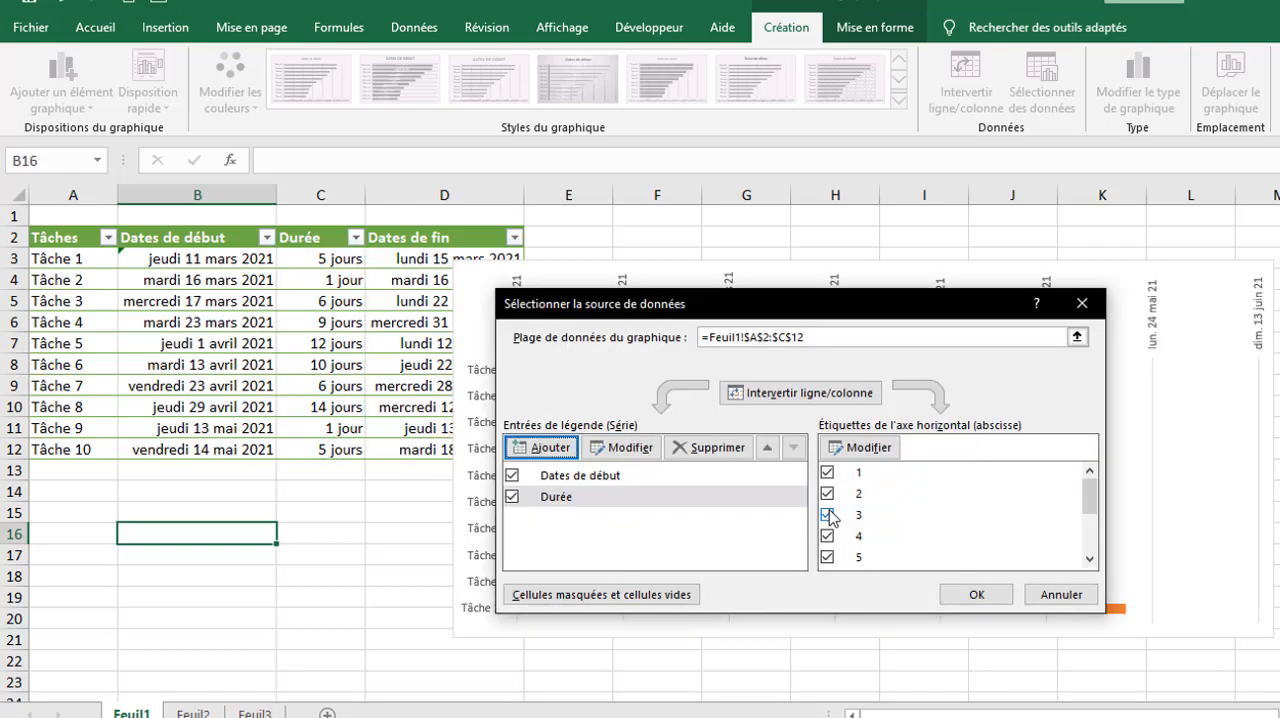
click(973, 594)
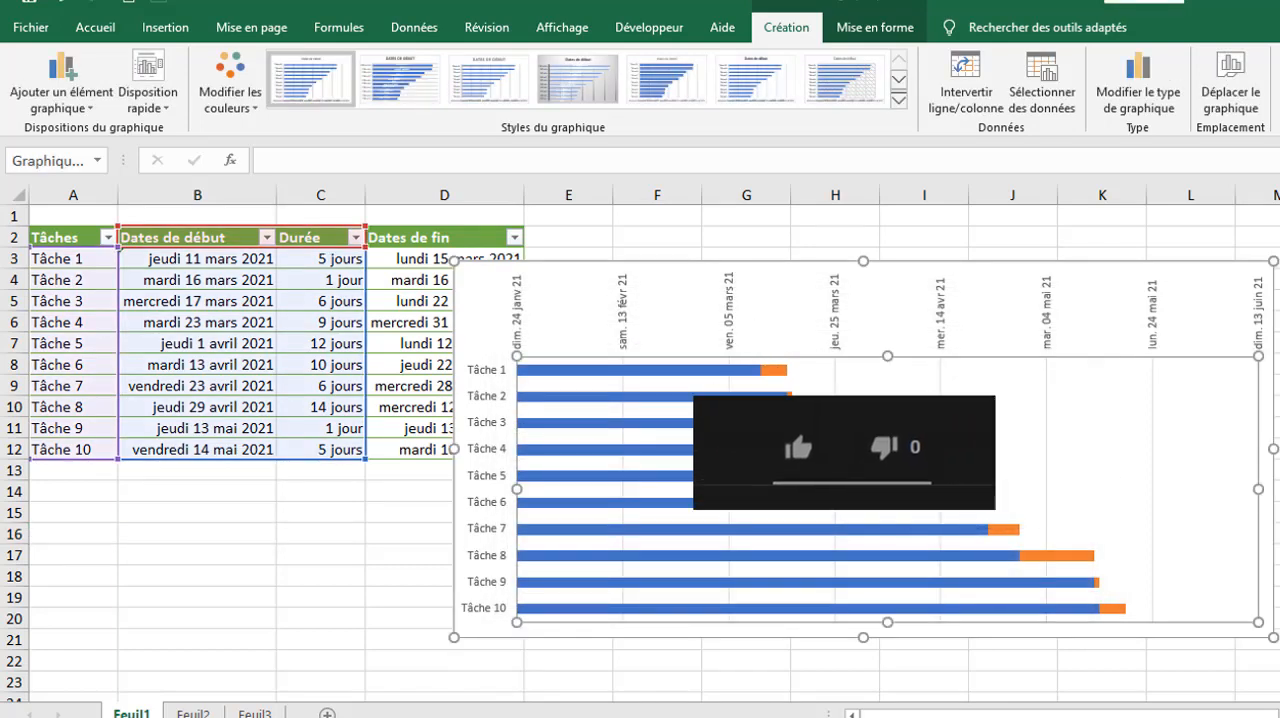
Step: Remove the fill and outline from the Dates de début bars (Aucun remplissage, Sans contour)
click(630, 372)
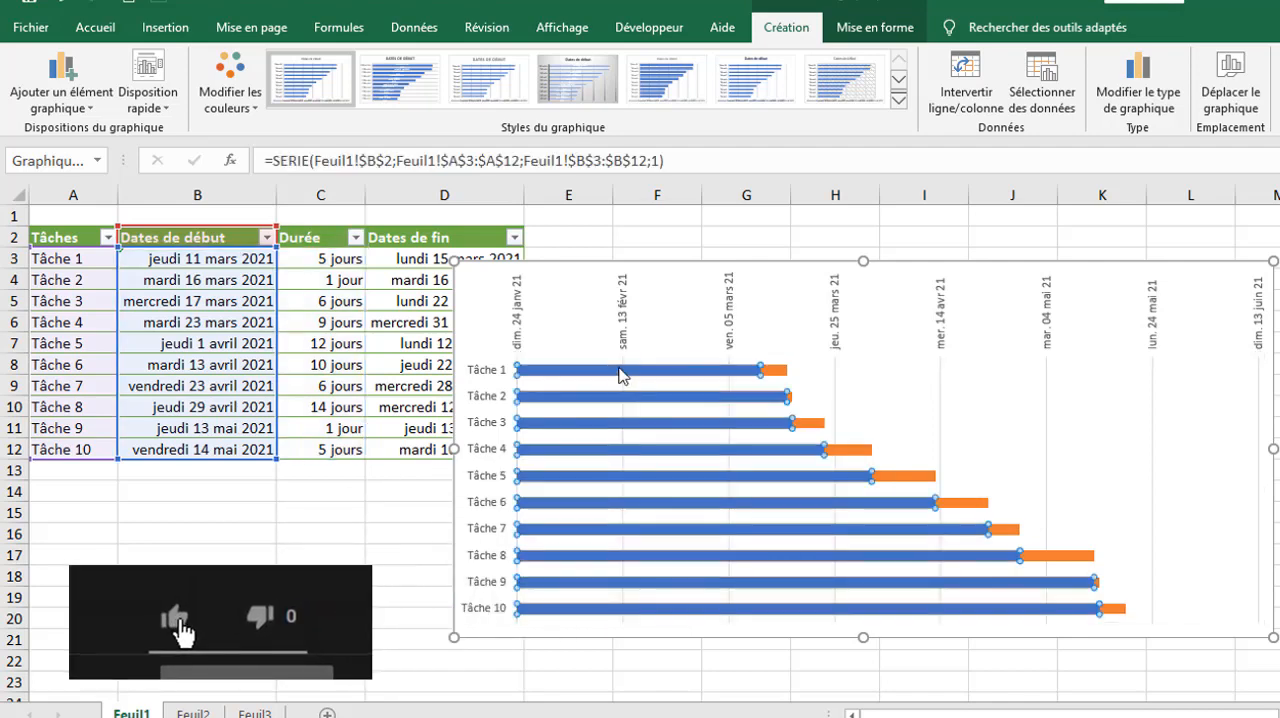
right_click(619, 373)
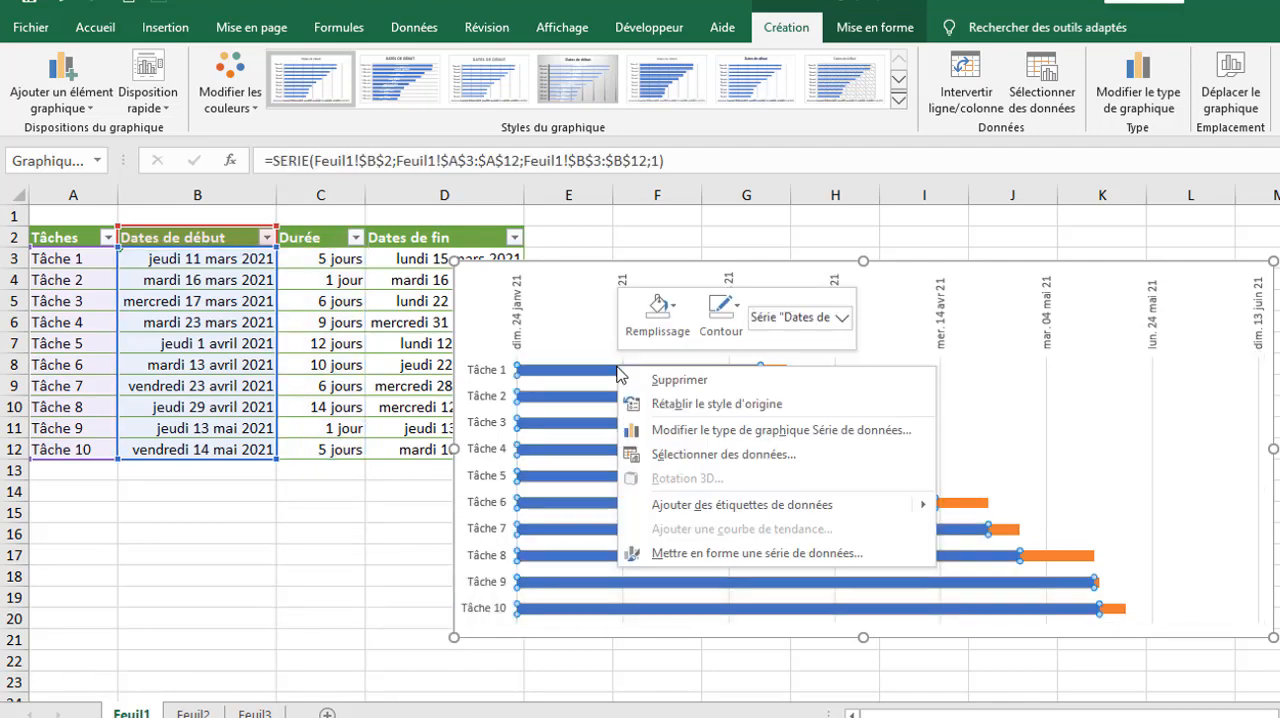
click(677, 324)
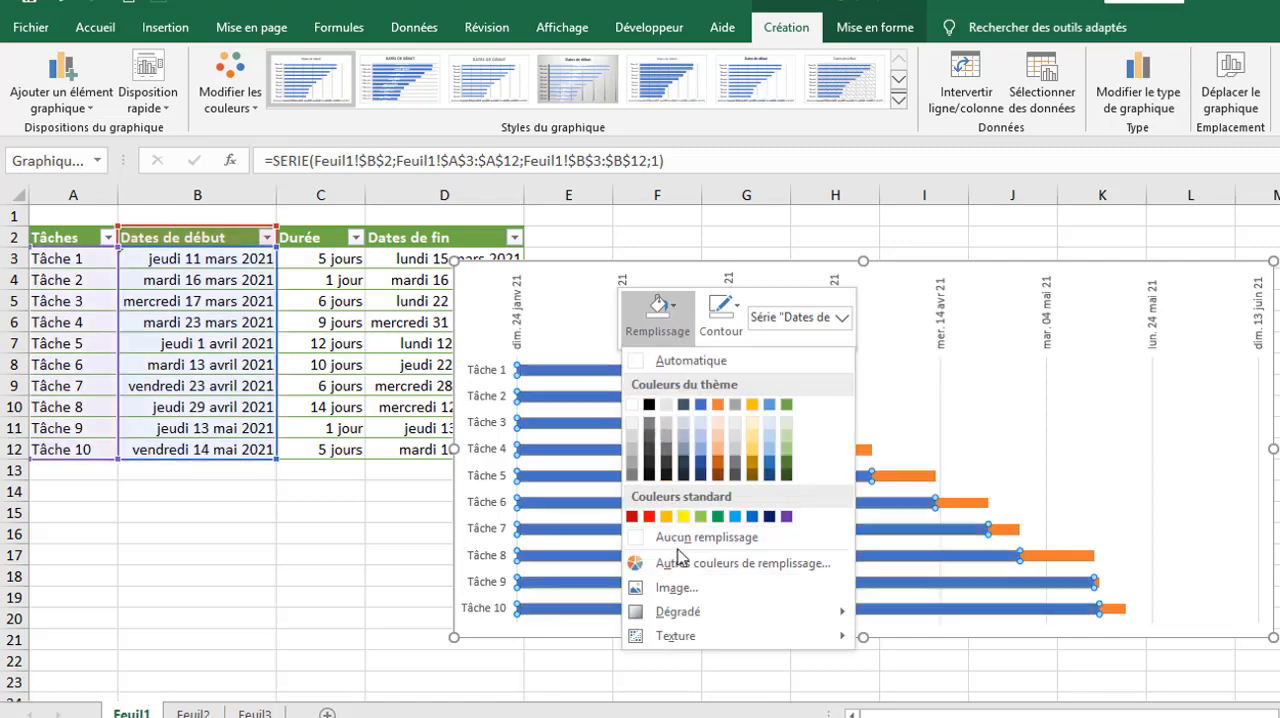
click(686, 540)
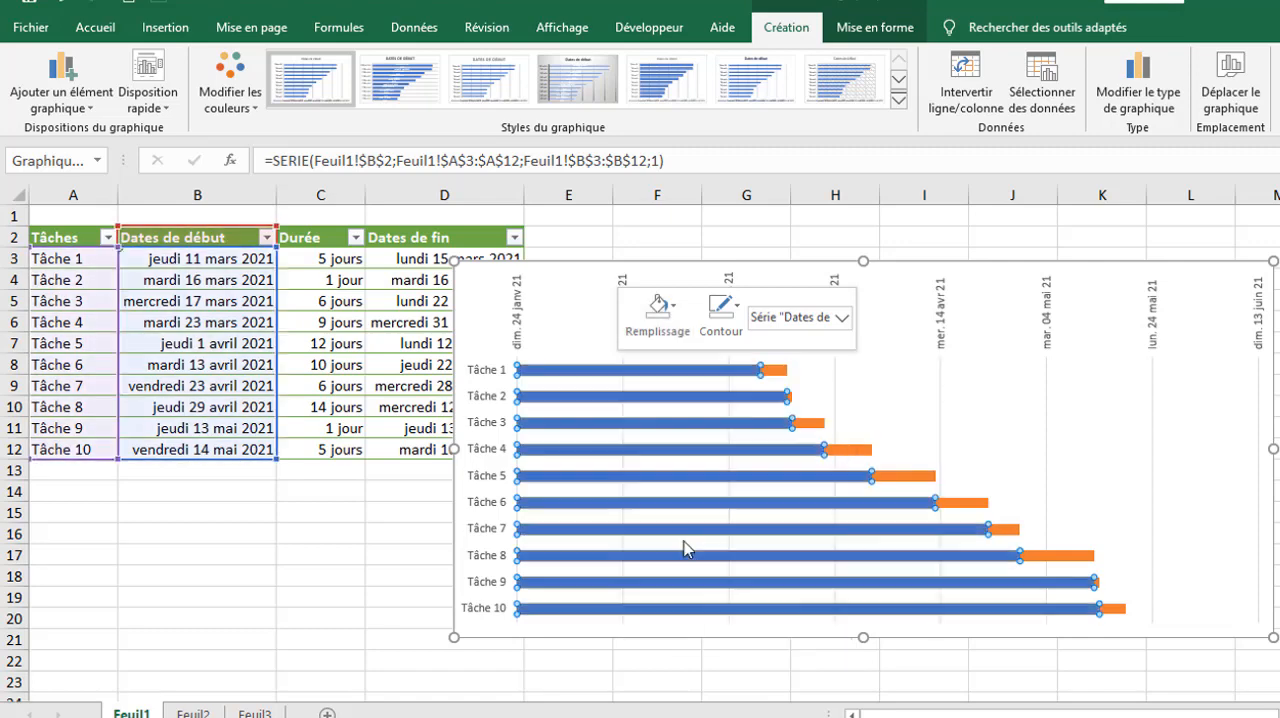
click(726, 330)
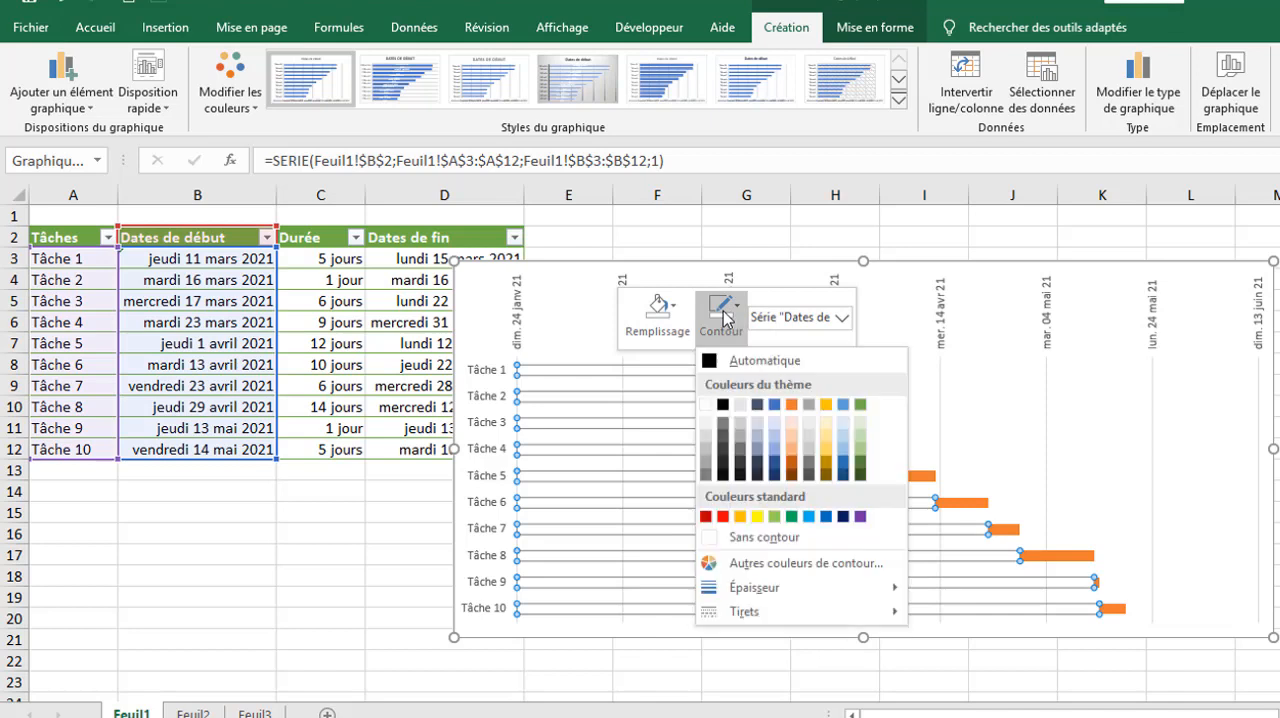
click(755, 540)
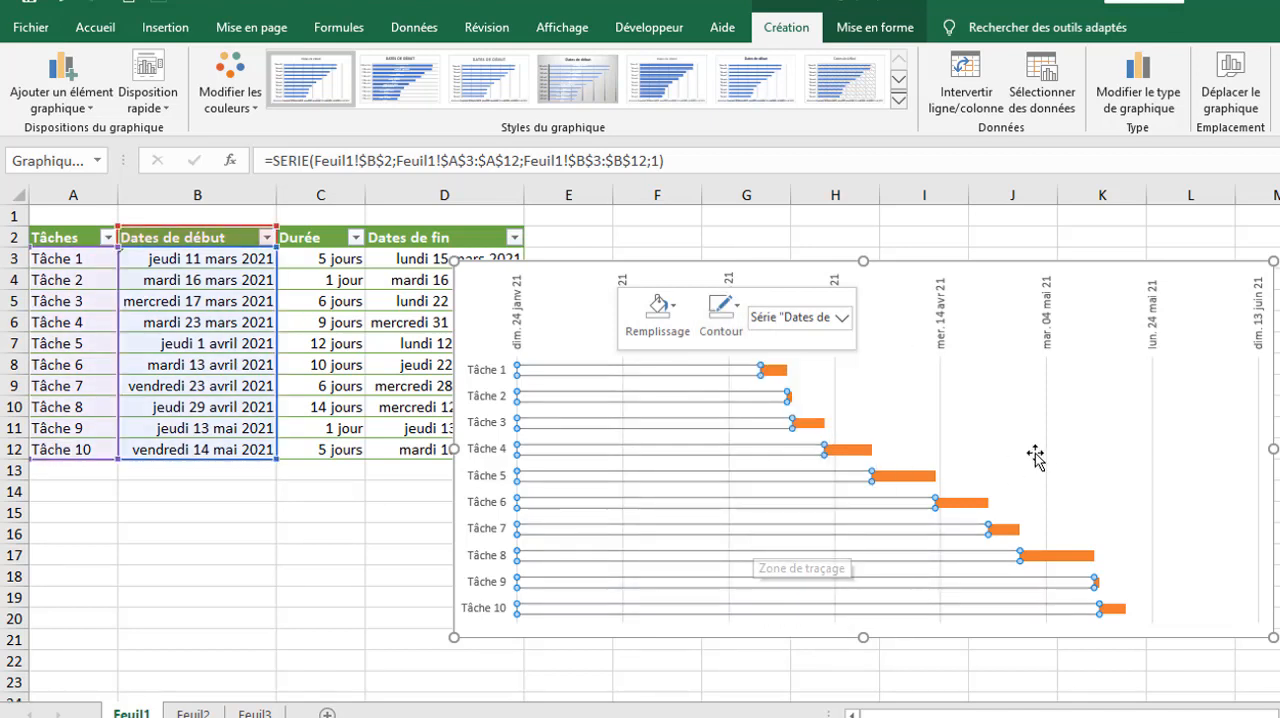
click(1069, 400)
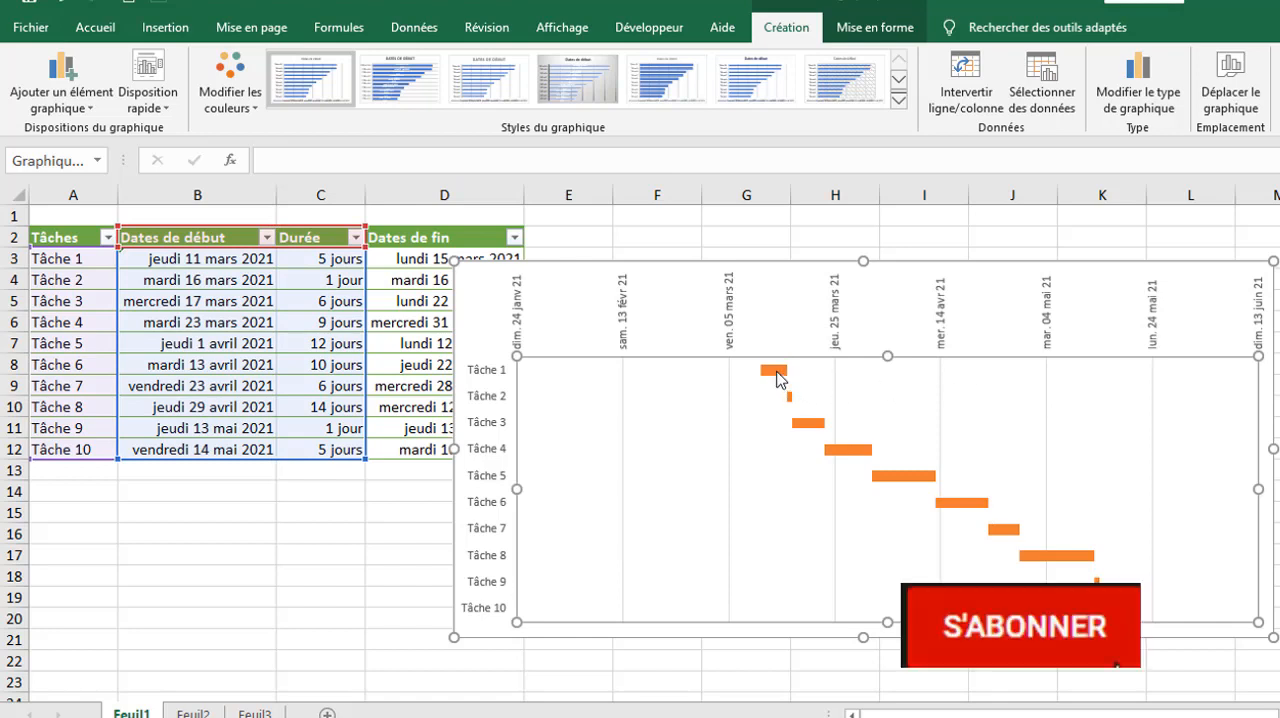
Step: Set the gap width (Largeur de l'intervalle) of the Durée series to 0 %
double_click(921, 461)
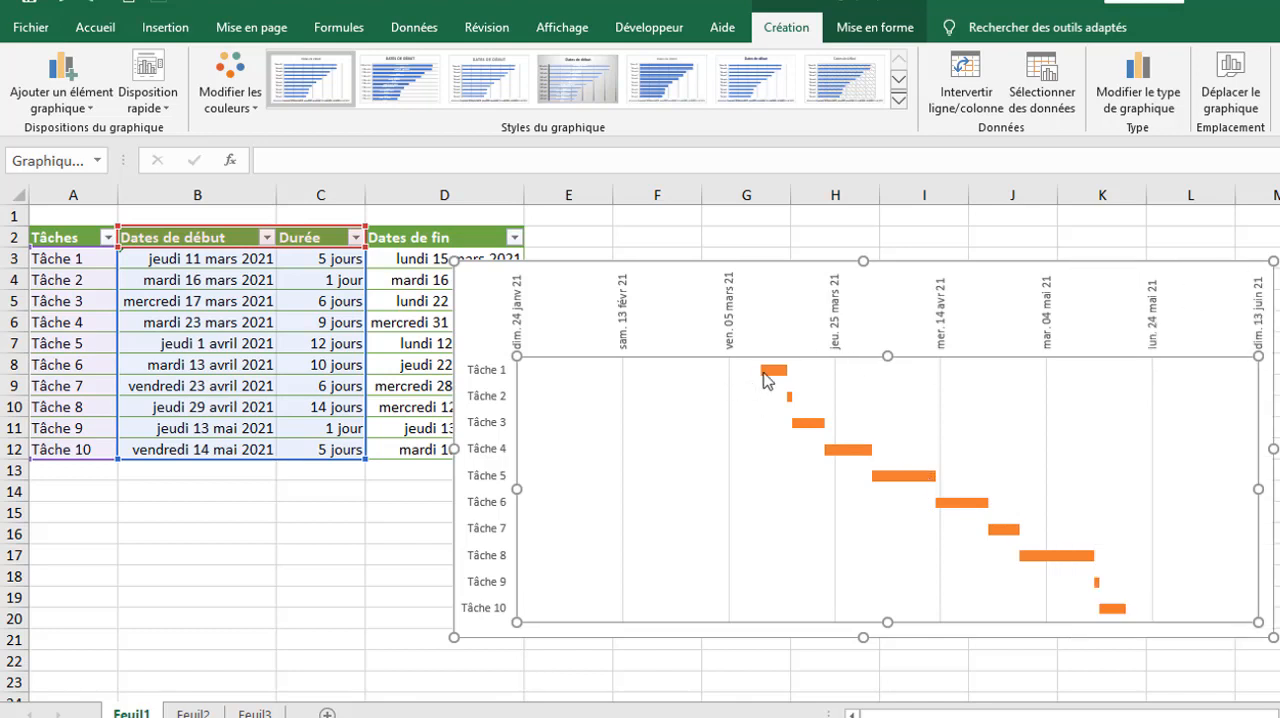
click(767, 378)
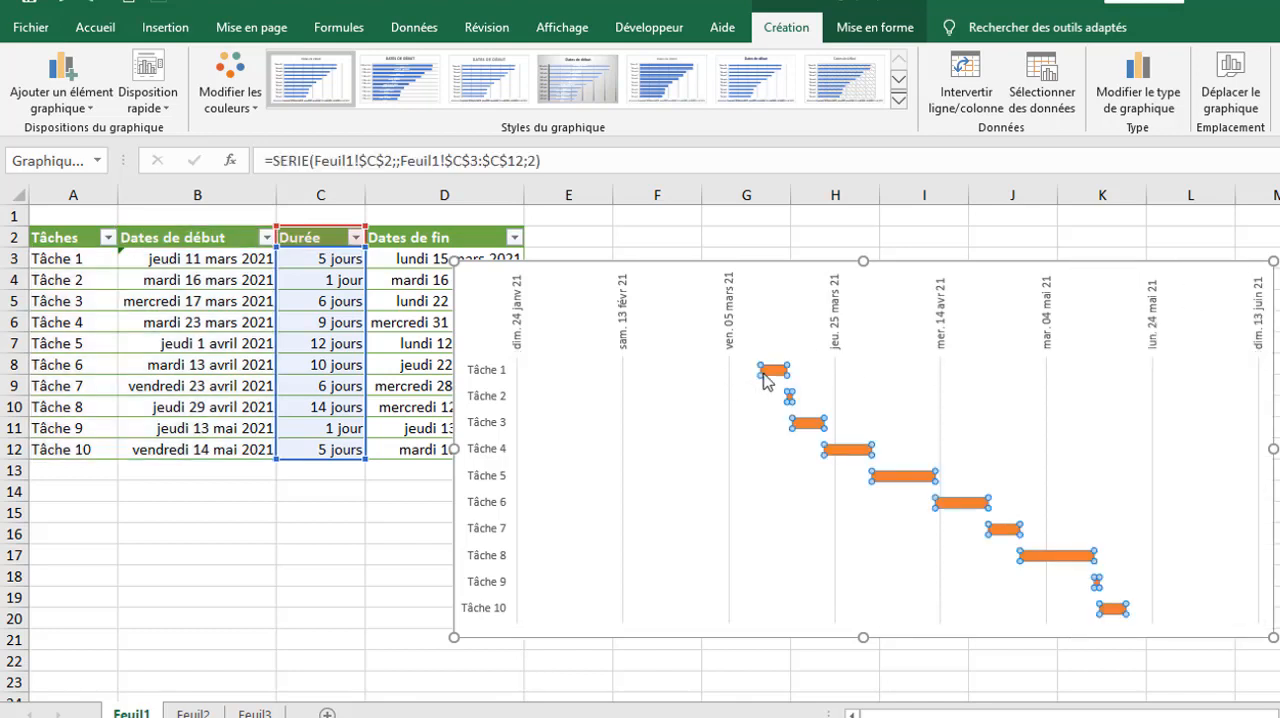
right_click(773, 374)
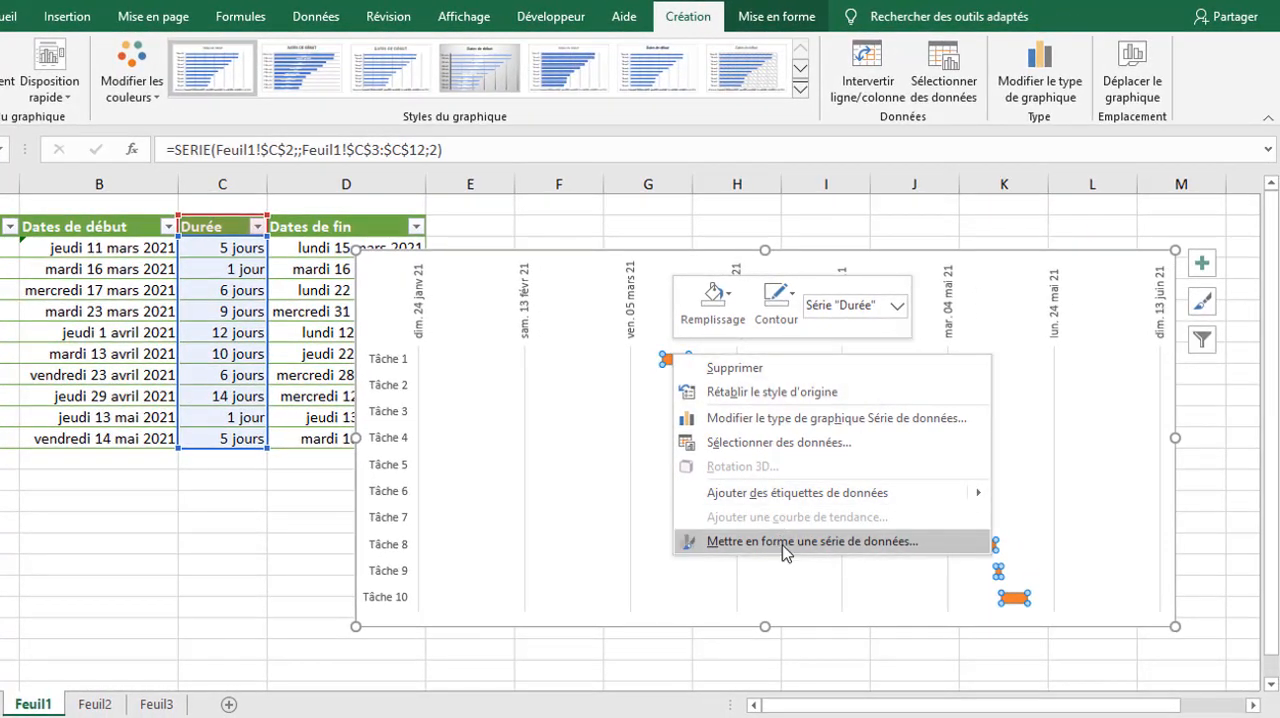
click(784, 545)
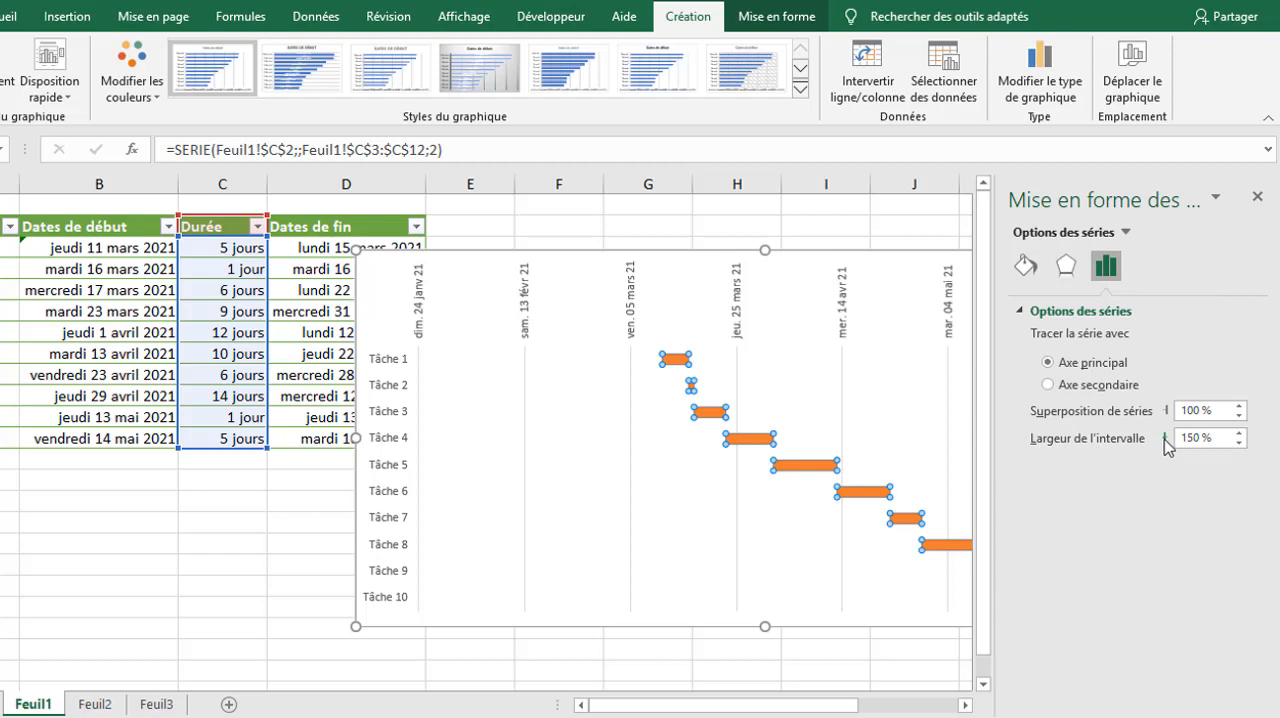
drag(1164, 439, 1159, 439)
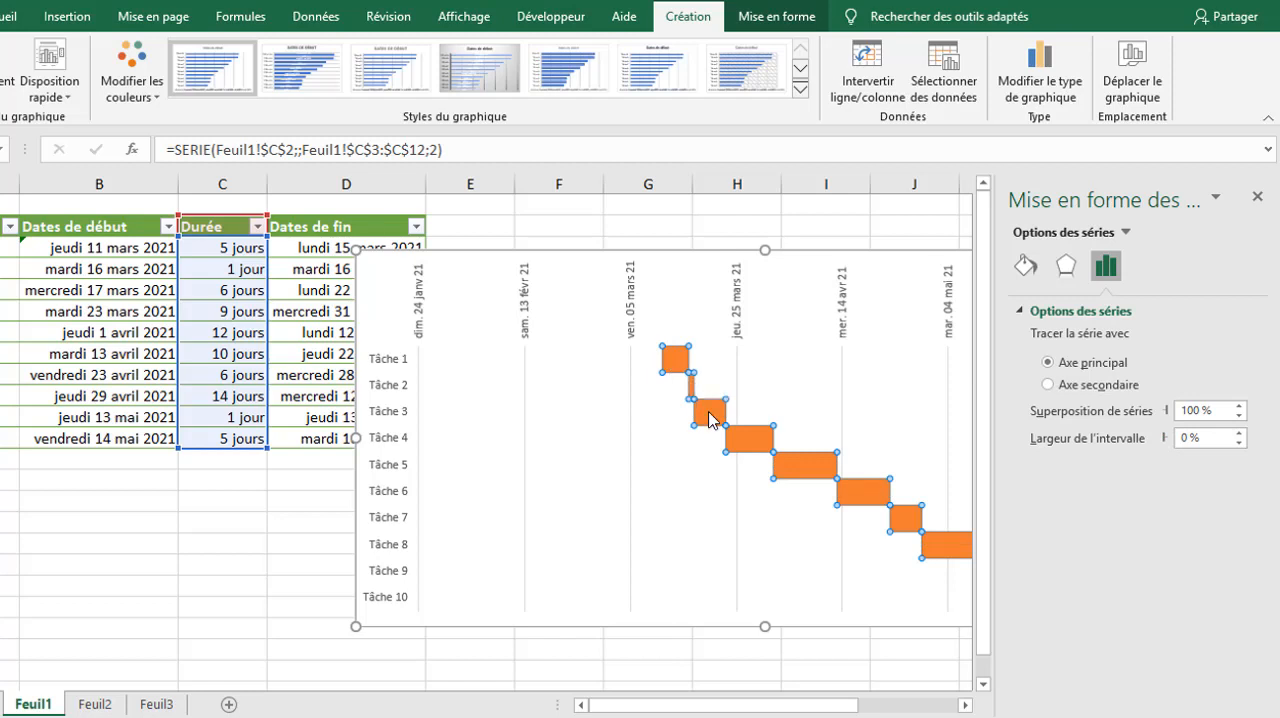
mouse_move(713, 418)
click(786, 372)
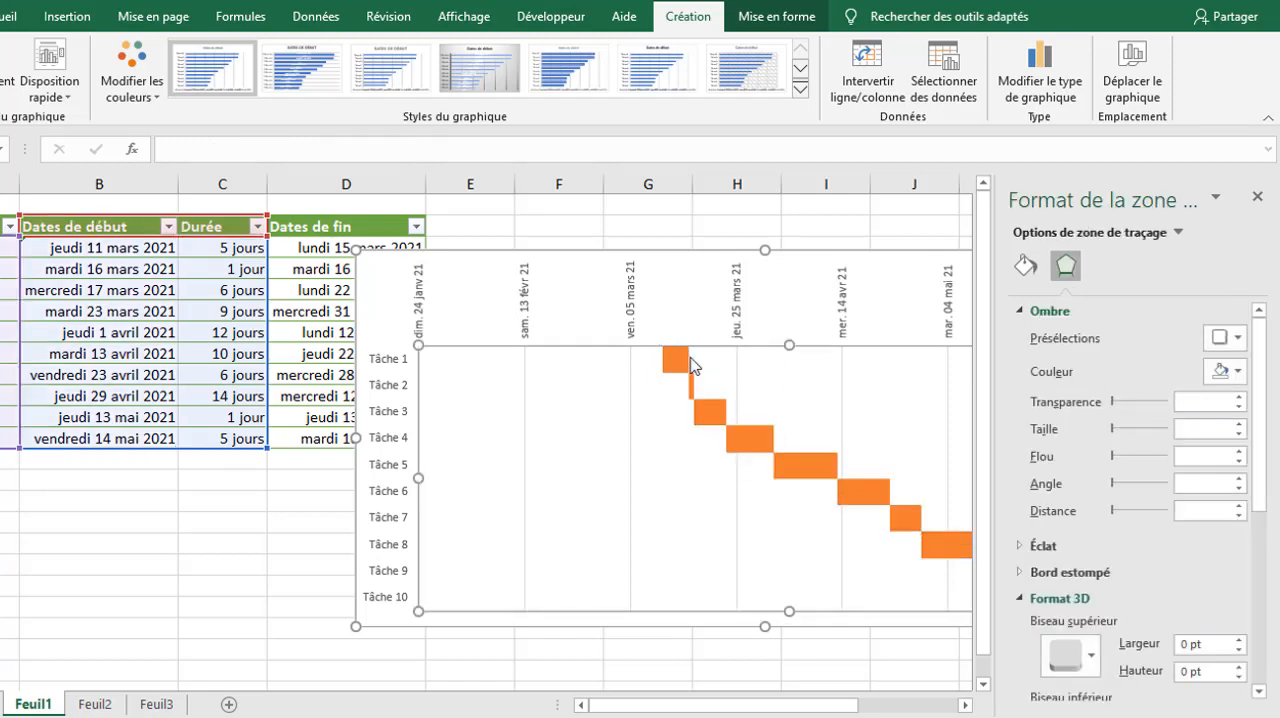
Step: Close the formatting pane and add data labels to the Durée bars
click(679, 362)
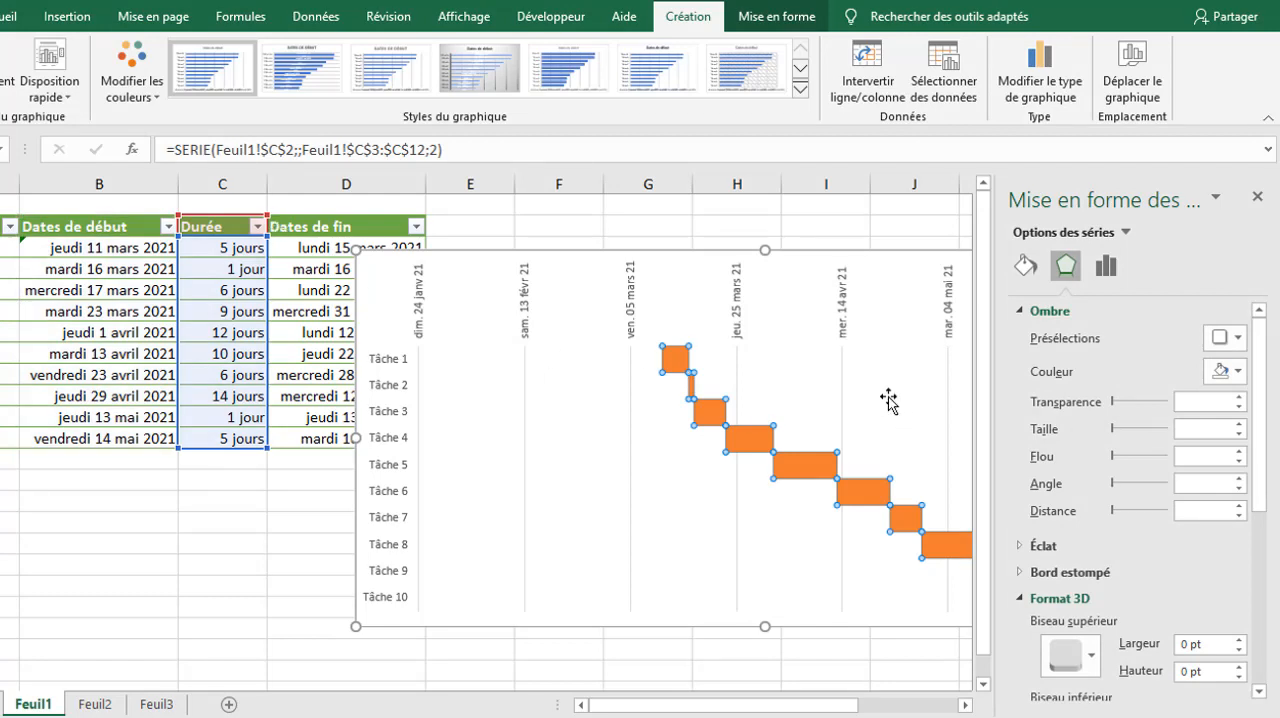
mouse_move(677, 361)
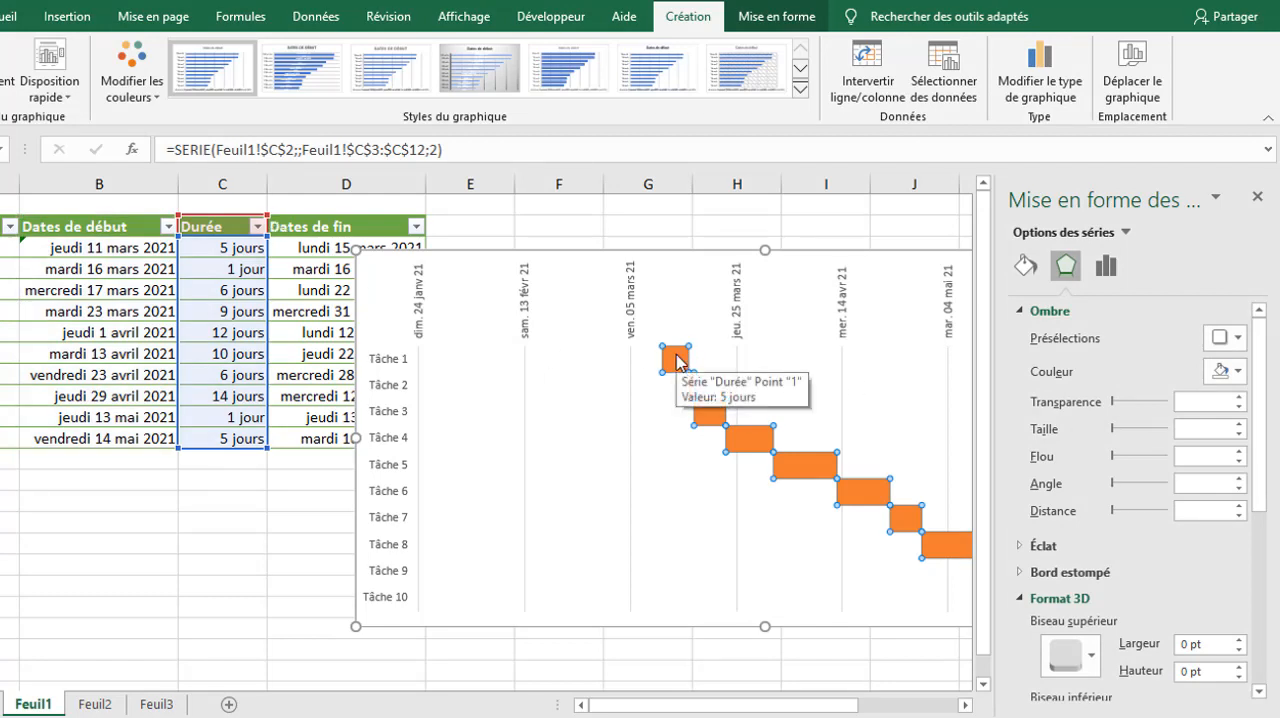
click(1257, 197)
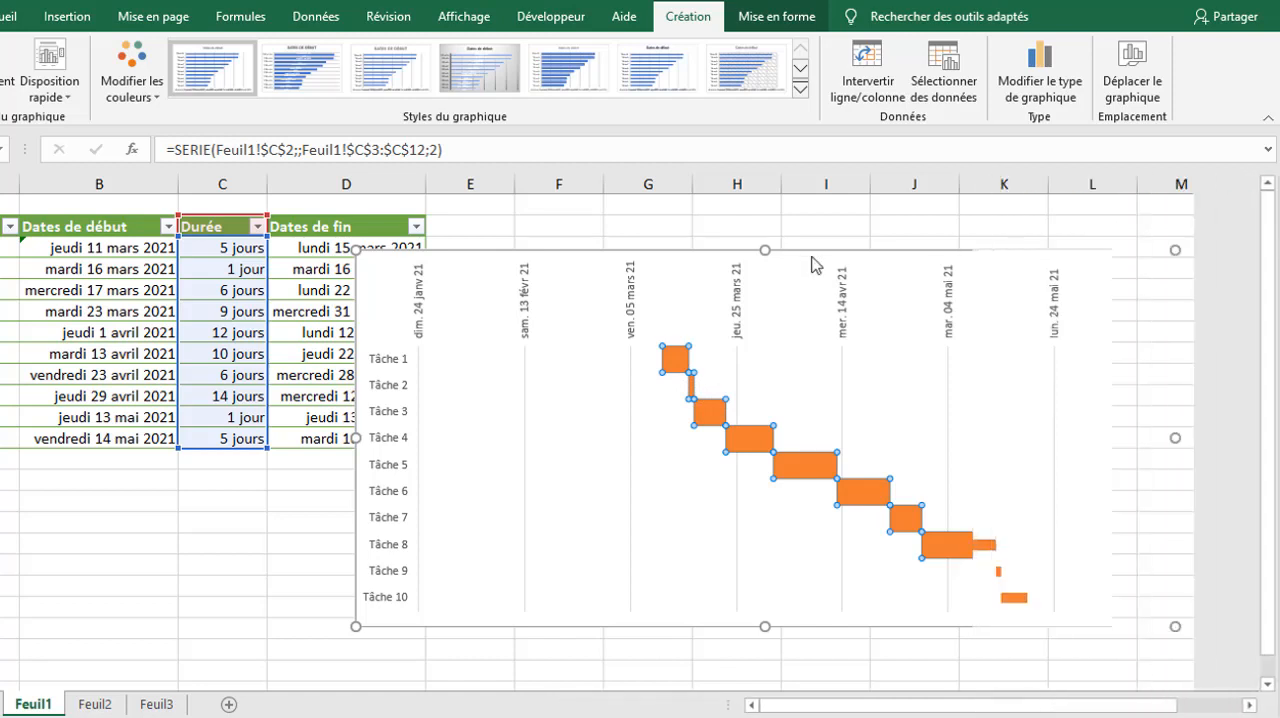
right_click(675, 362)
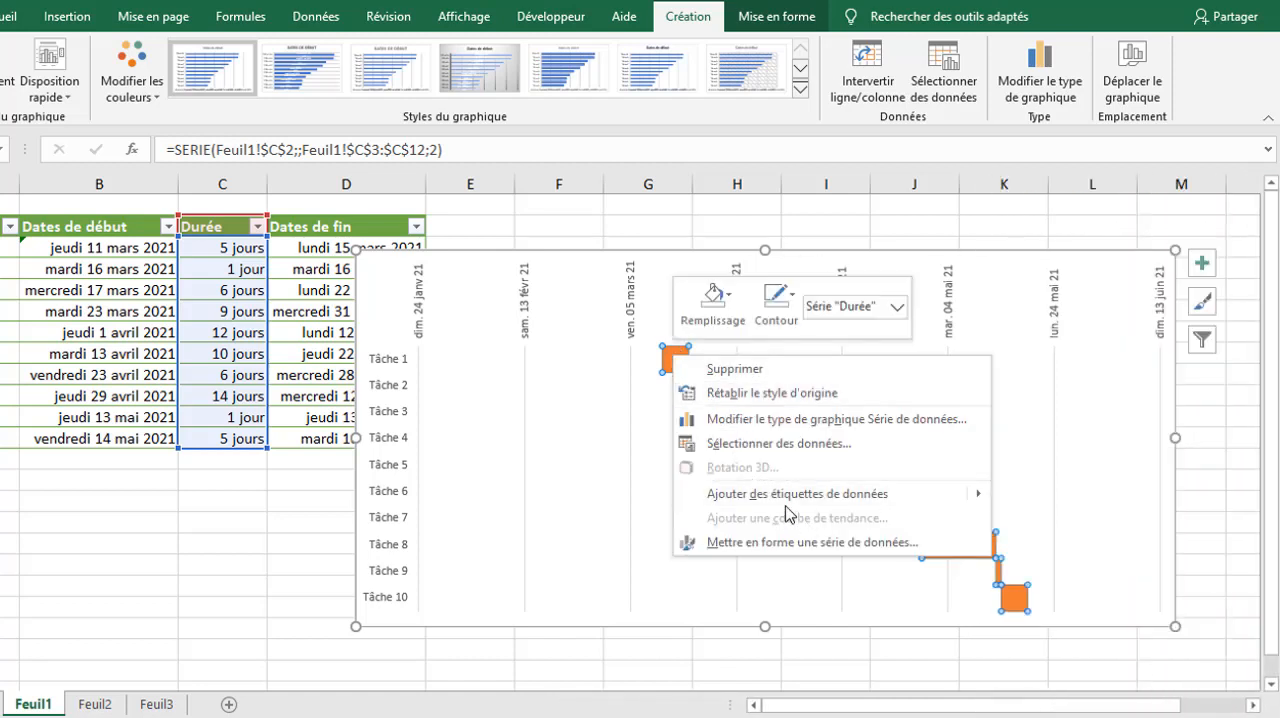
mouse_move(980, 500)
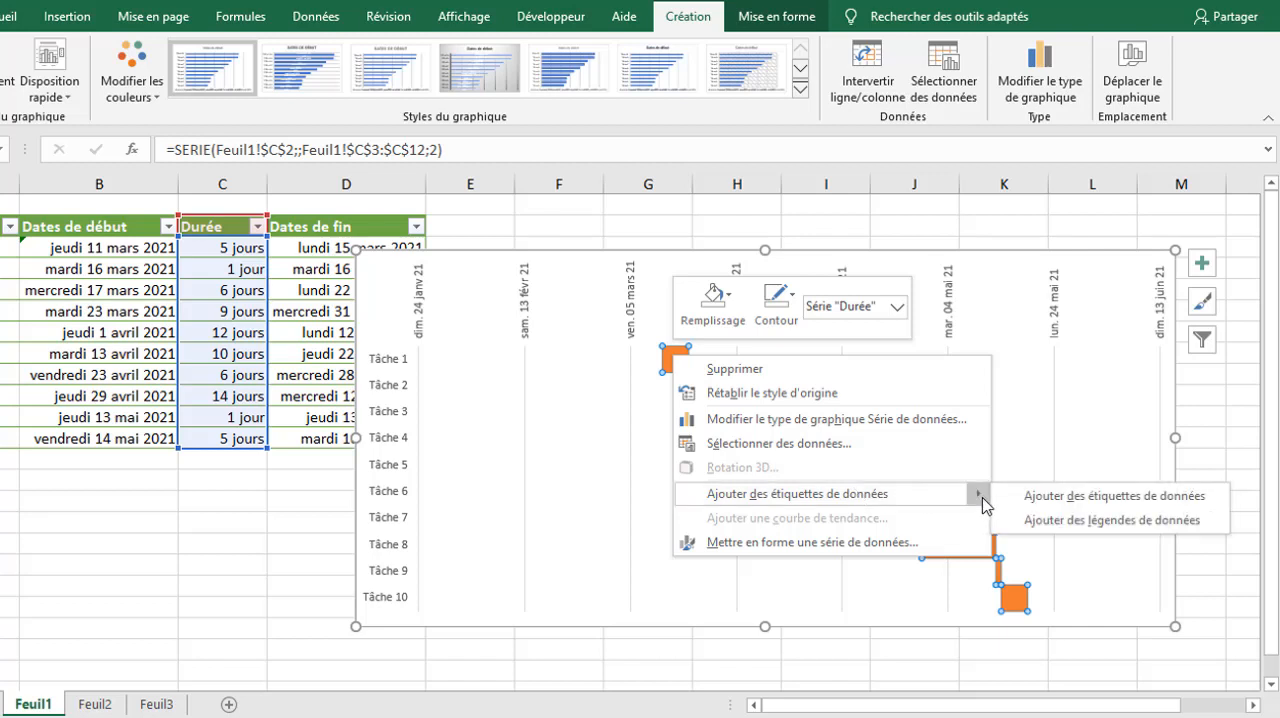
click(1087, 500)
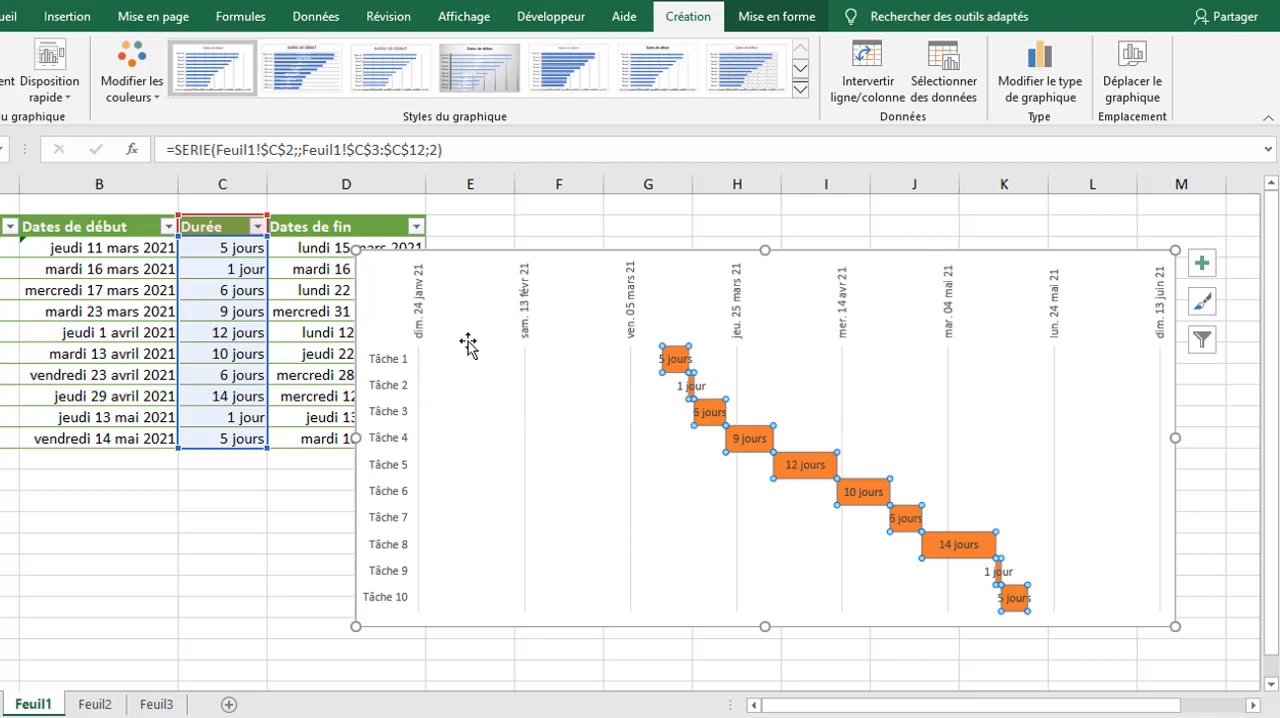
click(552, 302)
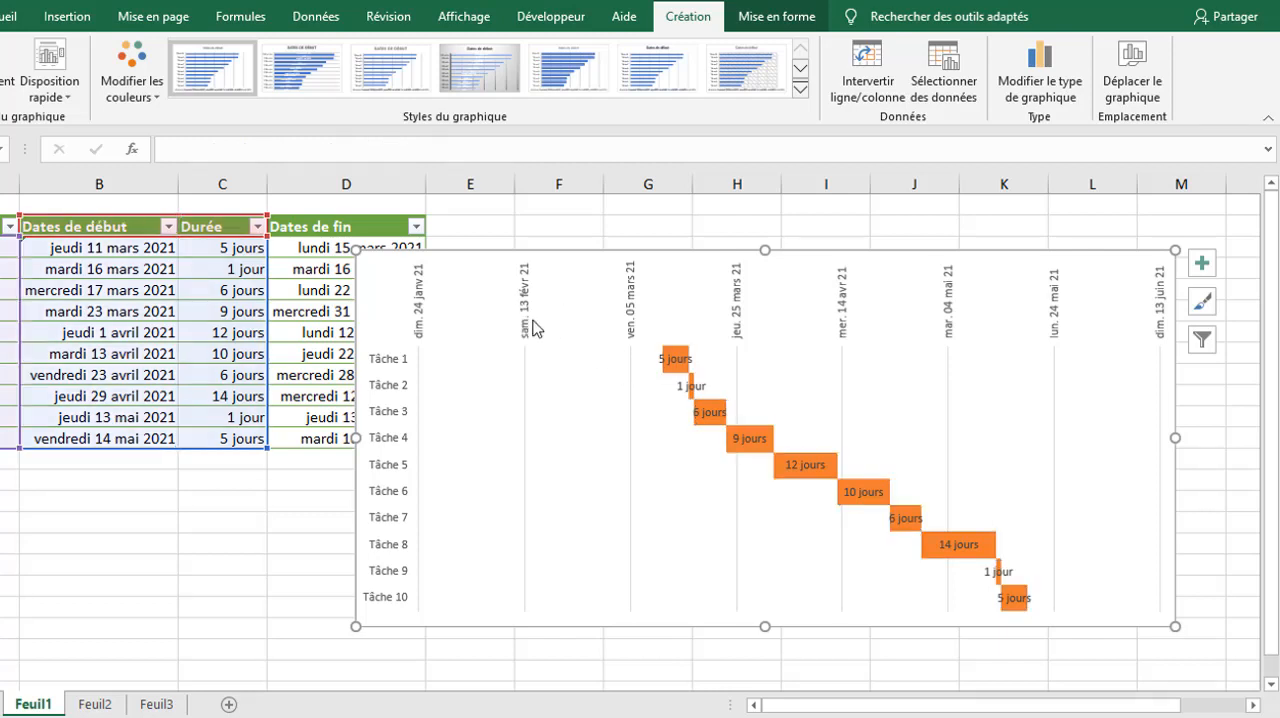
Step: Set the date axis minimum to 11 mars 2021 (44266,0)
click(537, 328)
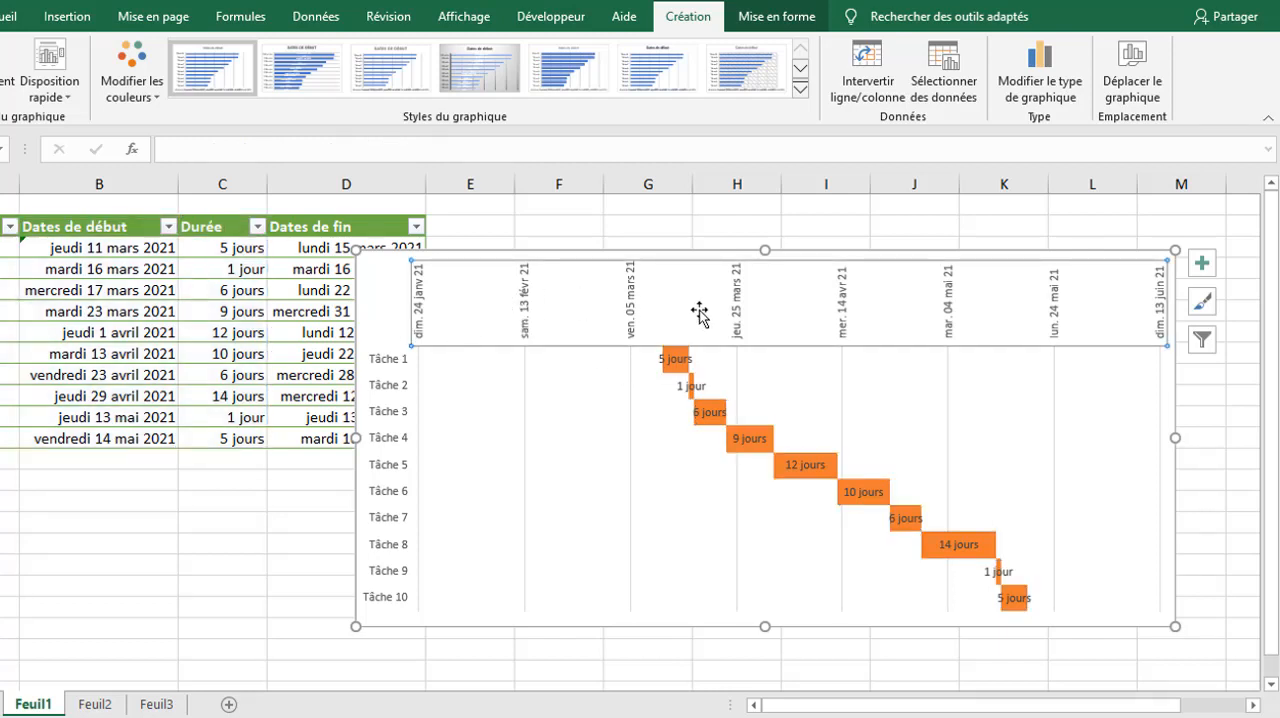
right_click(429, 323)
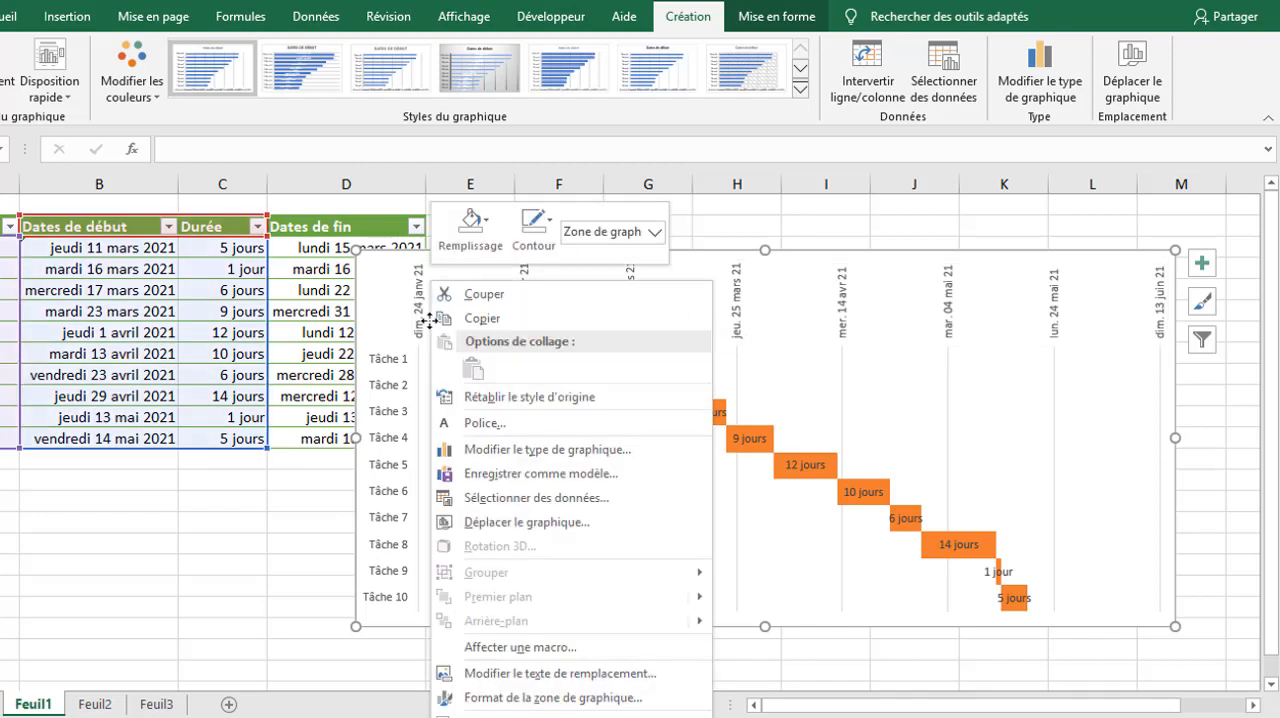
click(537, 697)
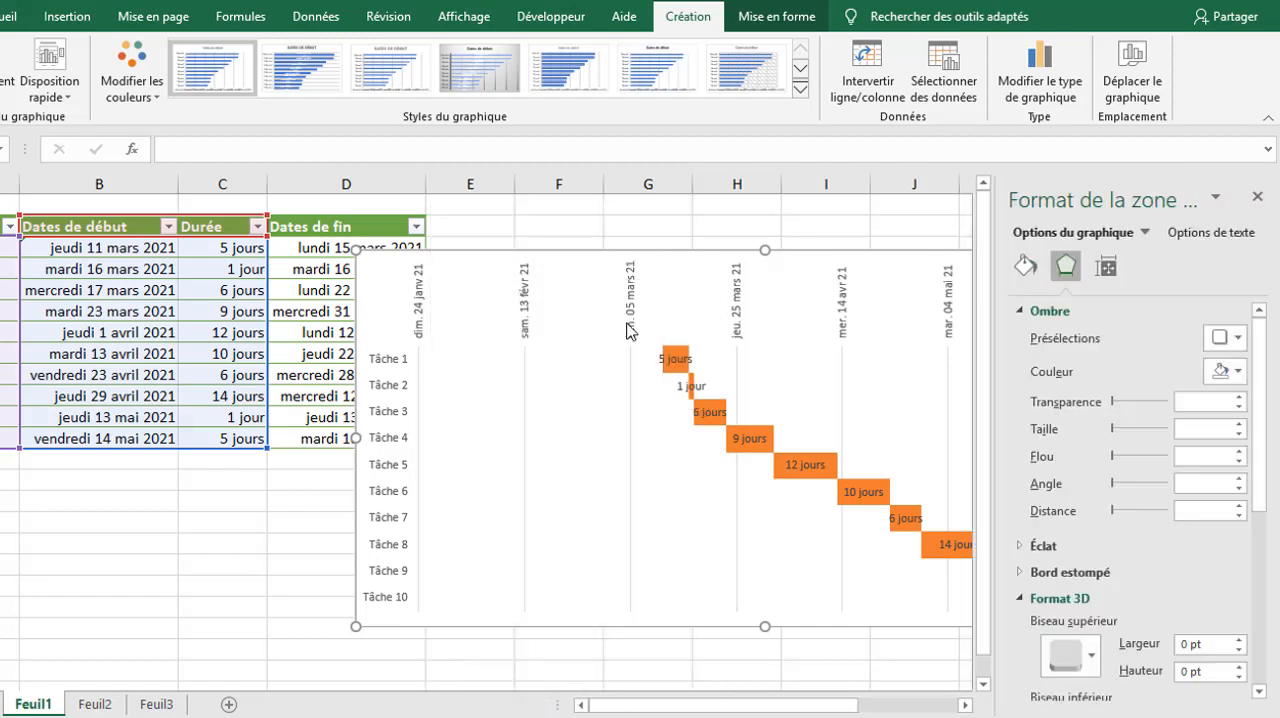
click(629, 332)
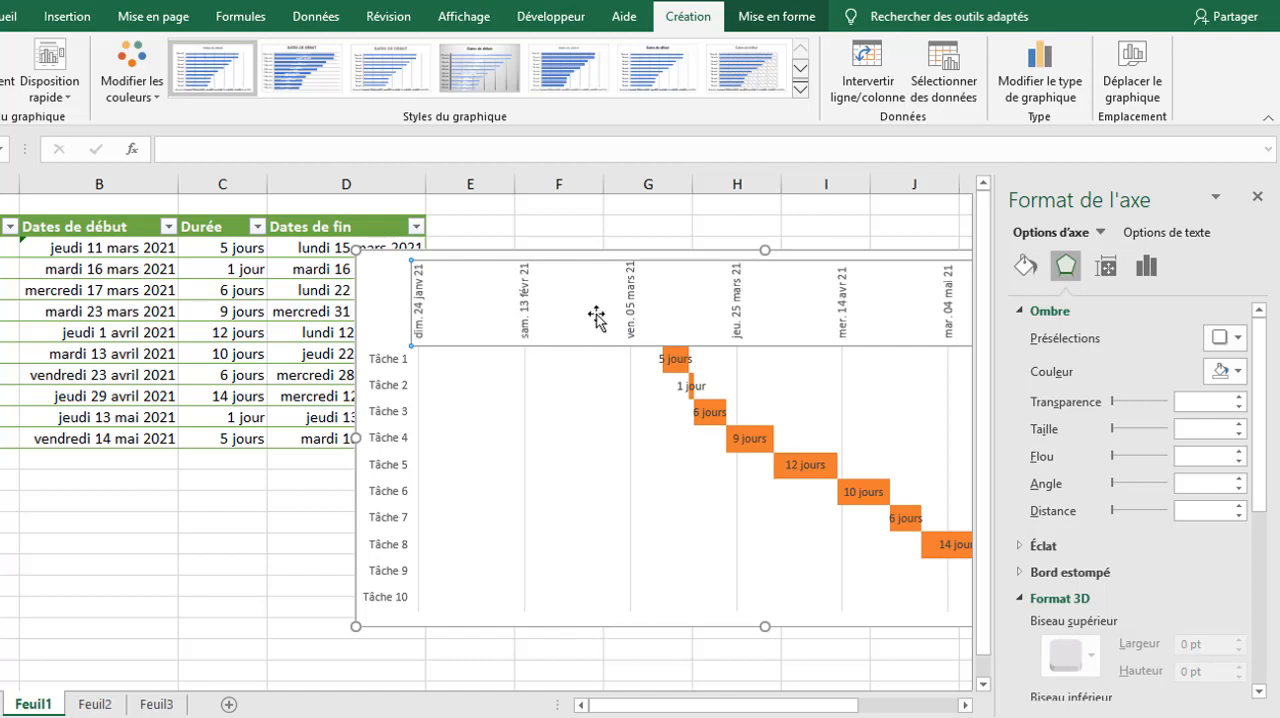
click(1150, 265)
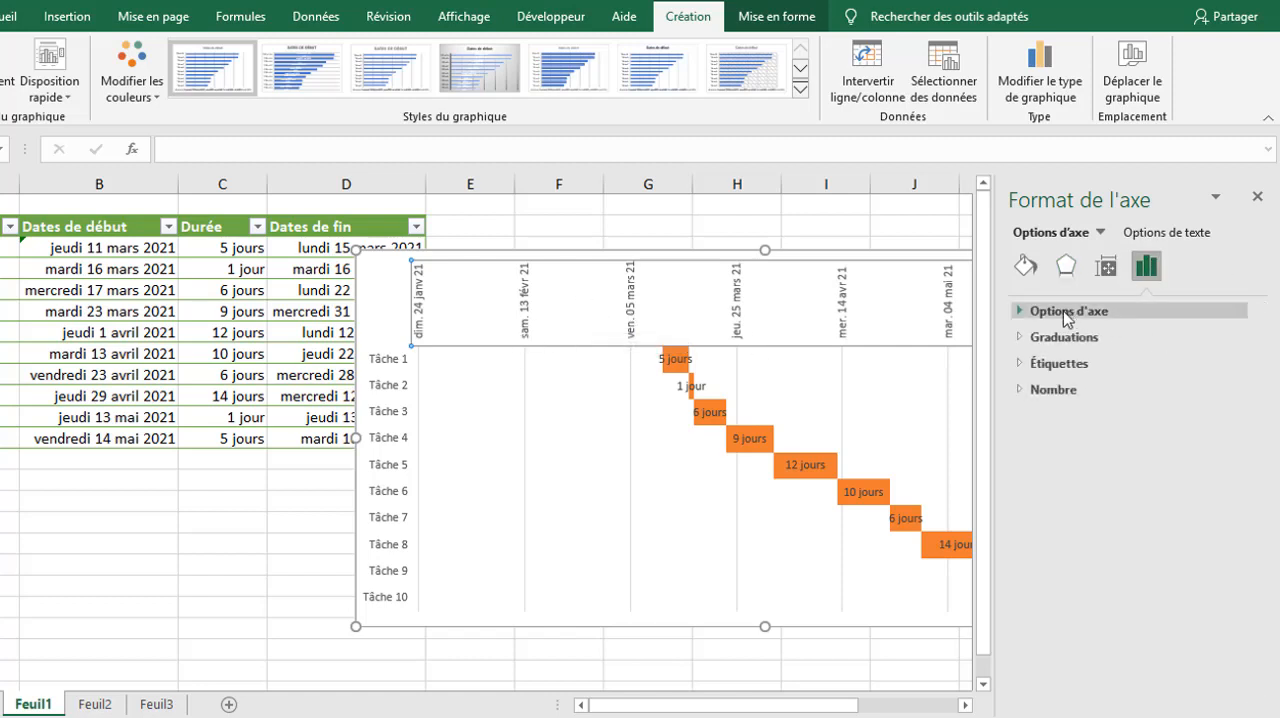
click(1062, 312)
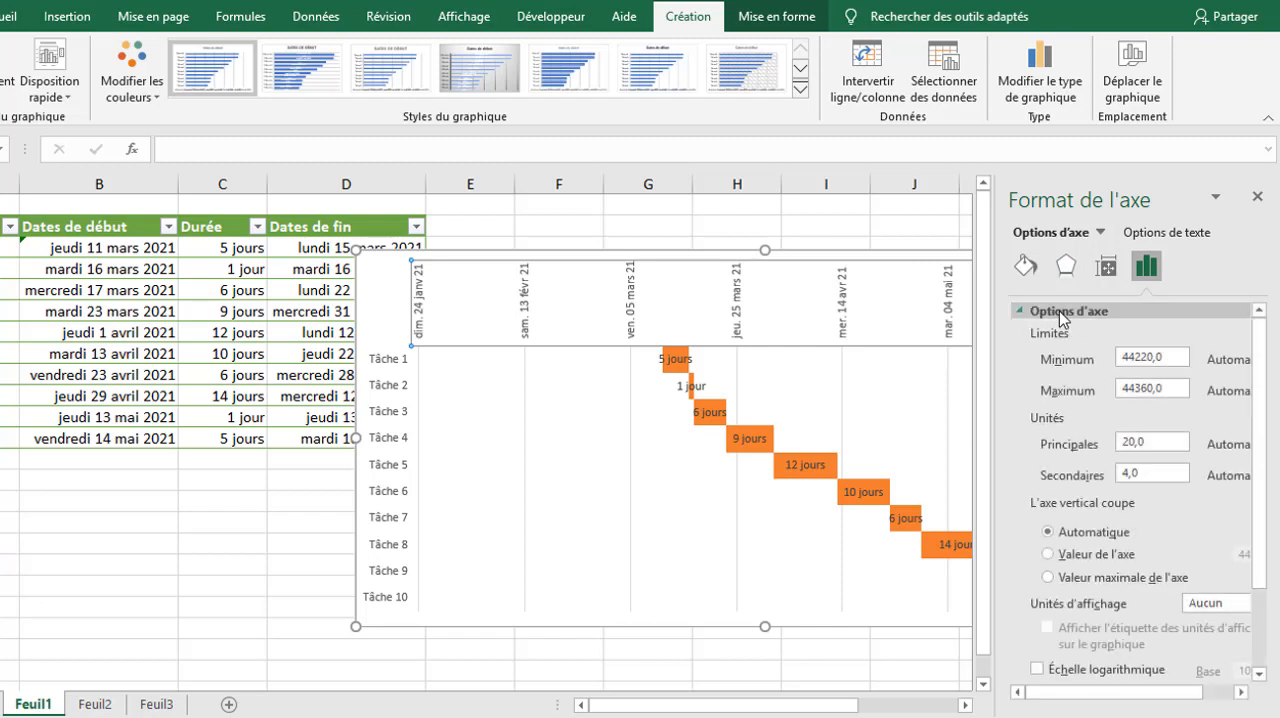
double_click(1177, 358)
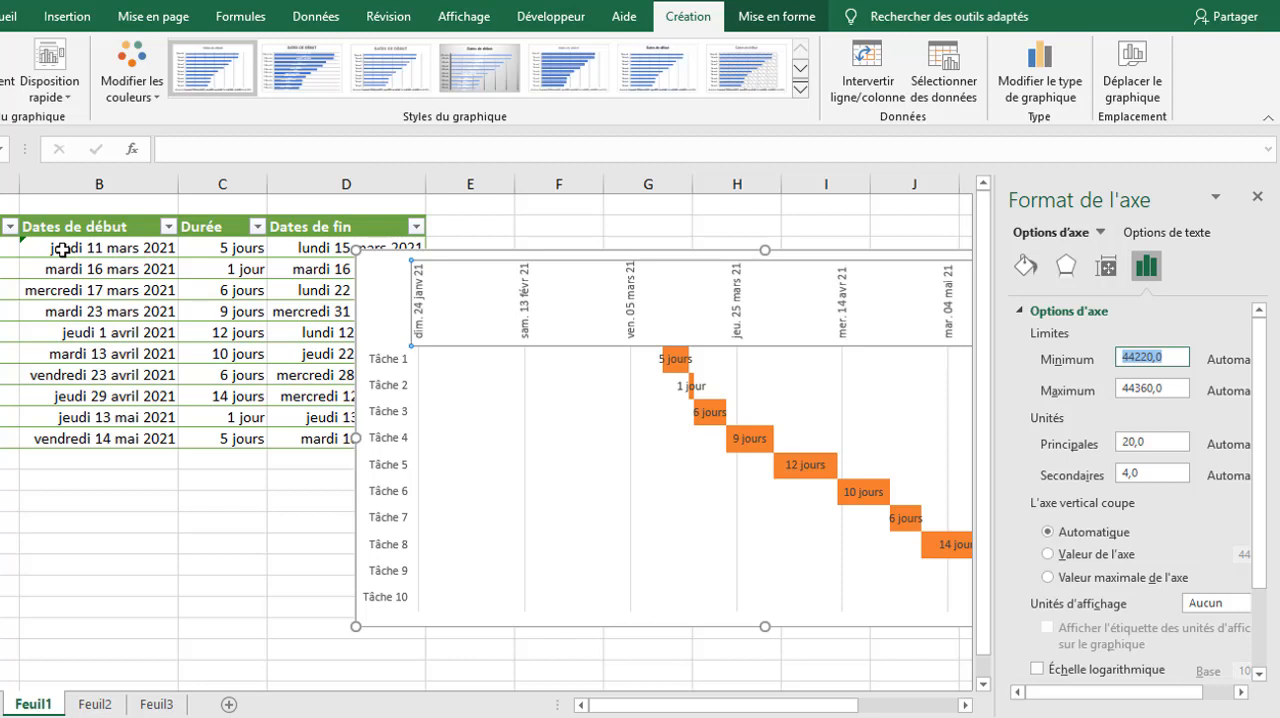
text(11/03/2021)
key(Return)
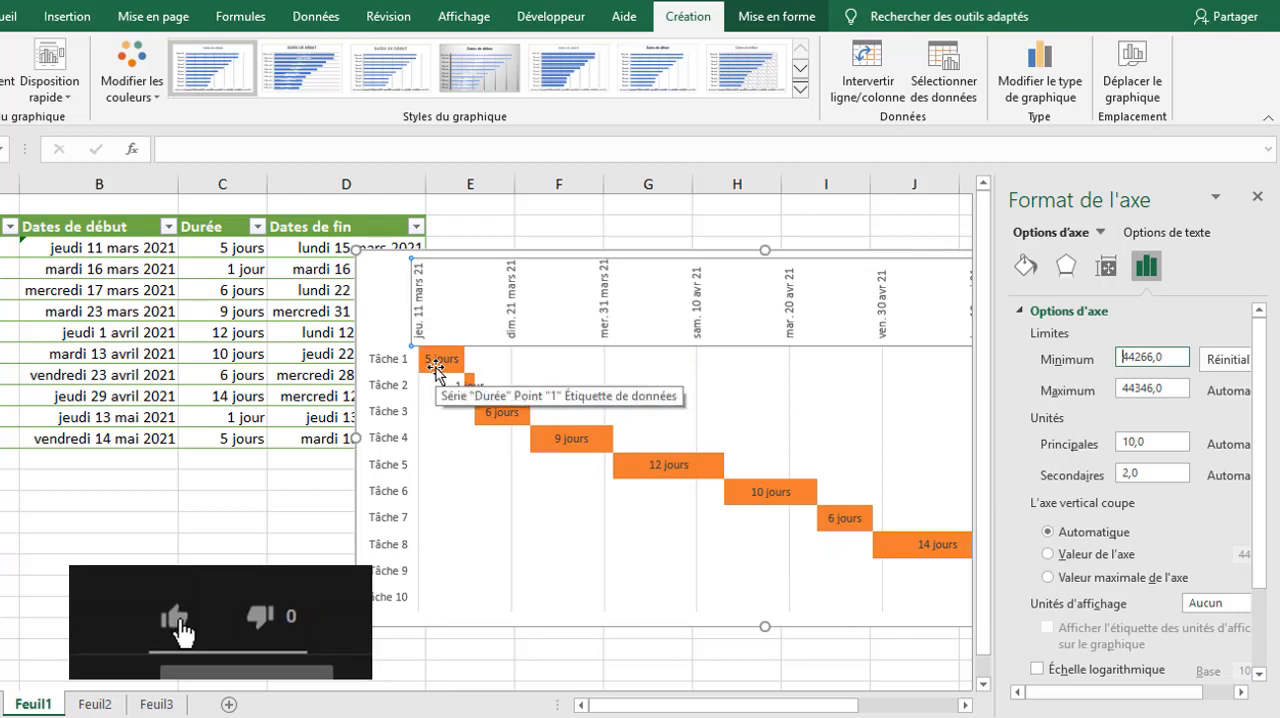
Step: Set the date axis units to 6 for Principales and 1 for Secondaires
click(1160, 447)
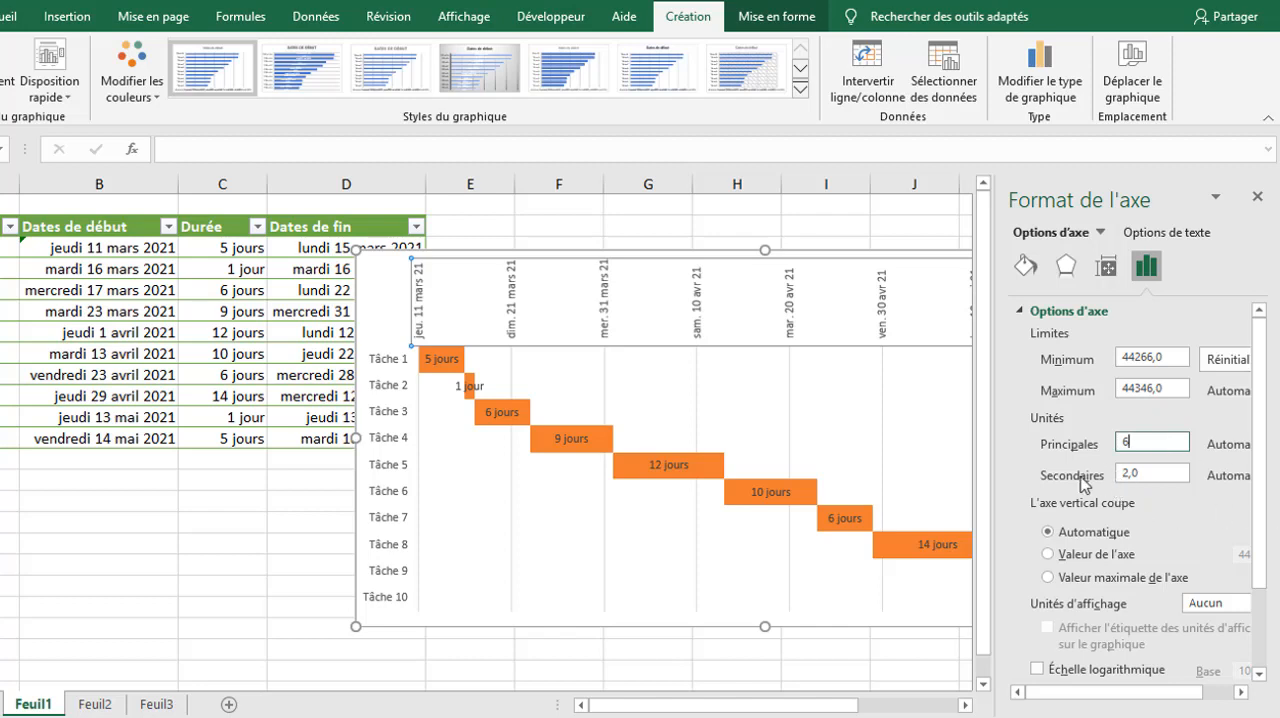
drag(1165, 476, 1117, 474)
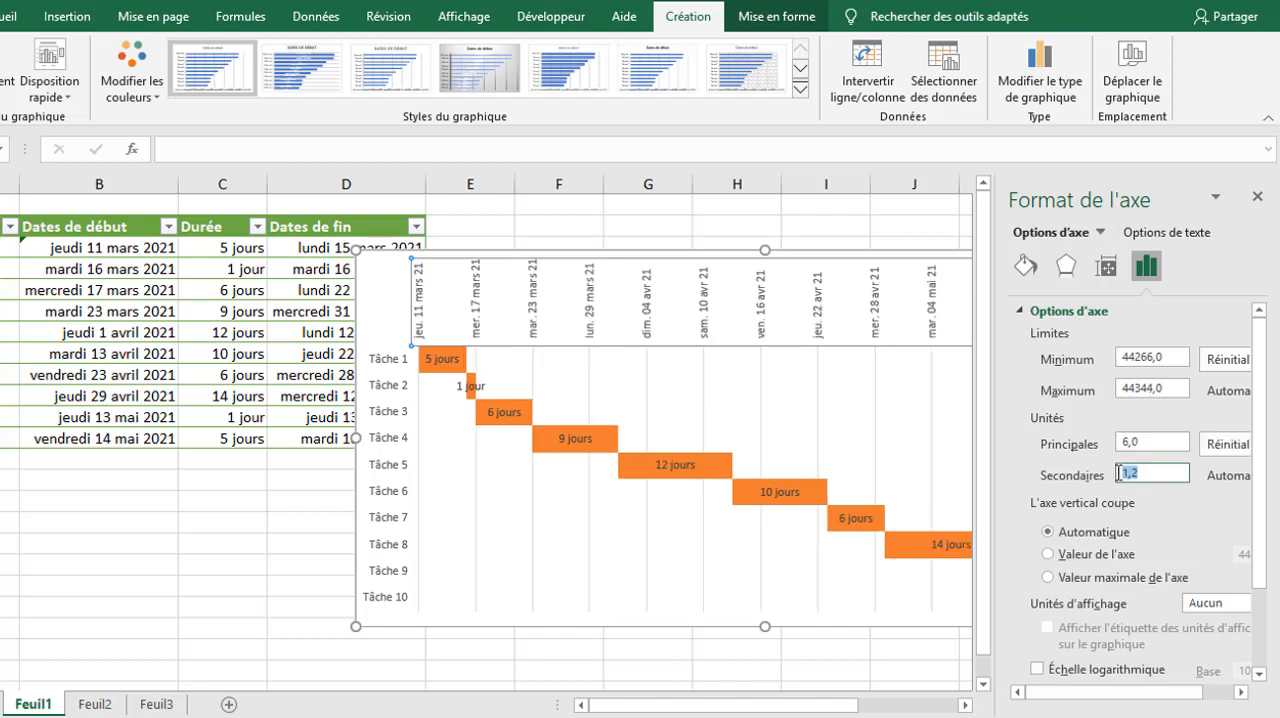
text(1)
click(664, 372)
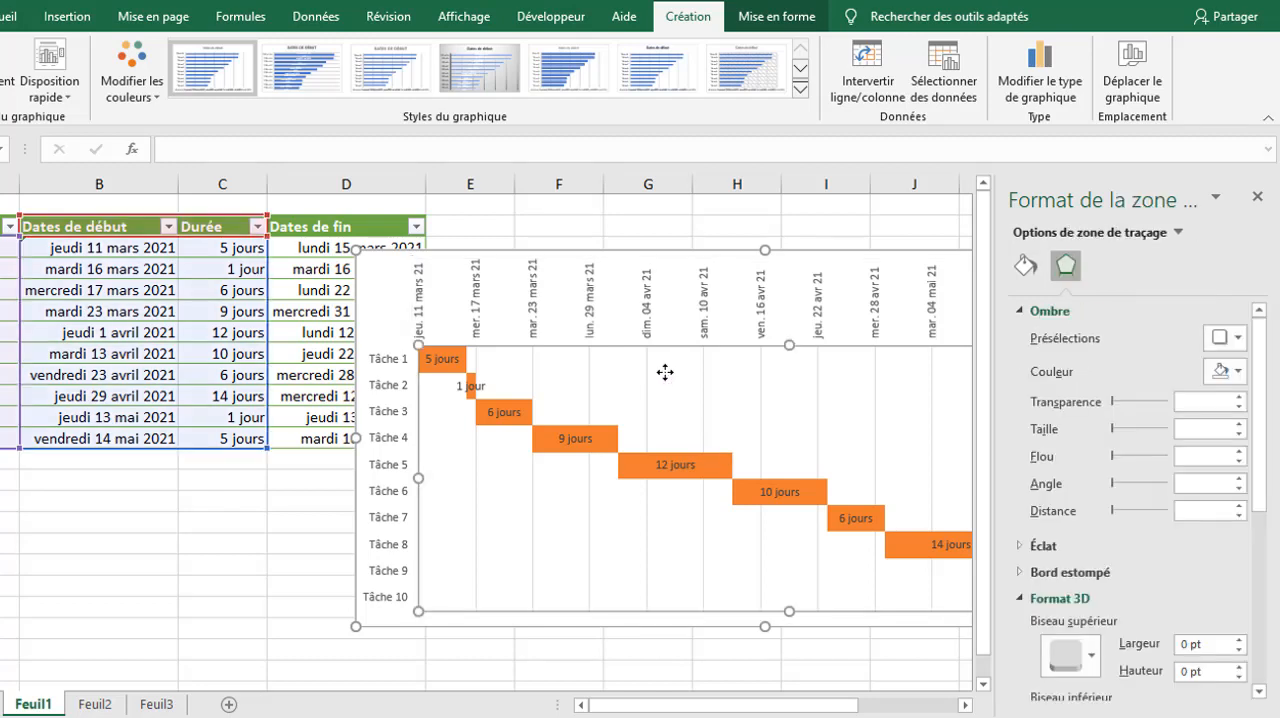
Step: Add secondary gridlines (quadrillage secondaire) to the chart's date axis
right_click(664, 372)
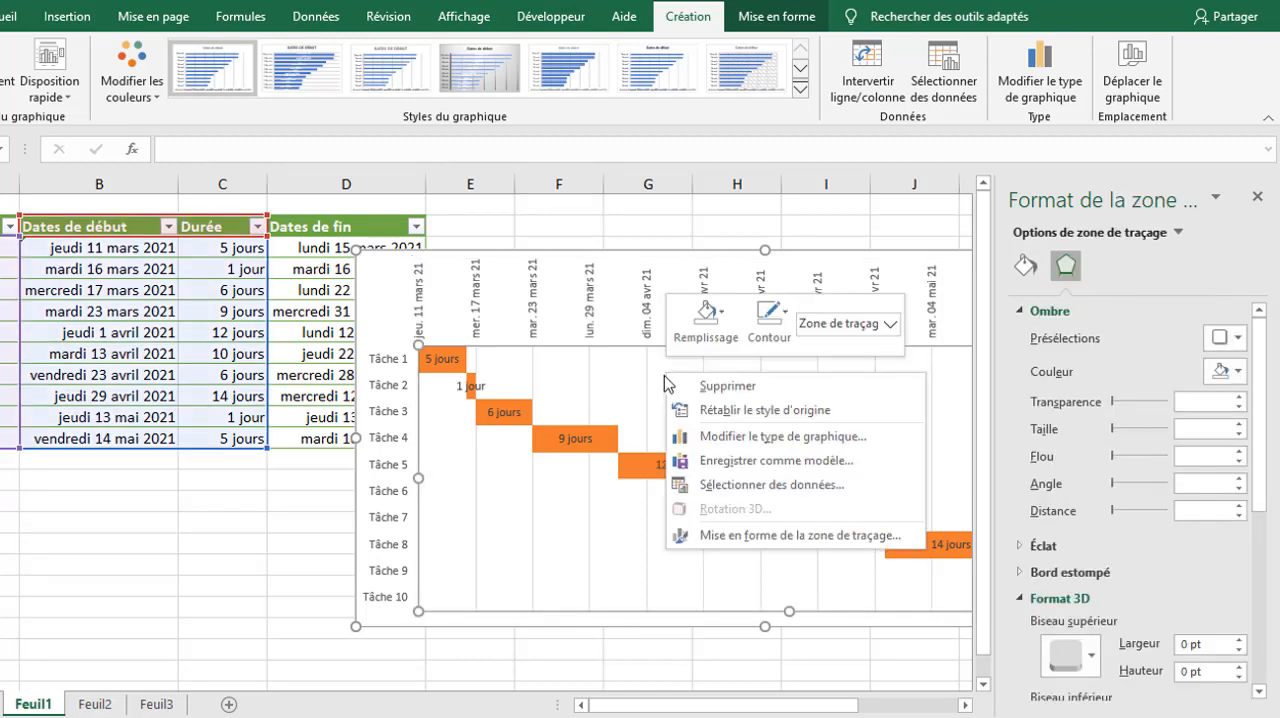
click(596, 331)
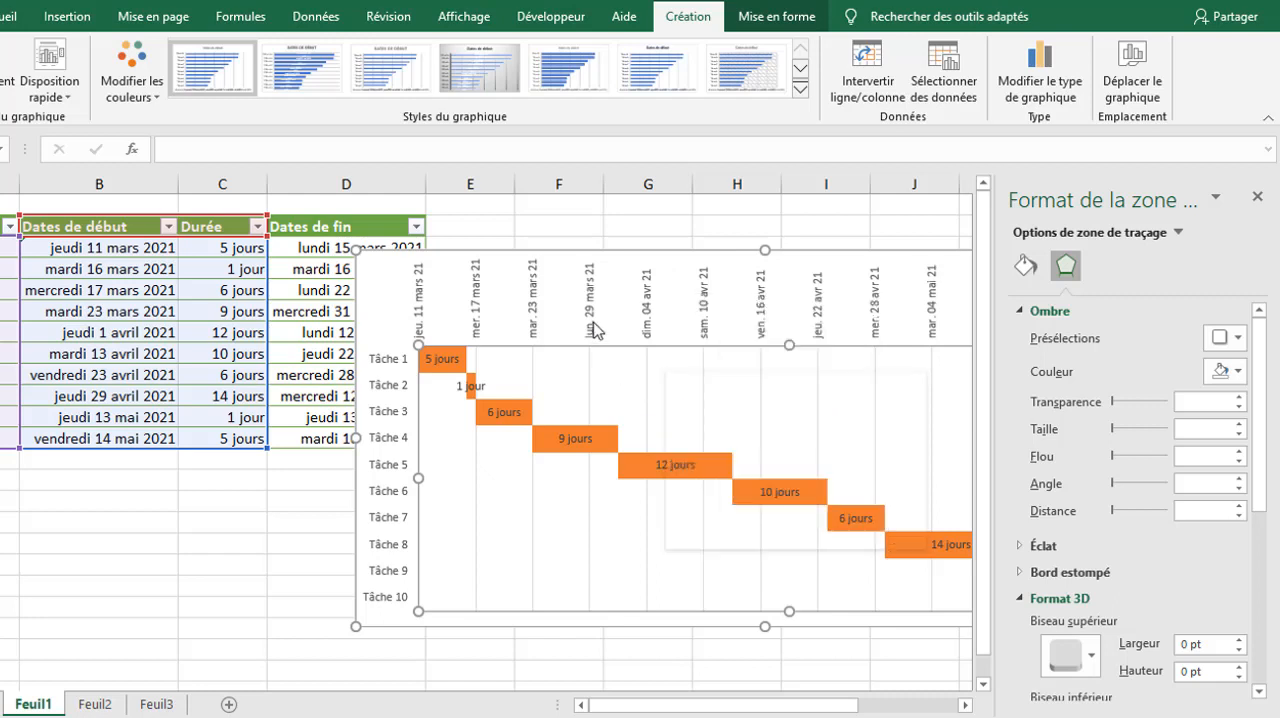
click(596, 330)
right_click(596, 331)
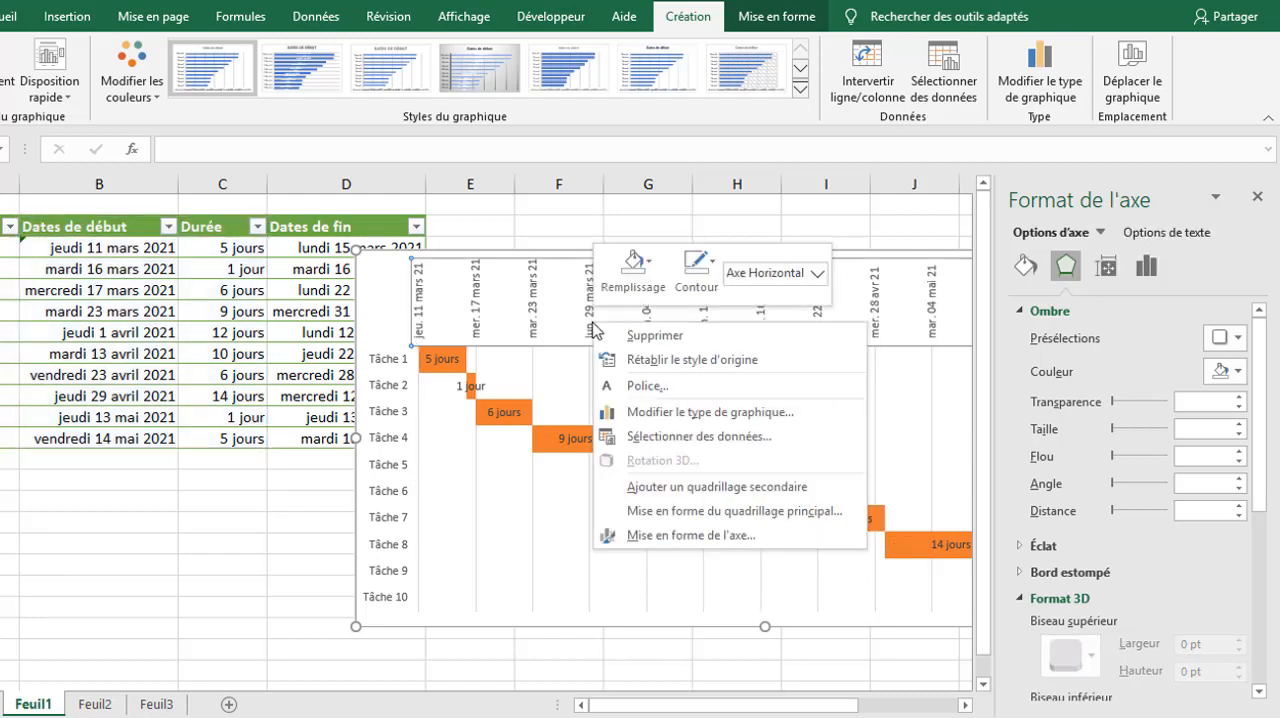
click(740, 487)
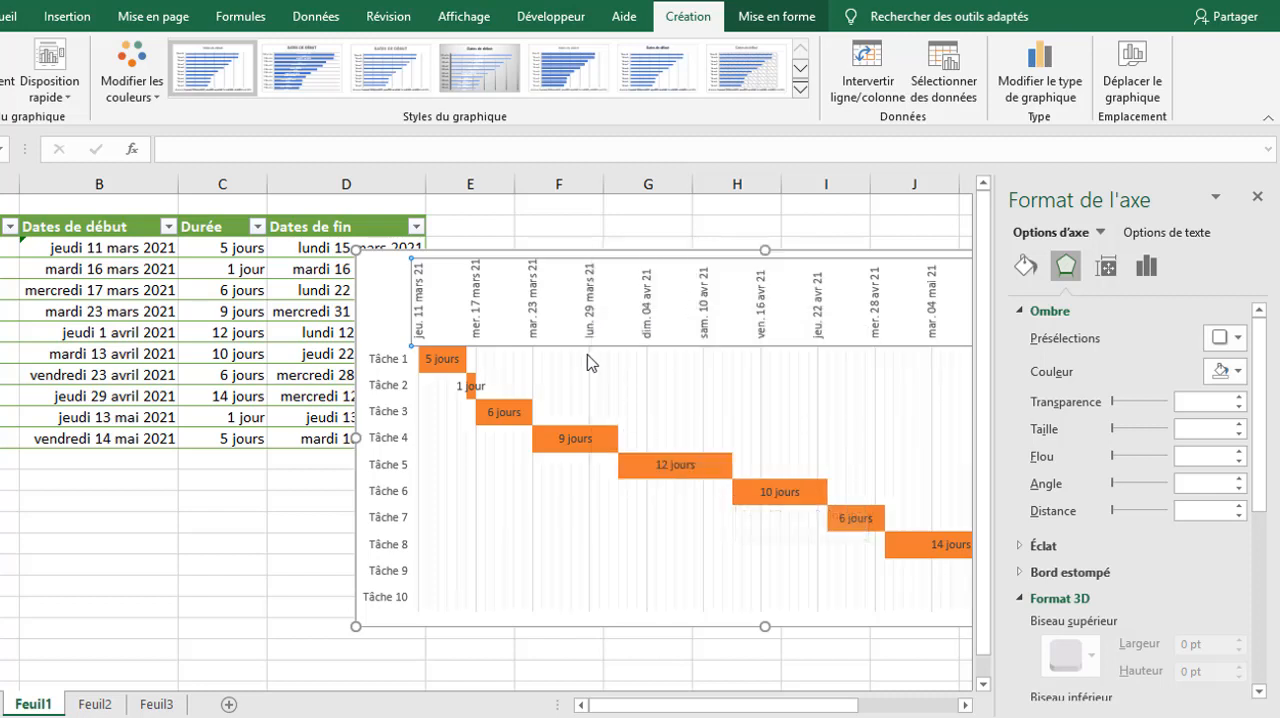
mouse_move(797, 578)
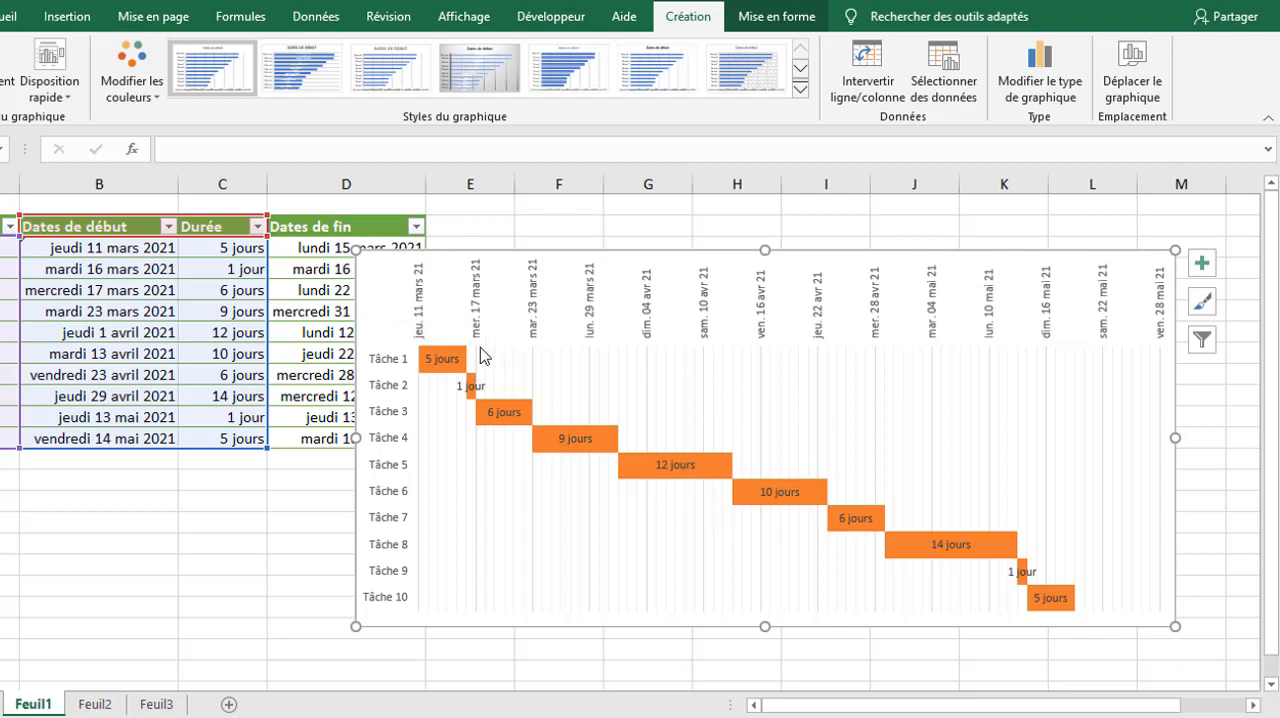
click(800, 90)
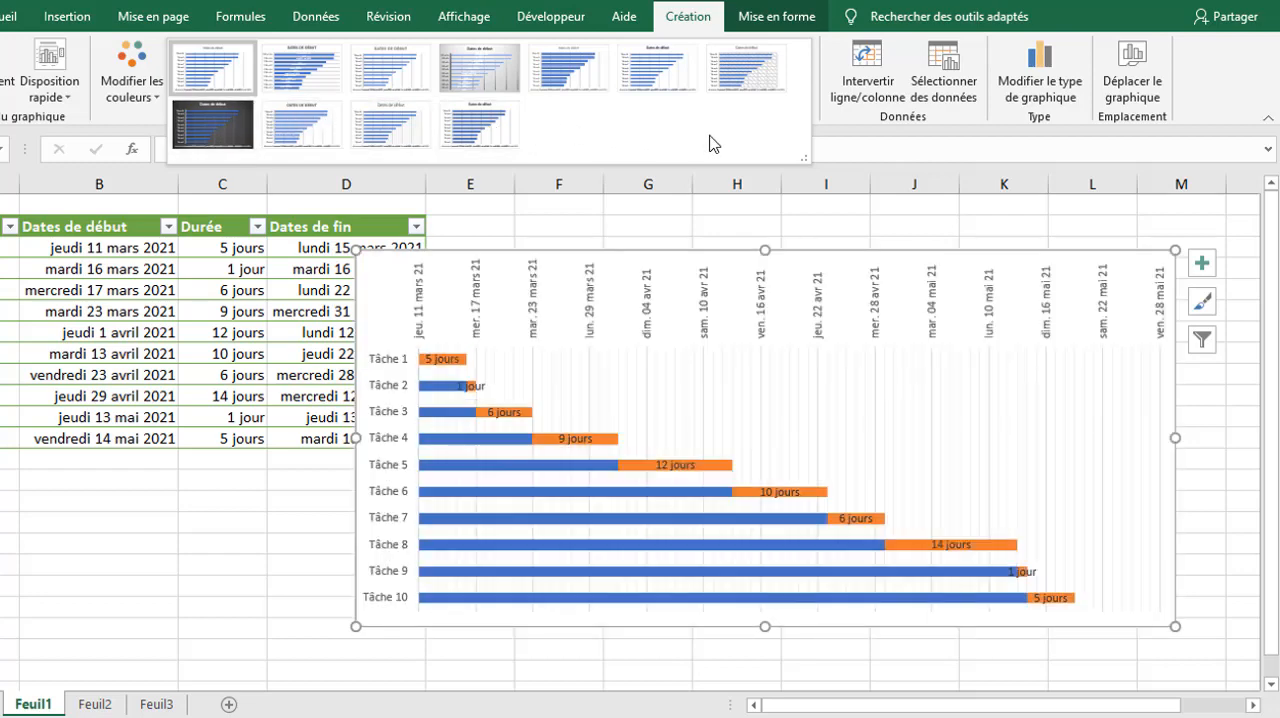
click(1204, 304)
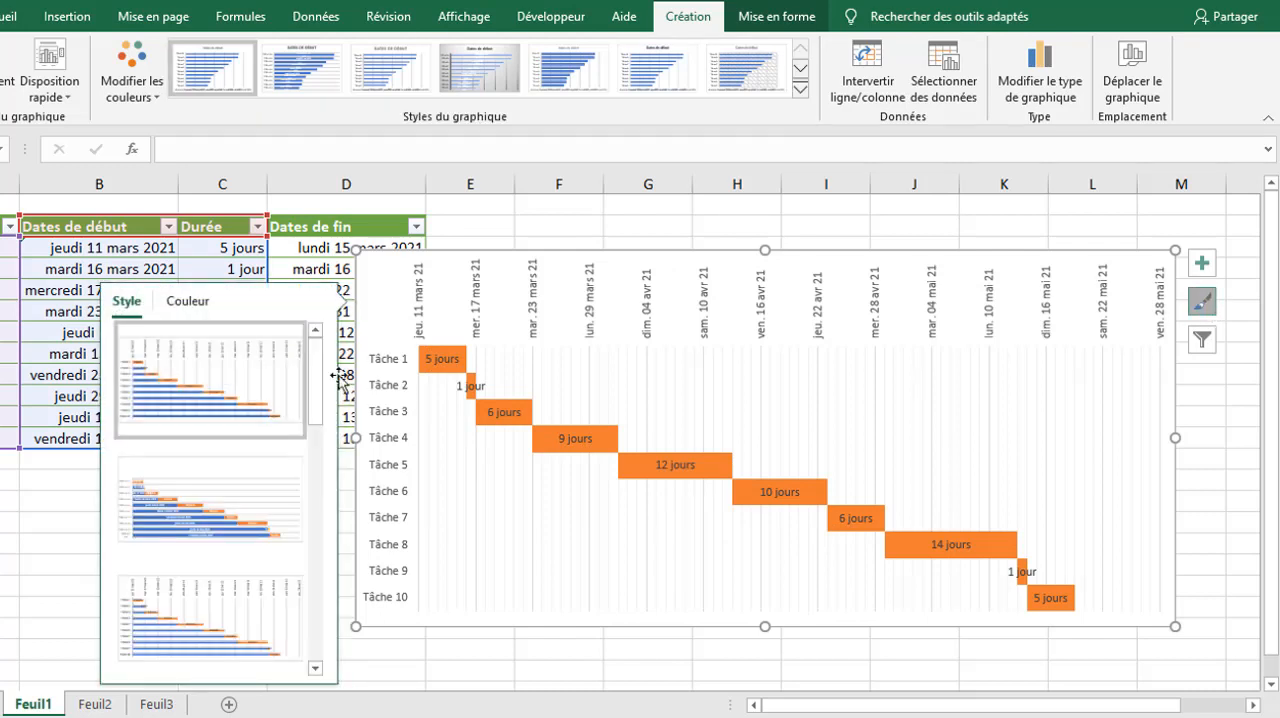
click(182, 302)
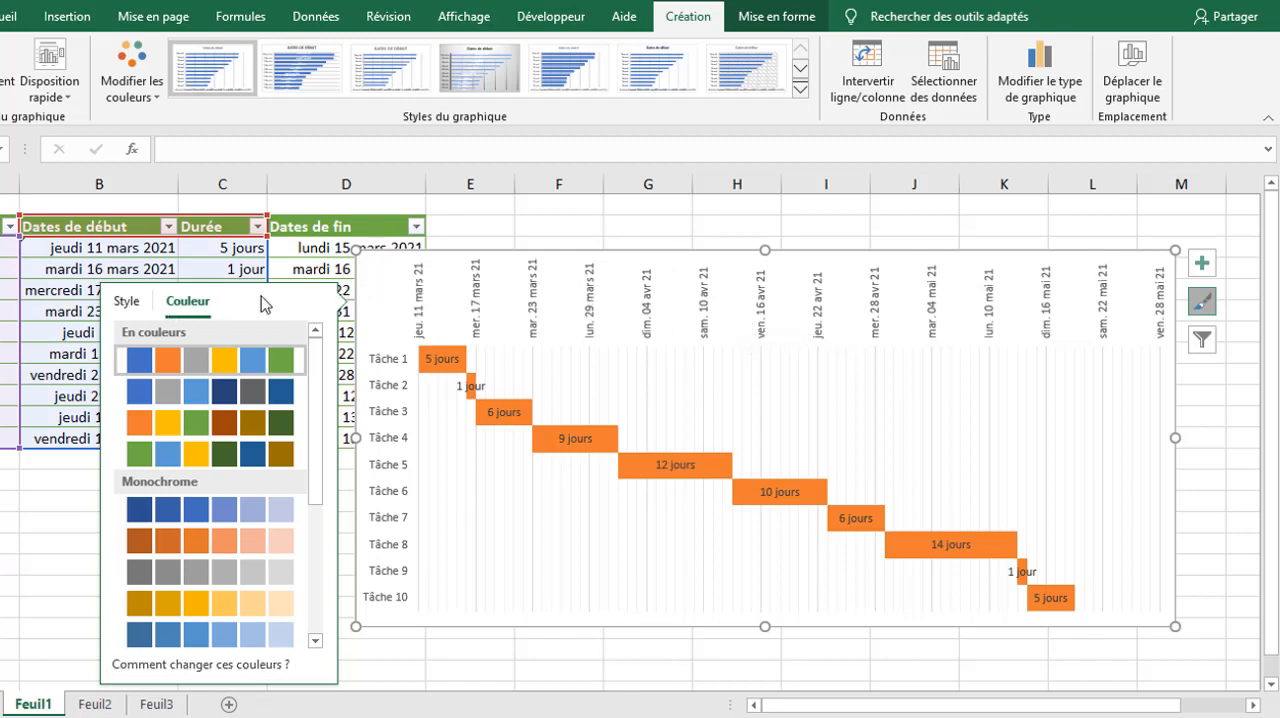
click(1213, 303)
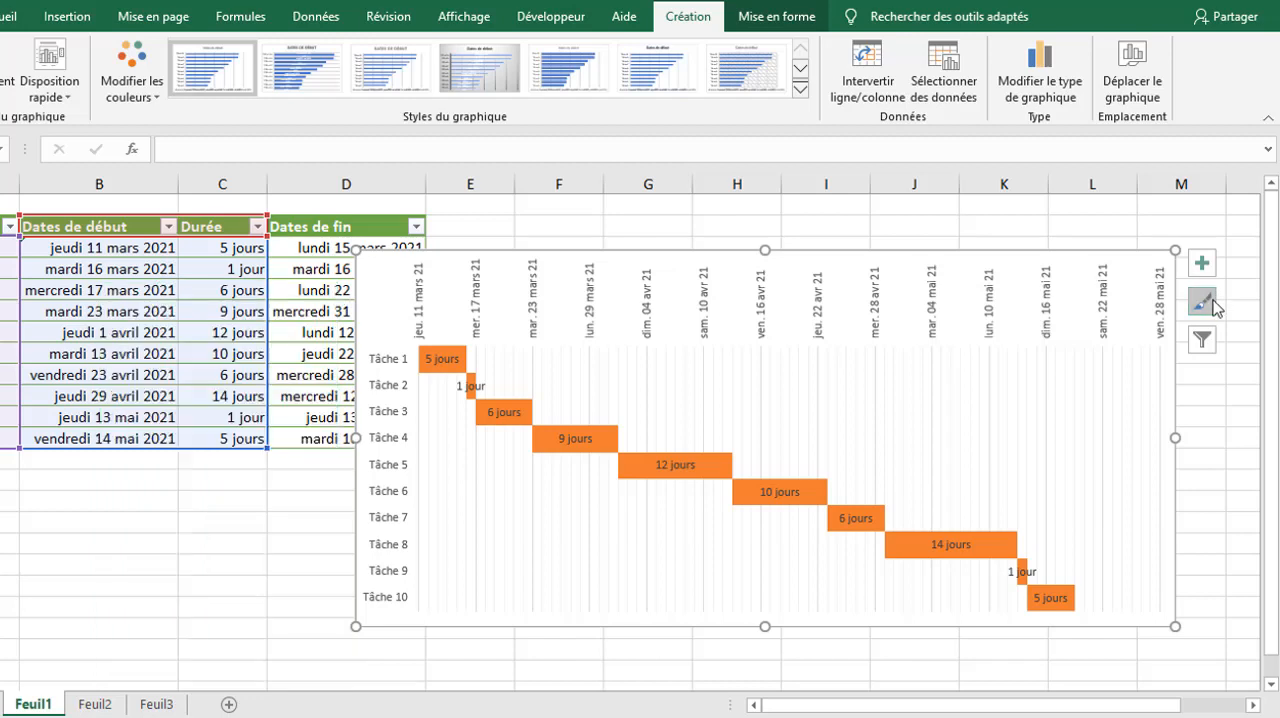
Step: Give the chart area a solid light blue fill (Remplissage uni, Bleu clair) and move the chart over the task table
right_click(373, 285)
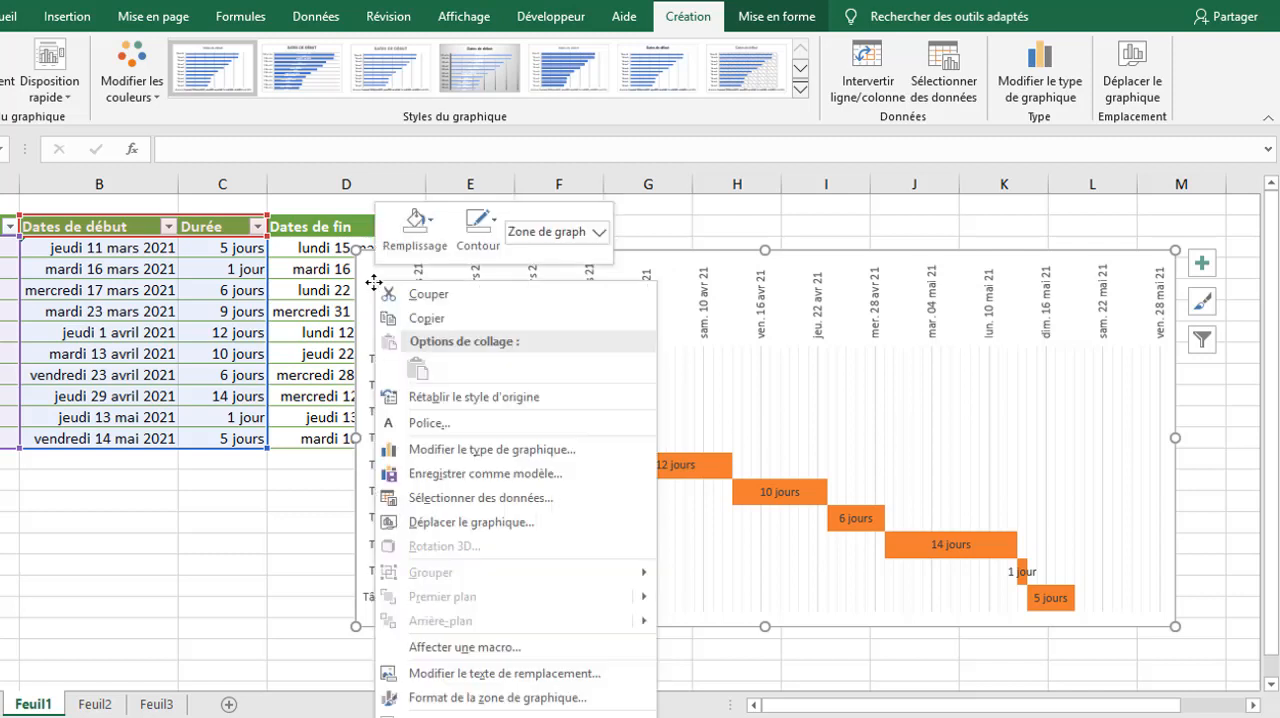
click(478, 696)
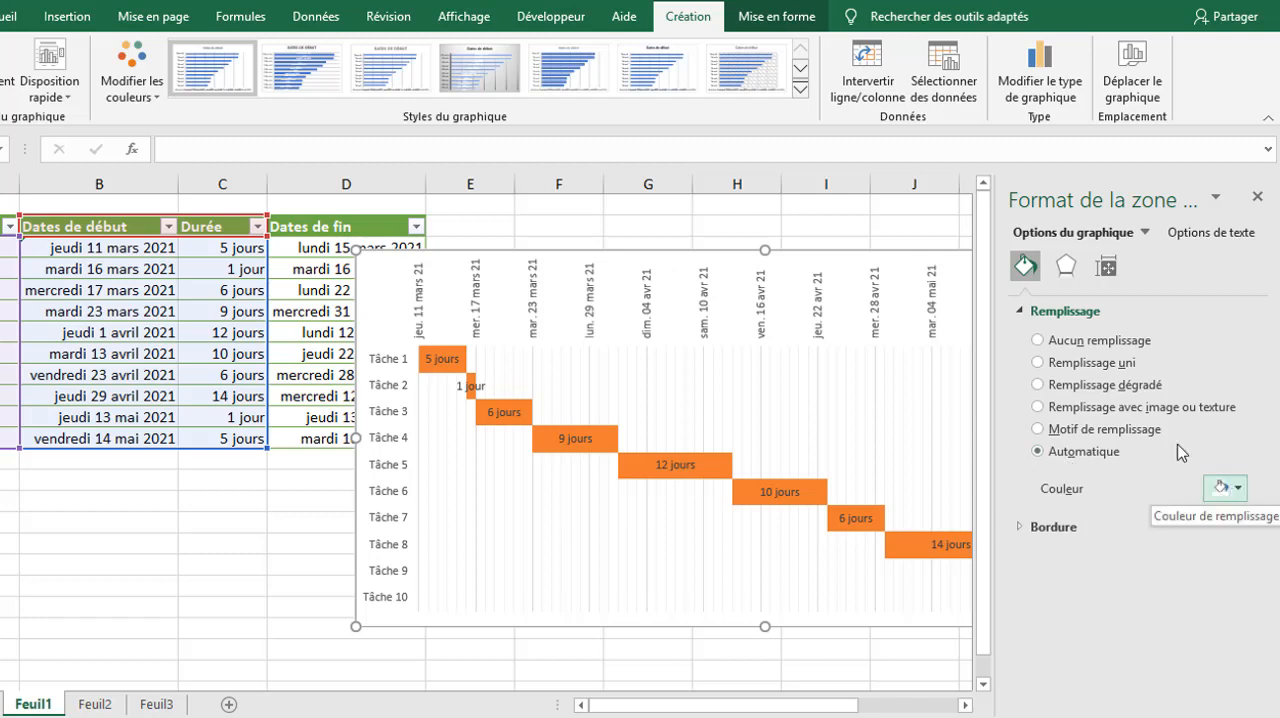
click(1039, 363)
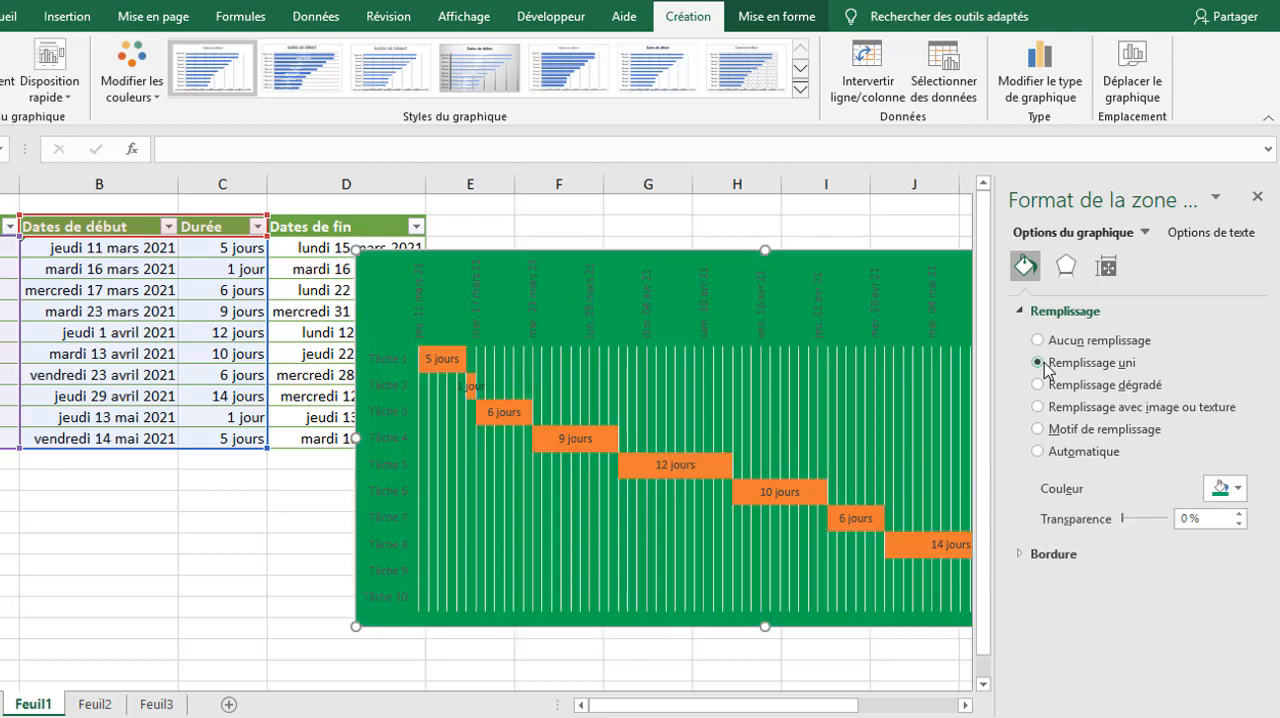
drag(737, 266, 260, 254)
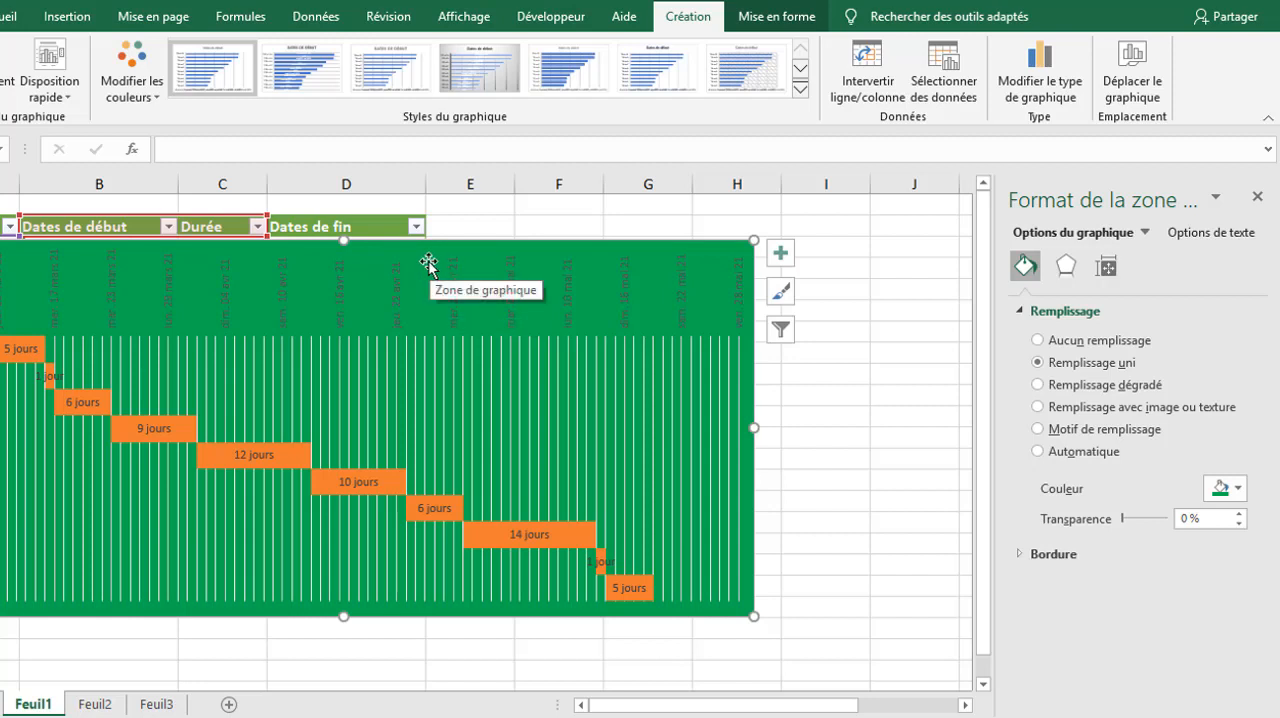
click(1240, 489)
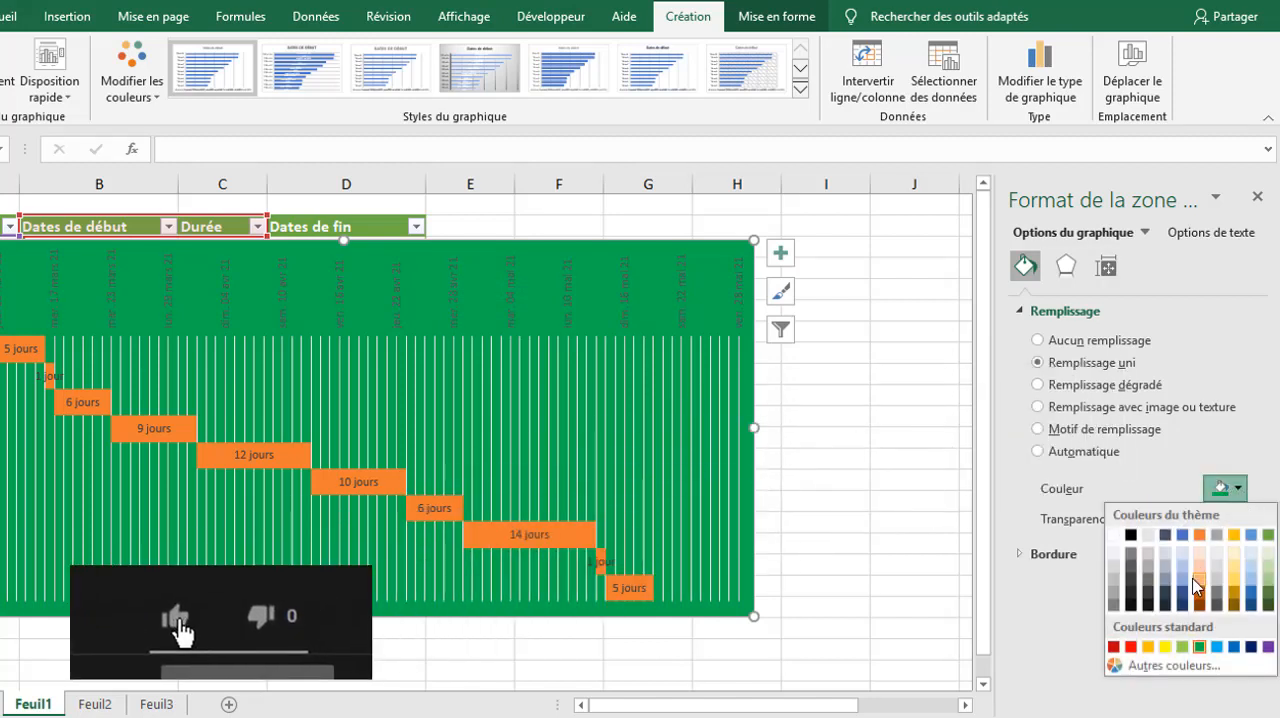
click(1216, 647)
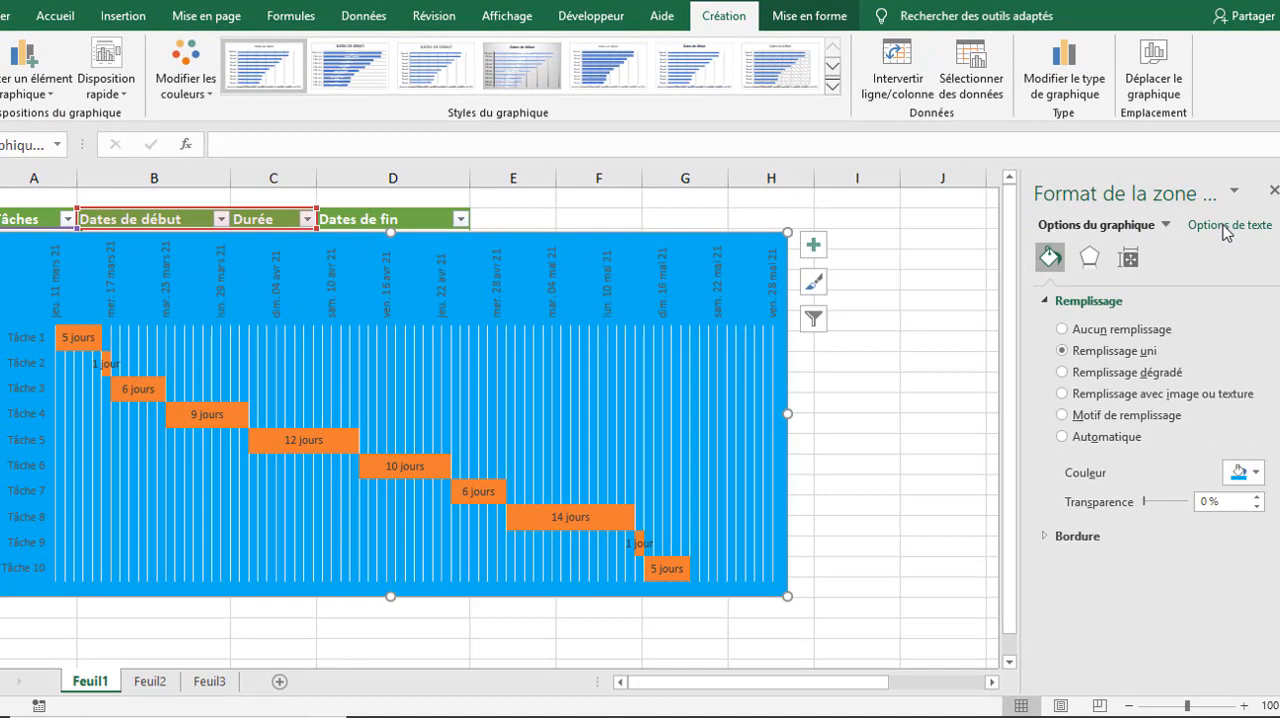
Step: Set the solid text fill colour of the whole chart to white, after trying gold
click(1226, 226)
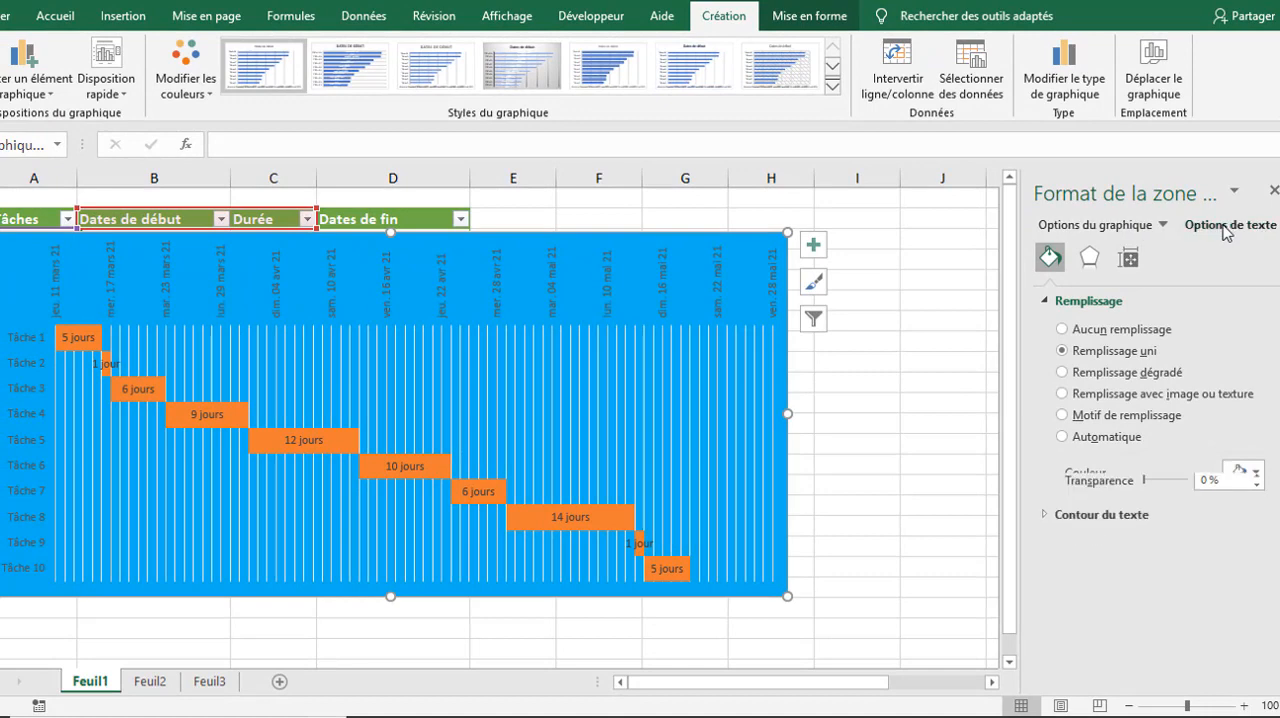
click(1256, 453)
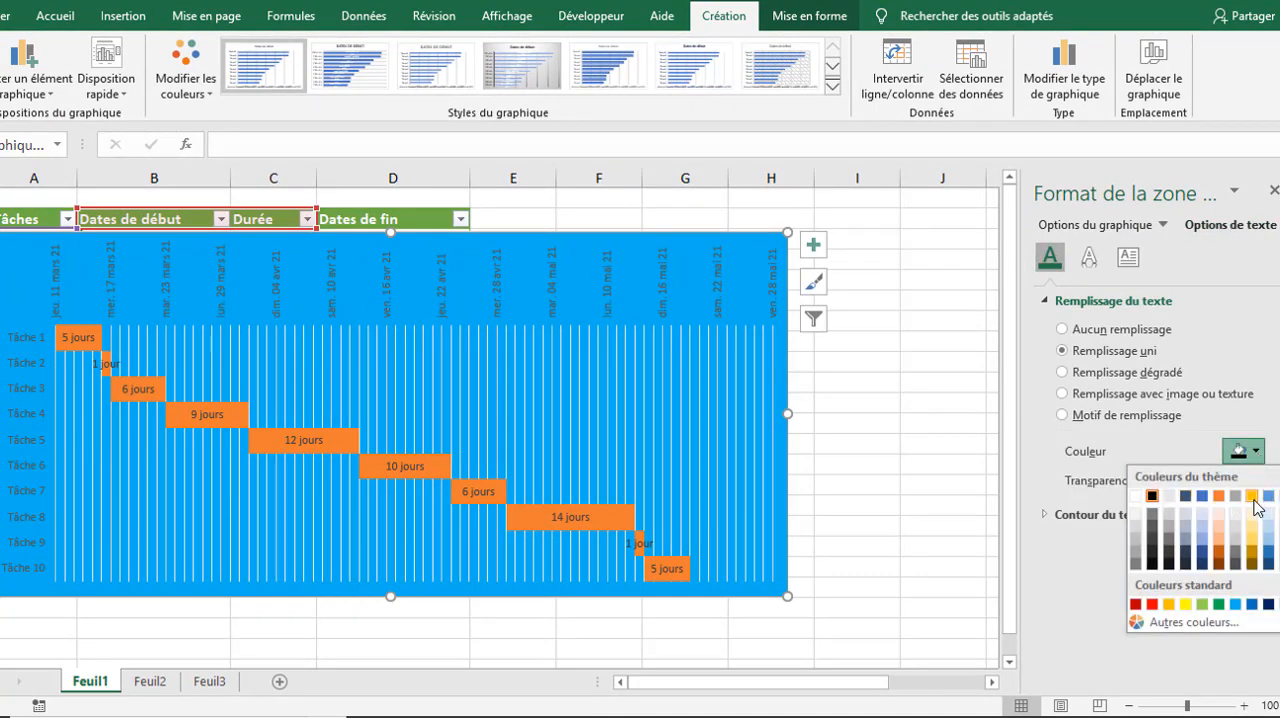
click(1253, 497)
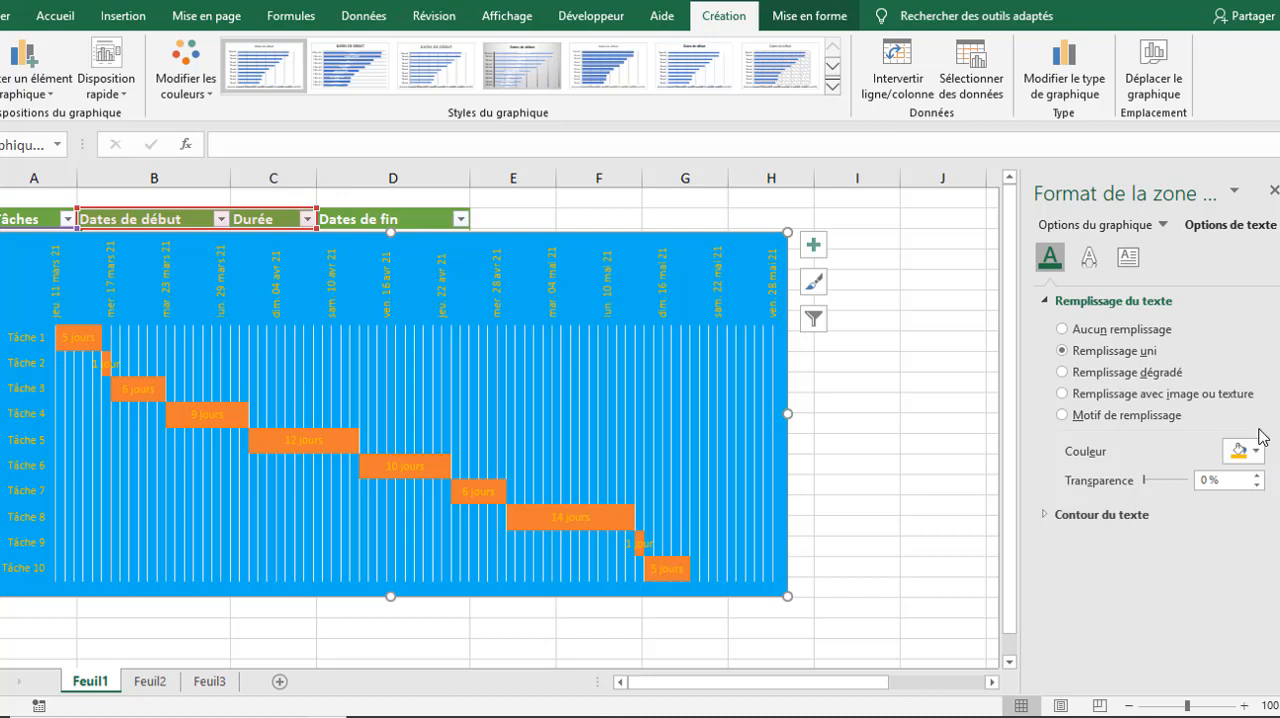
click(1254, 451)
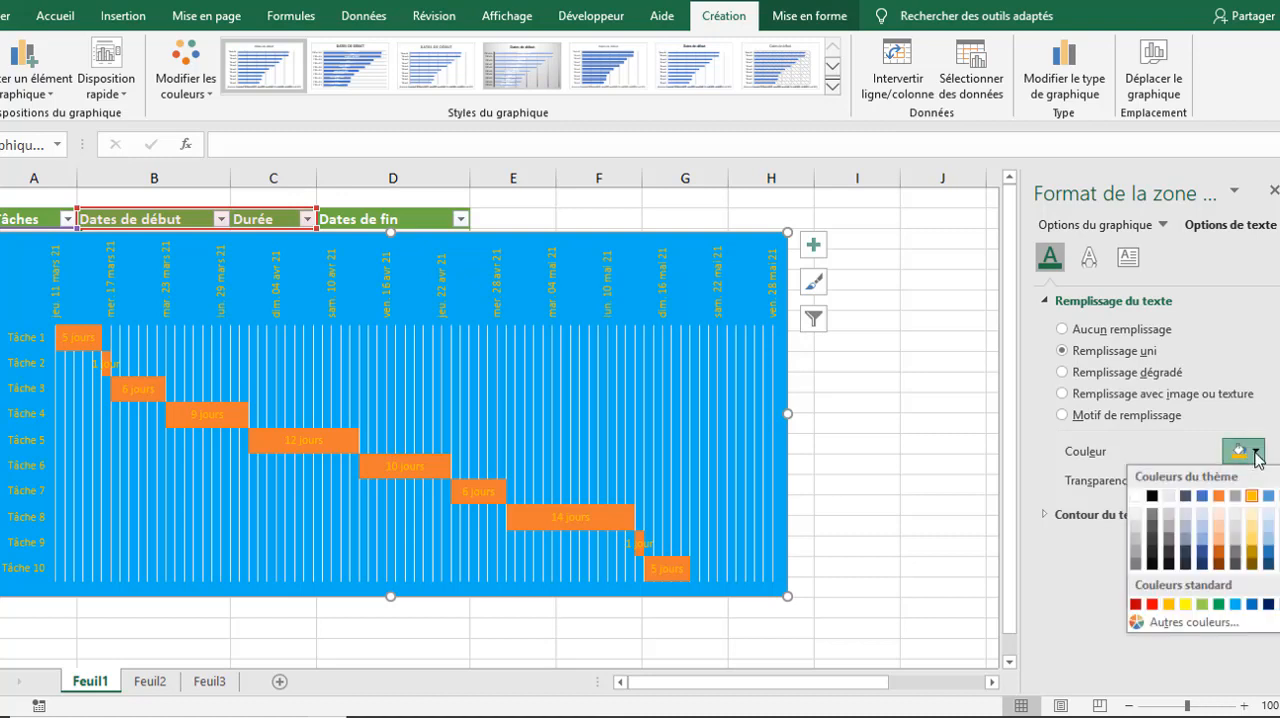
click(1136, 496)
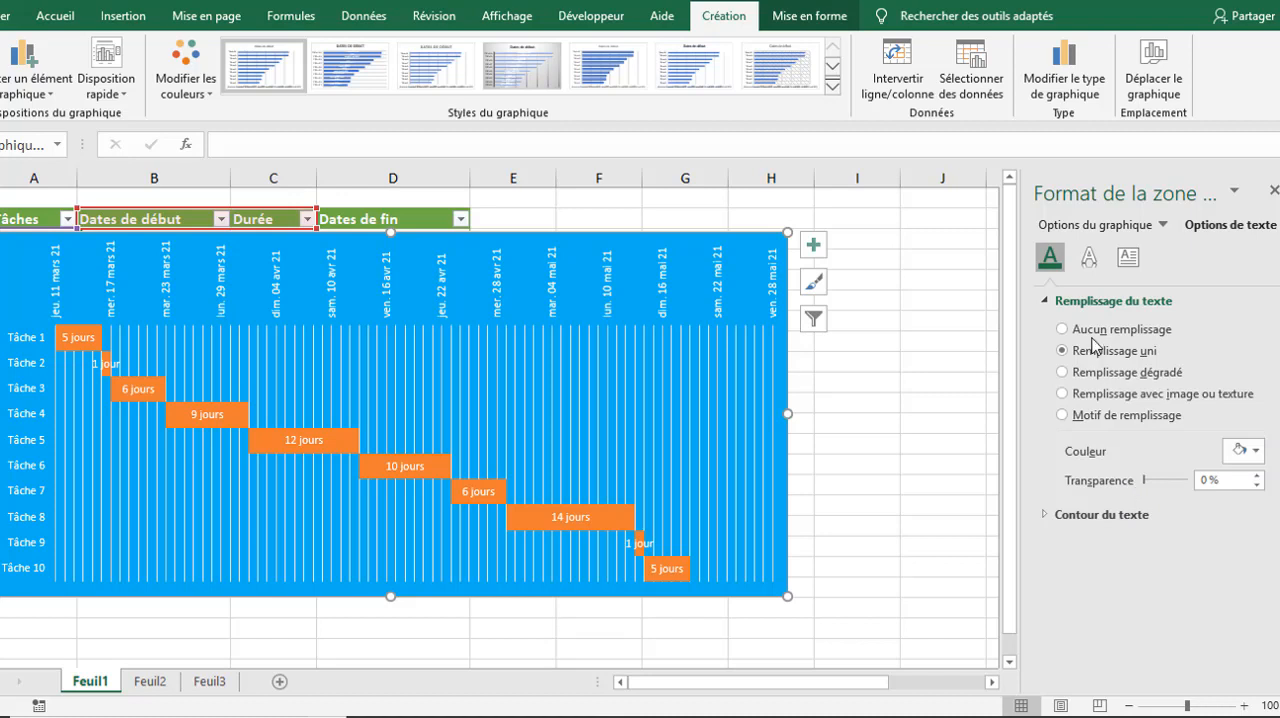
click(1090, 257)
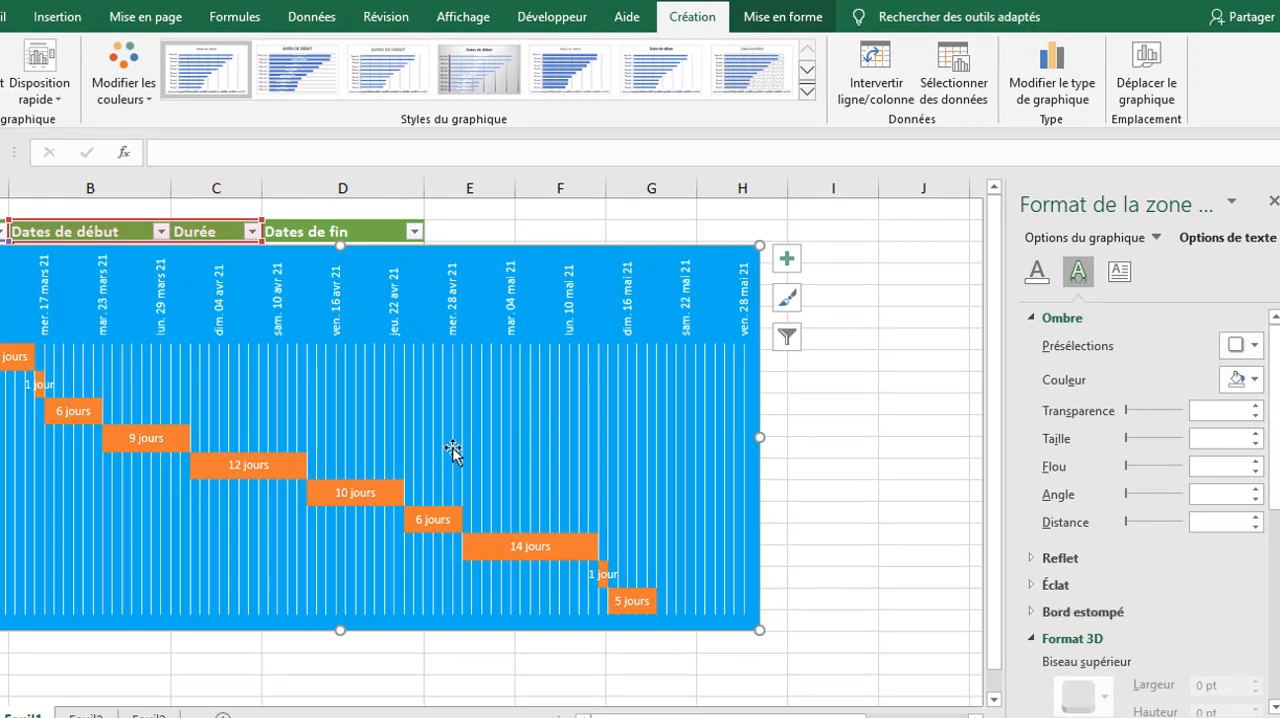
Step: Give the bars of the Durée series a solid gold fill
click(294, 465)
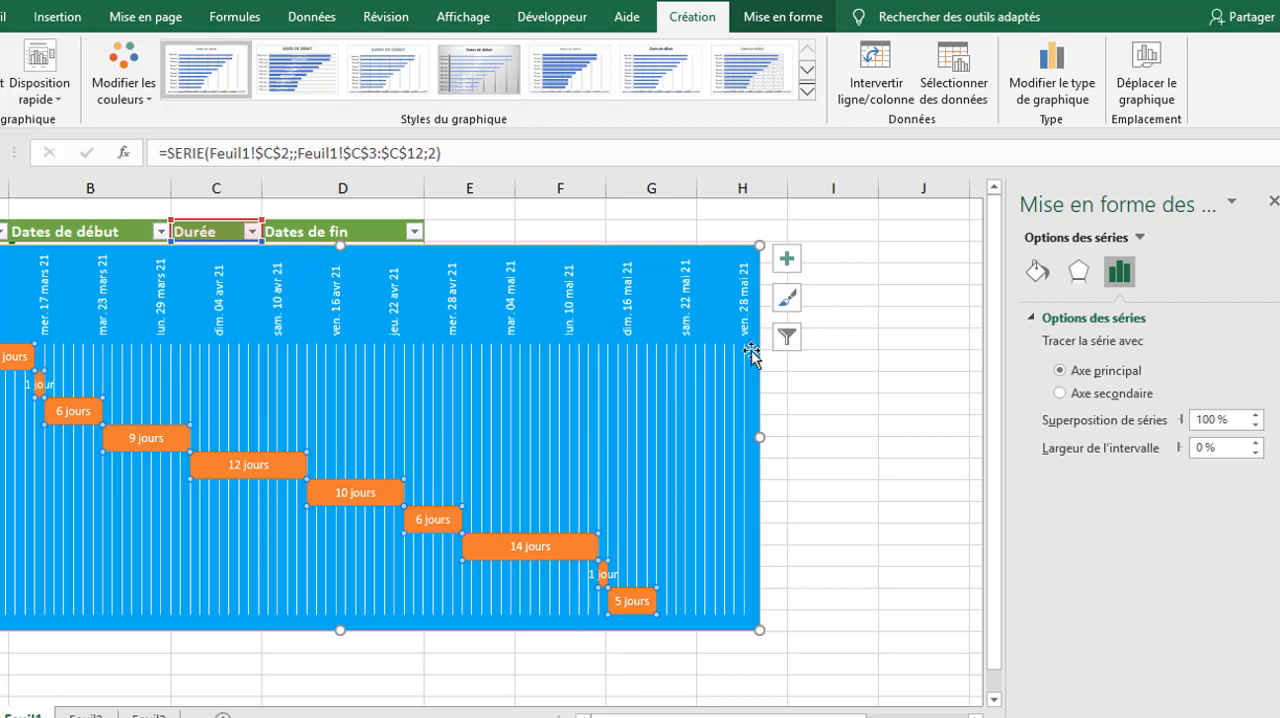
click(1038, 279)
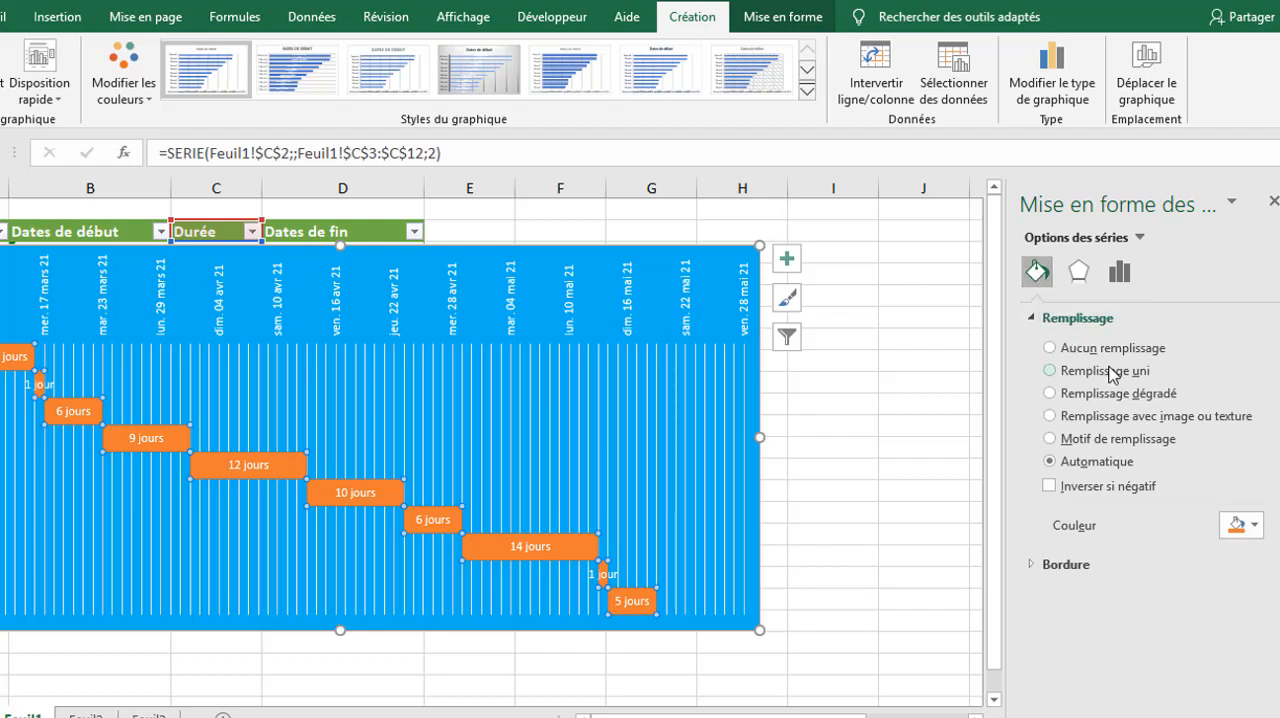
click(1253, 526)
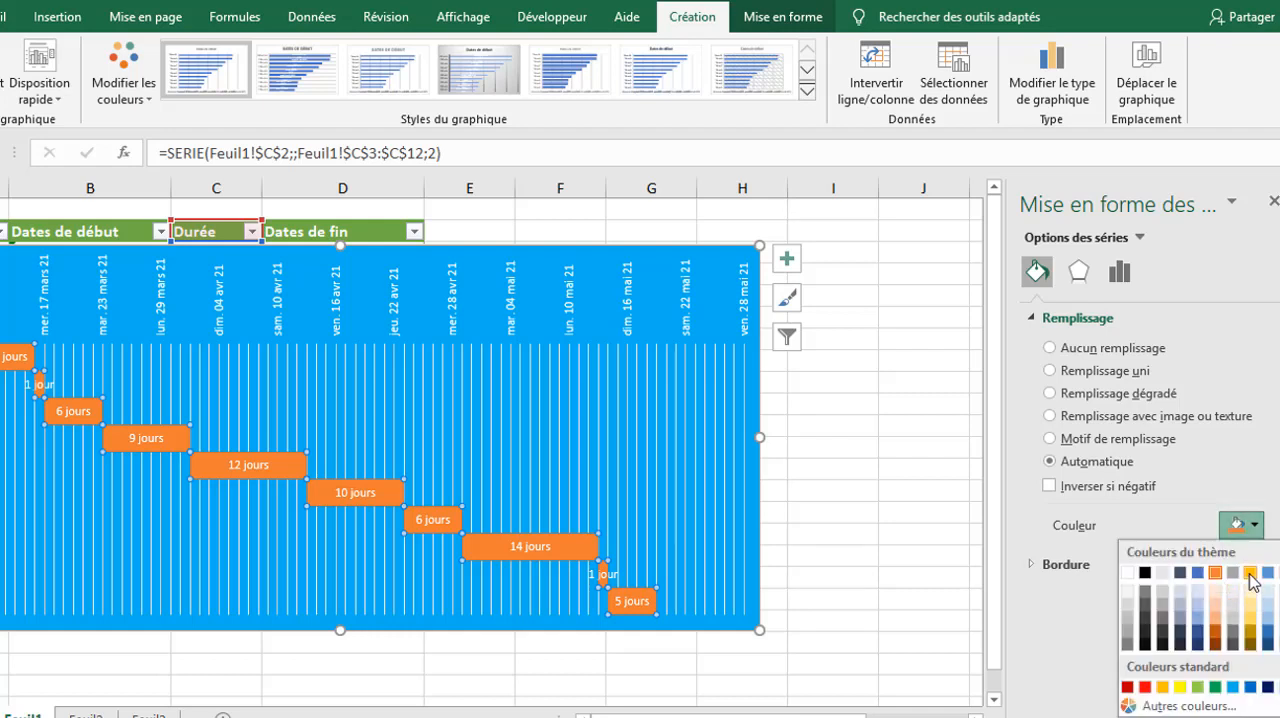
click(1250, 573)
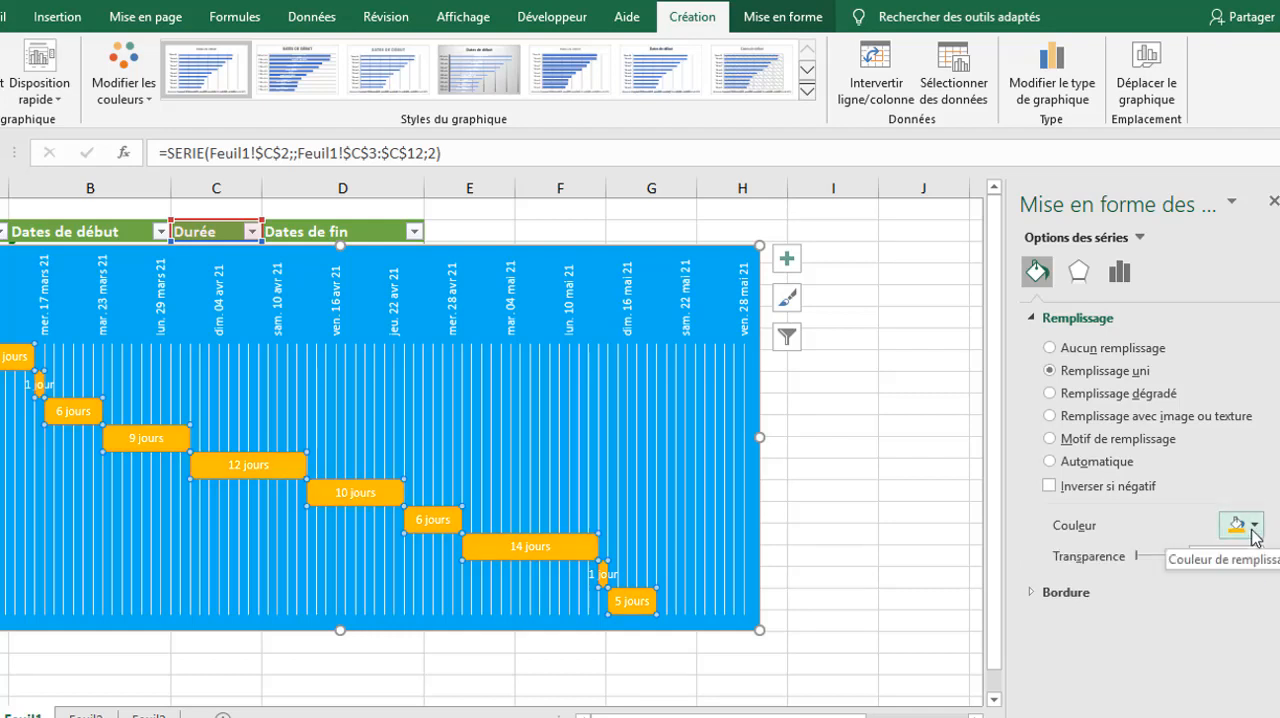
Step: Try green, white and light grey fills on the duration bars and return them to gold
click(1250, 526)
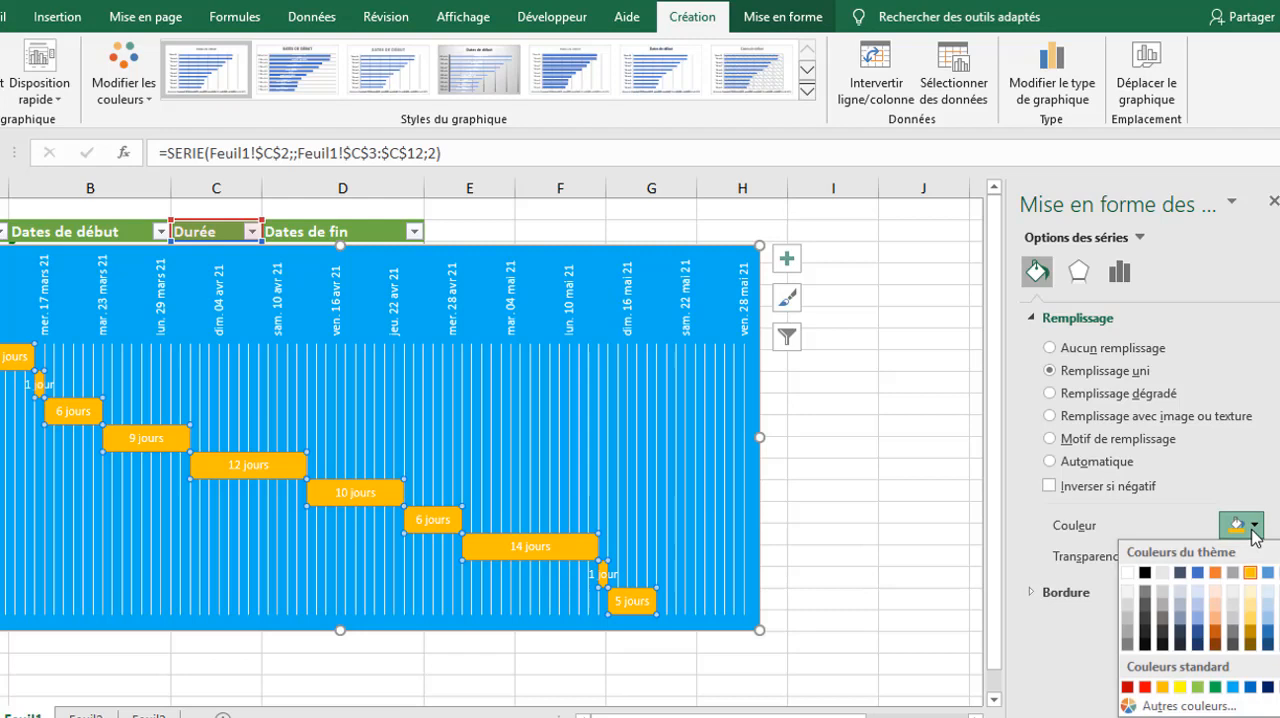
click(1217, 687)
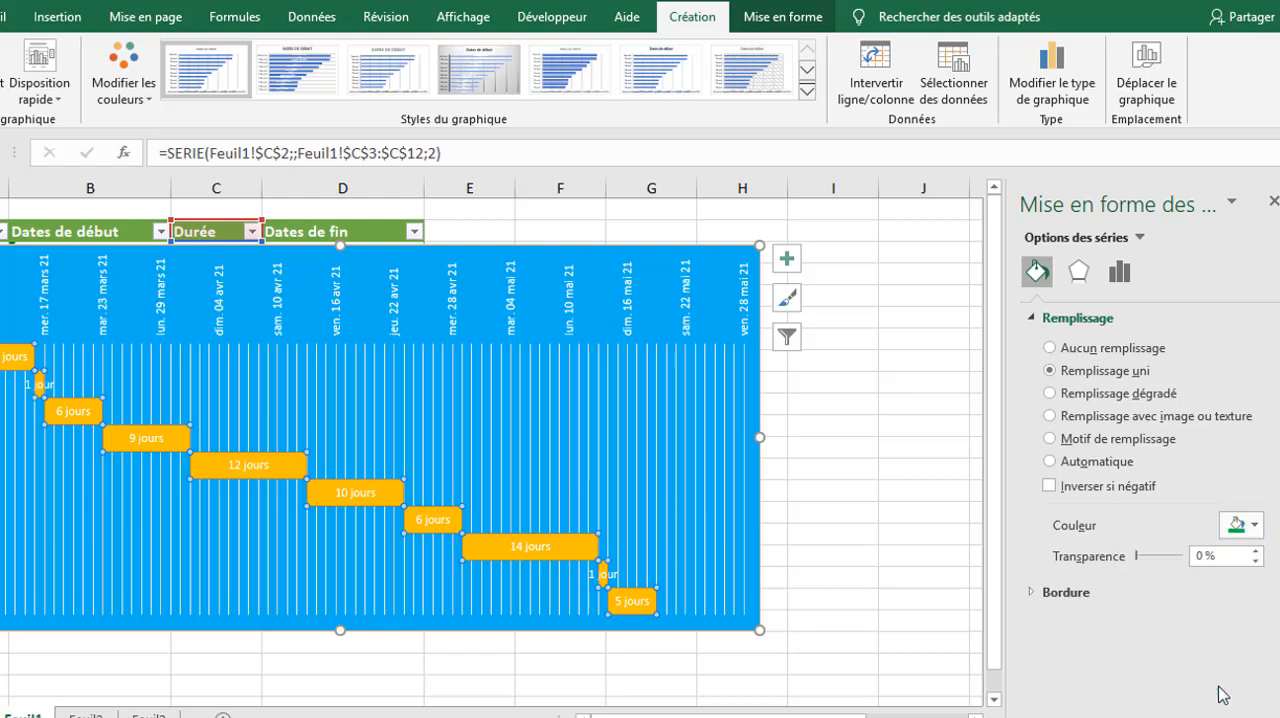
click(1255, 526)
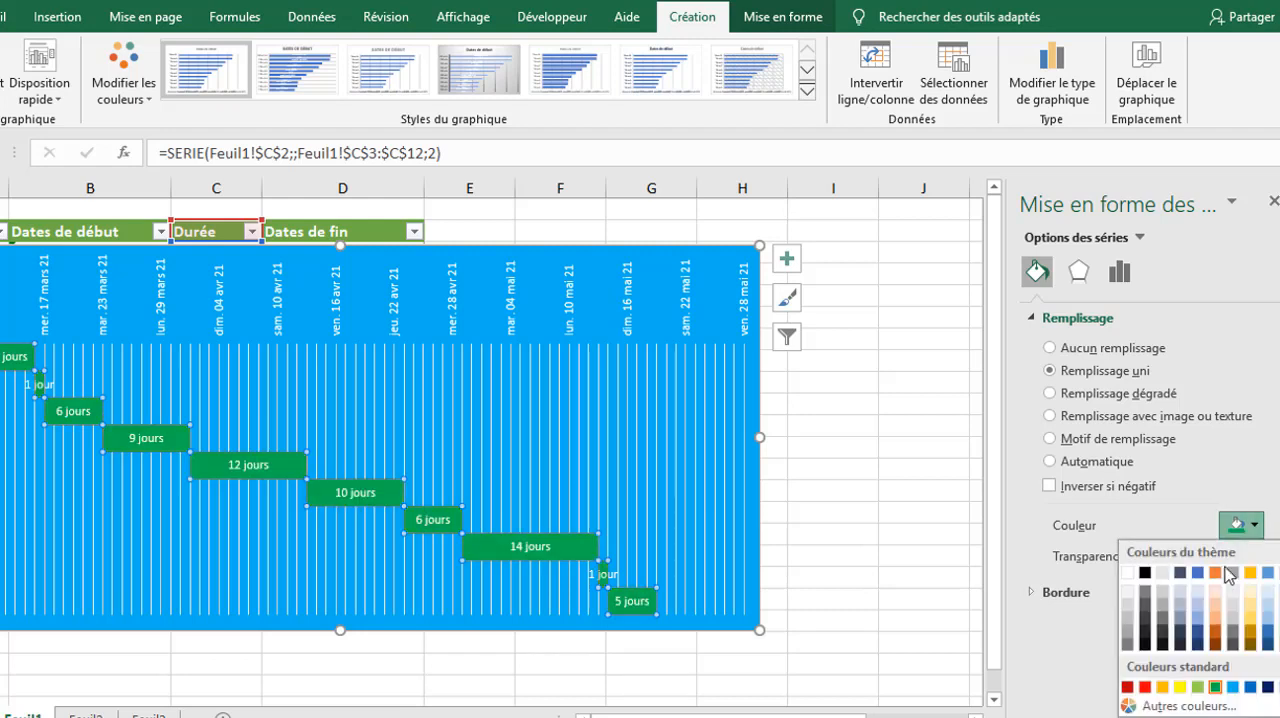
click(1127, 572)
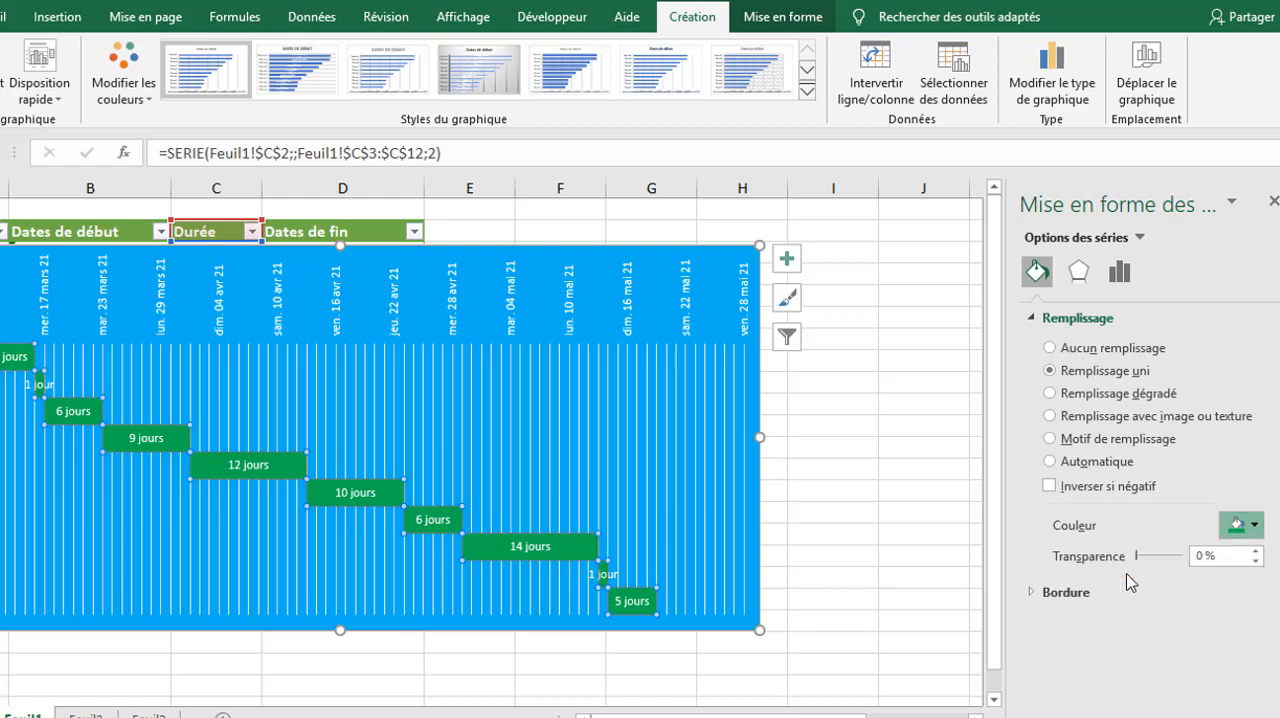
click(1254, 524)
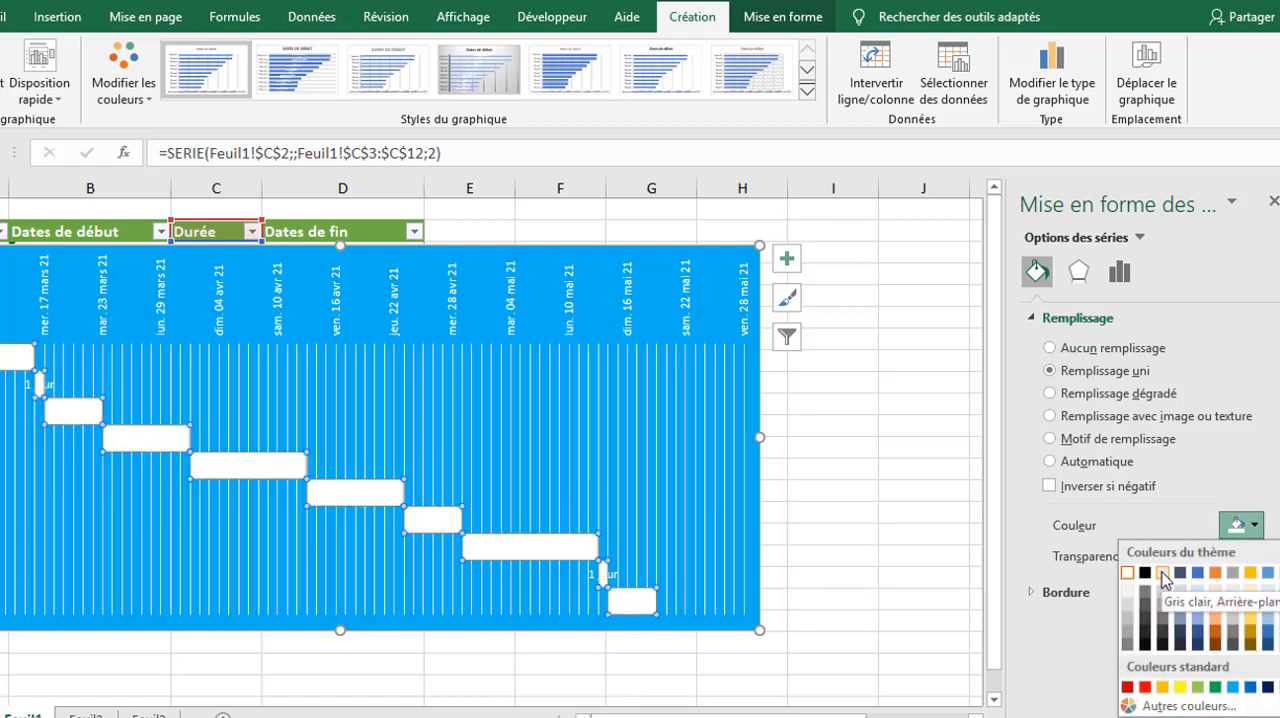
click(1161, 576)
click(1254, 526)
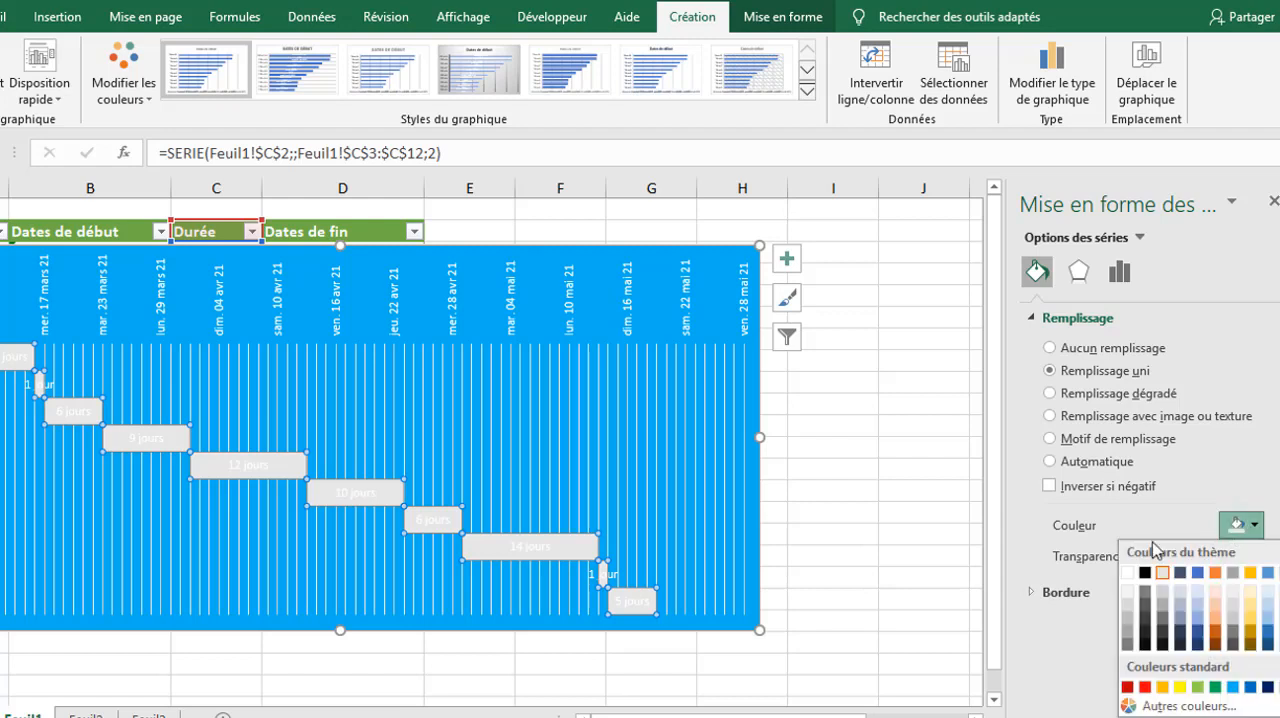
click(1251, 573)
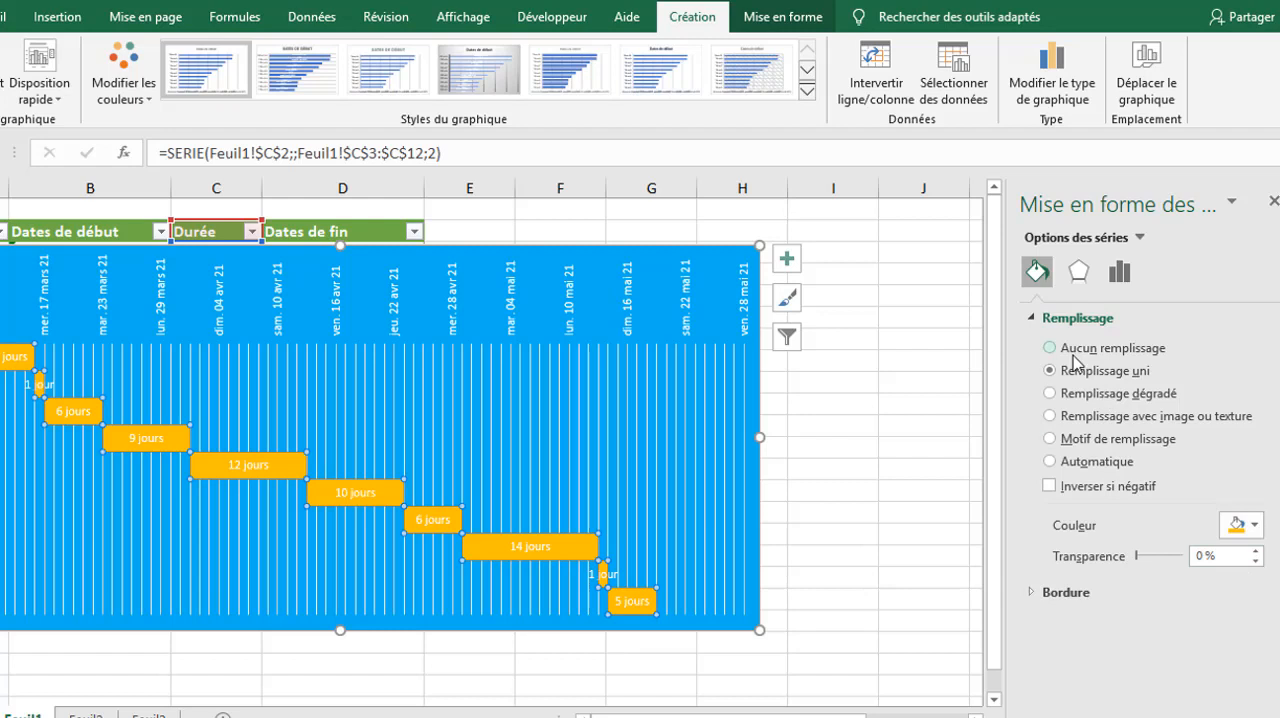
Step: Apply the first bevel preset as the duration bars' Biseau supérieur and the third preset as their Biseau inférieur
click(1080, 272)
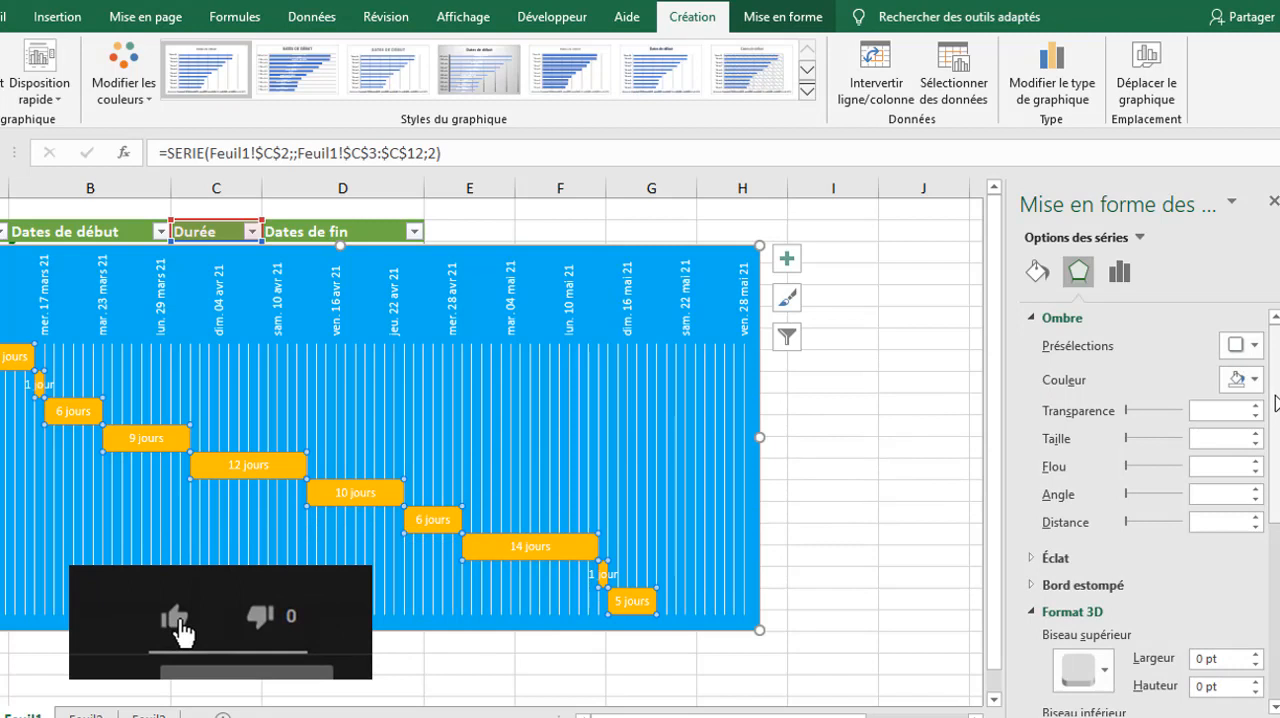
drag(1275, 402, 1275, 562)
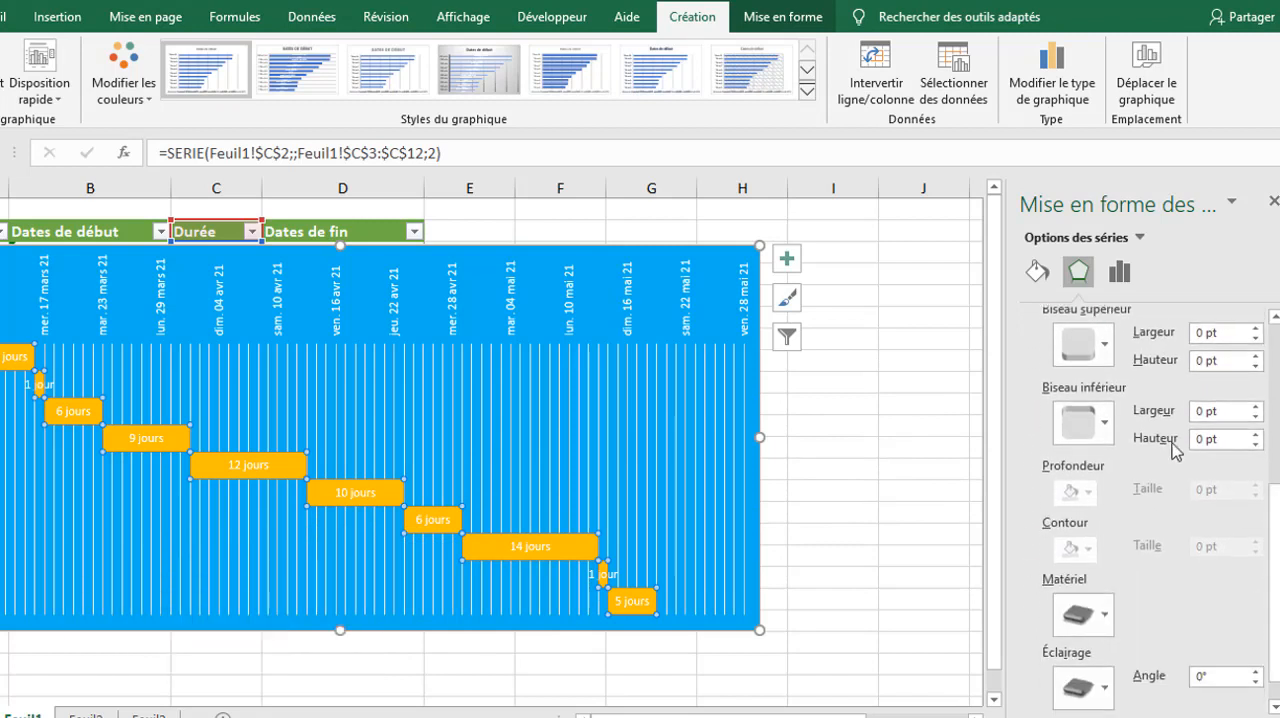
click(1105, 344)
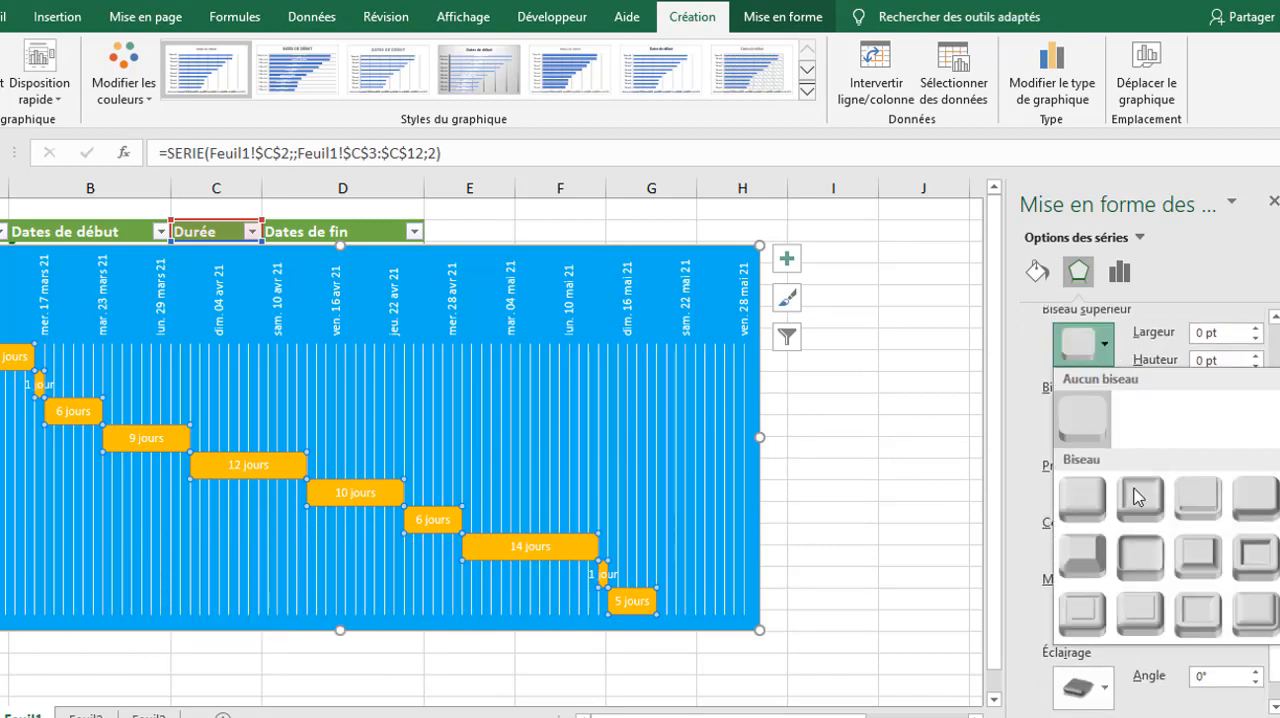
click(1072, 499)
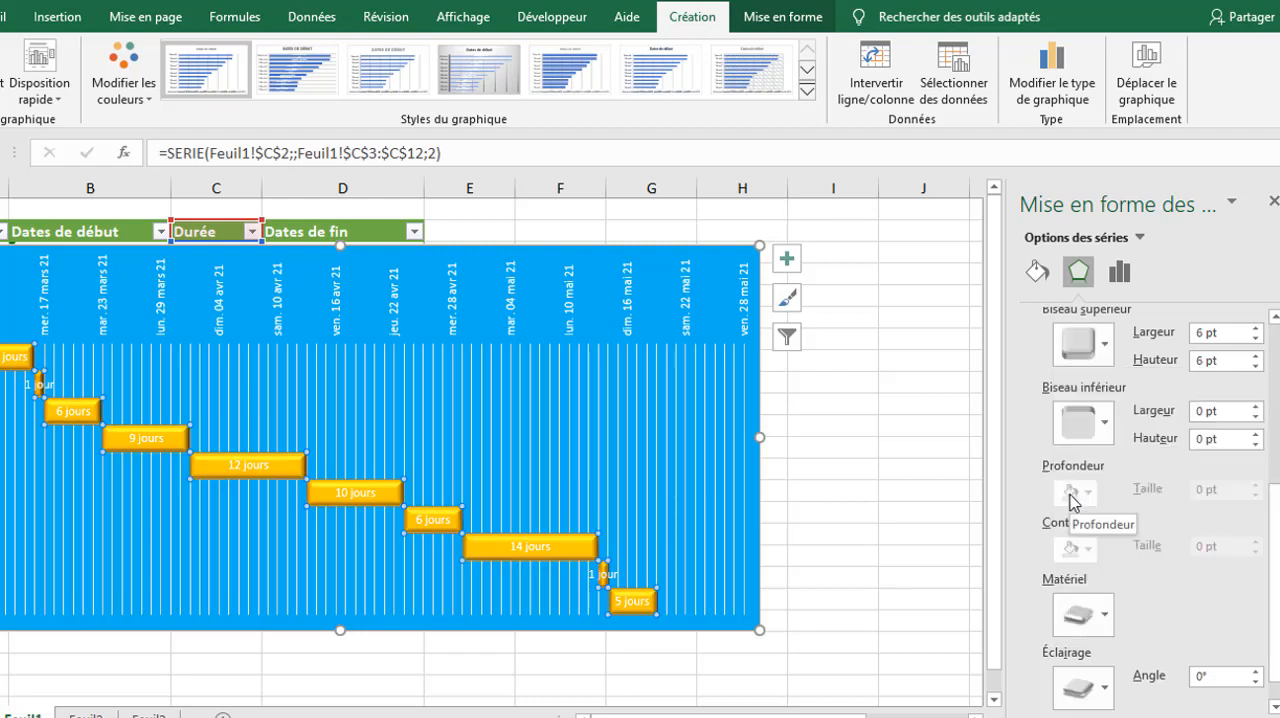
click(1107, 428)
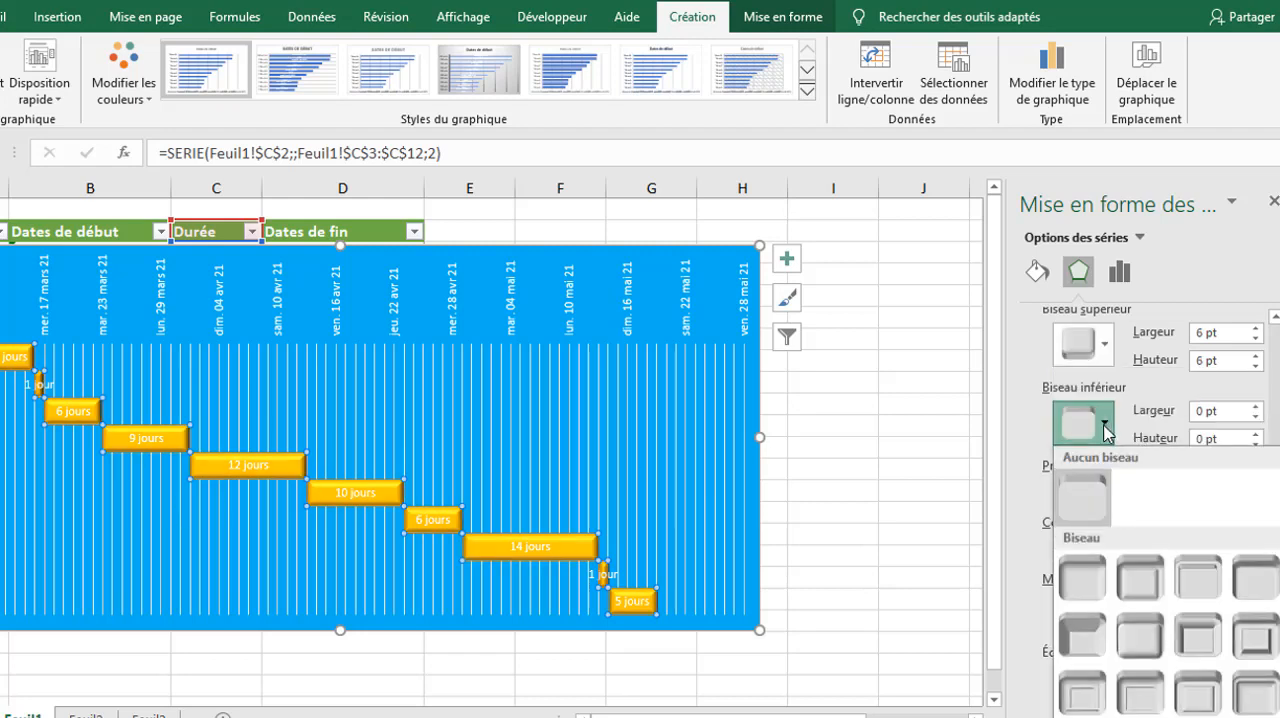
click(1195, 587)
Step: Set the duration bars' Matériel to the first Effet spécial preset, after trying the fourth Standard preset and the wireframe one
click(1108, 620)
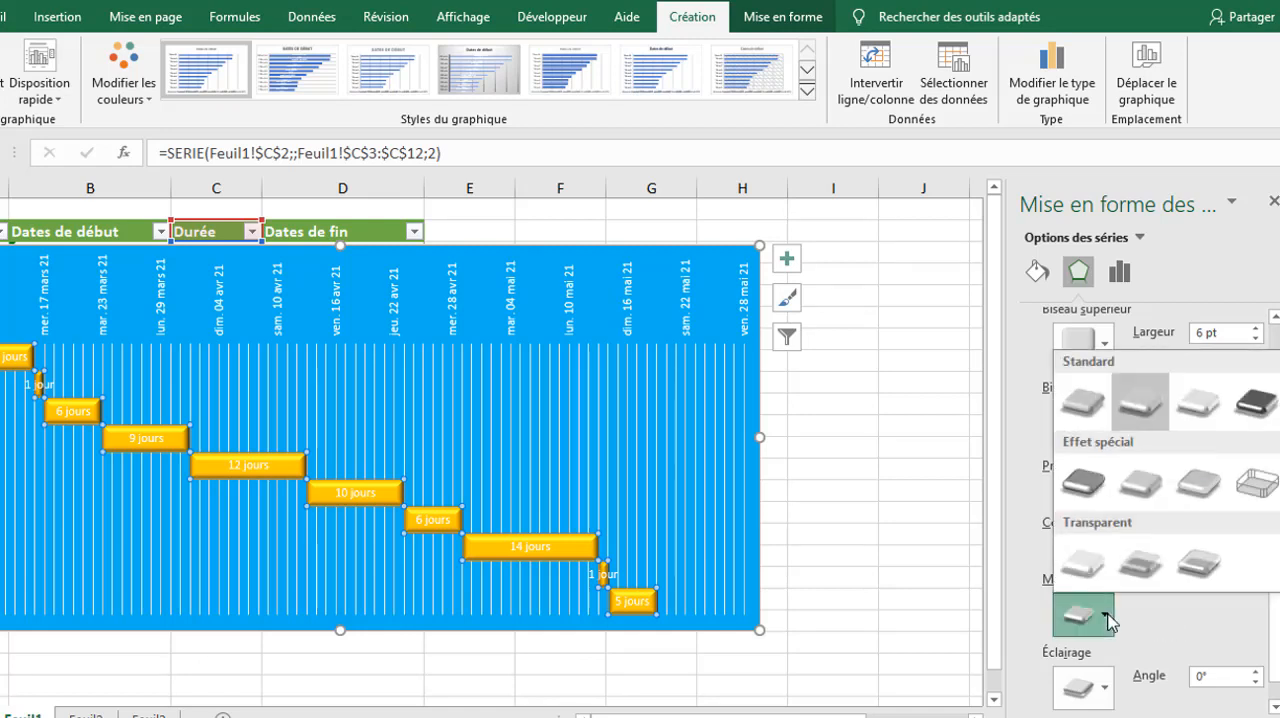
click(1255, 406)
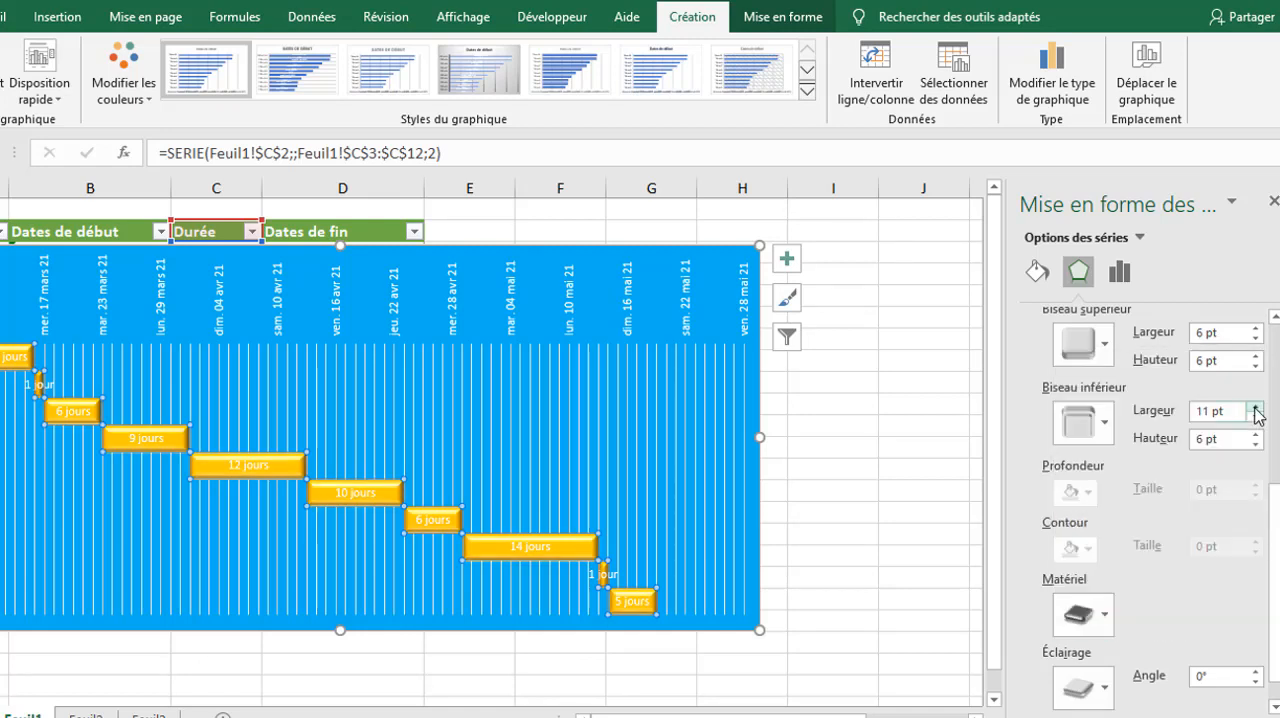
click(1104, 616)
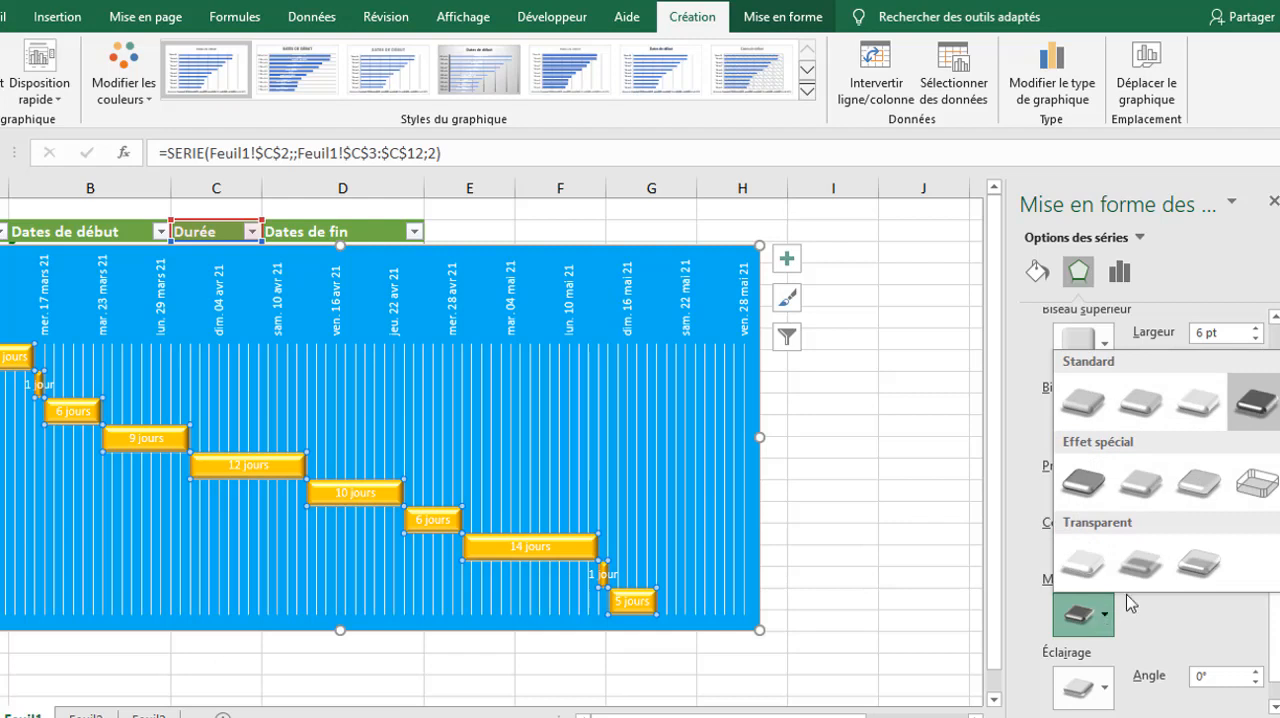
click(1258, 476)
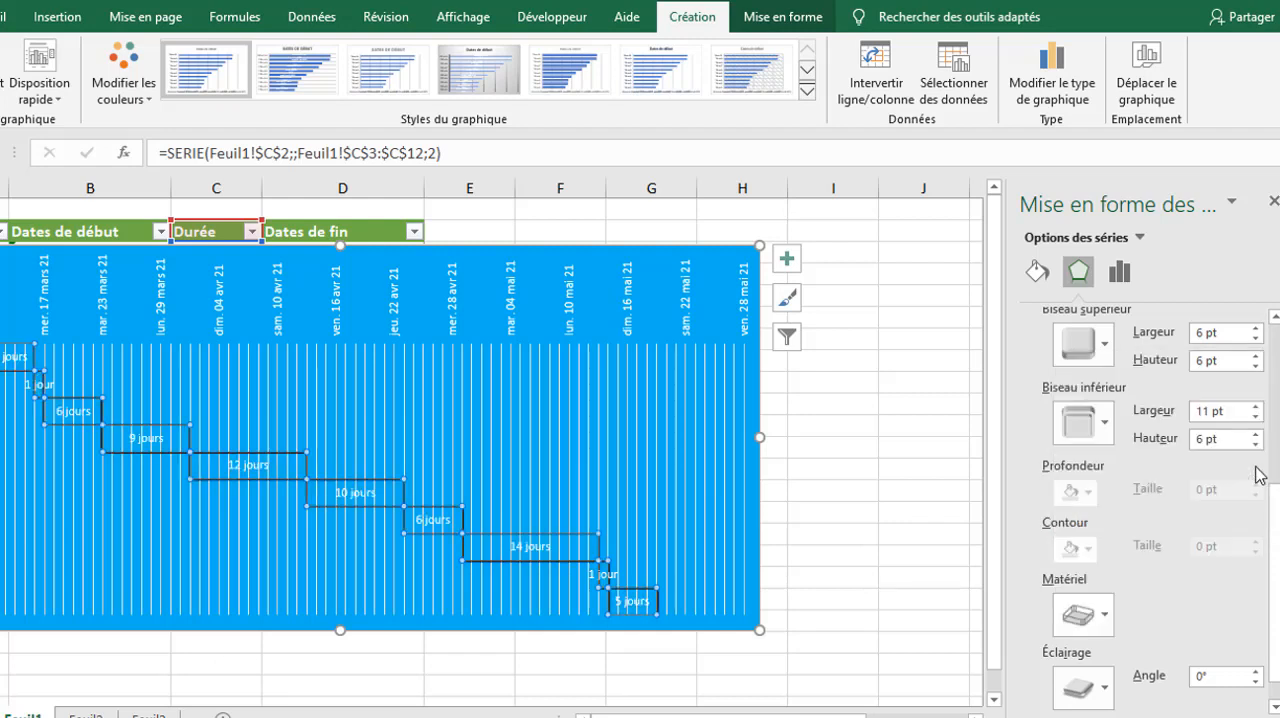
click(1104, 616)
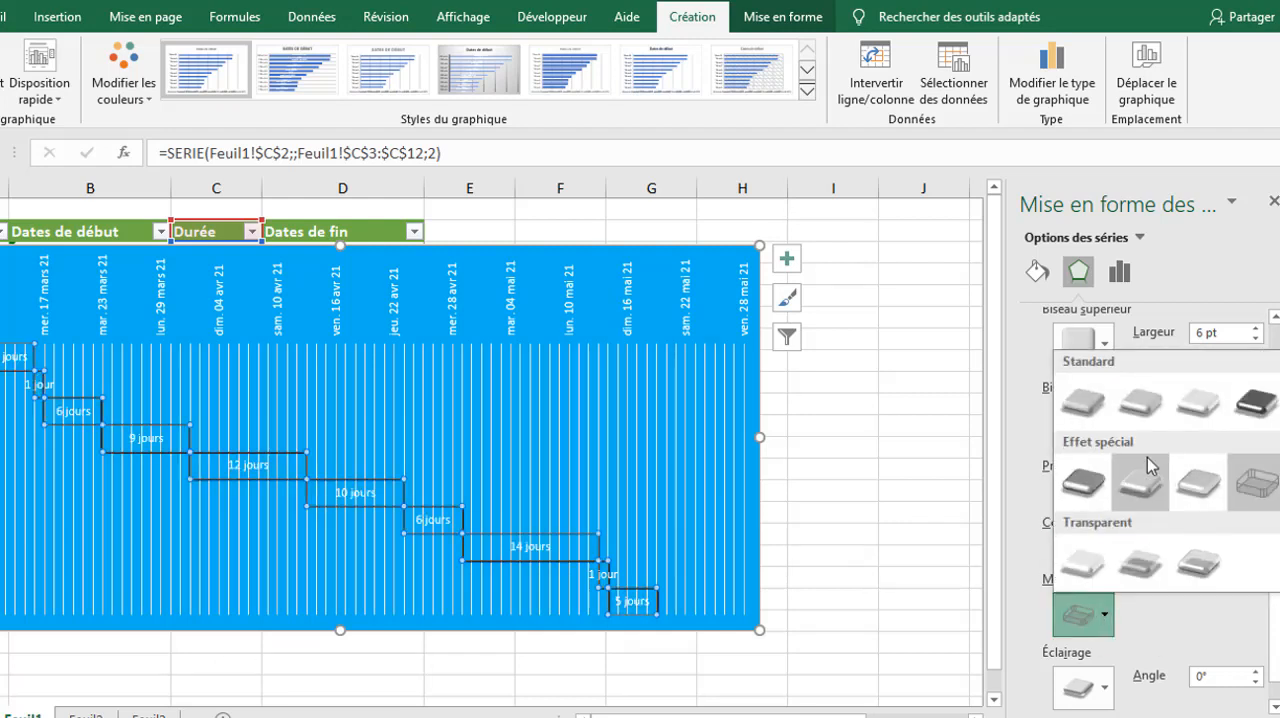
click(1097, 488)
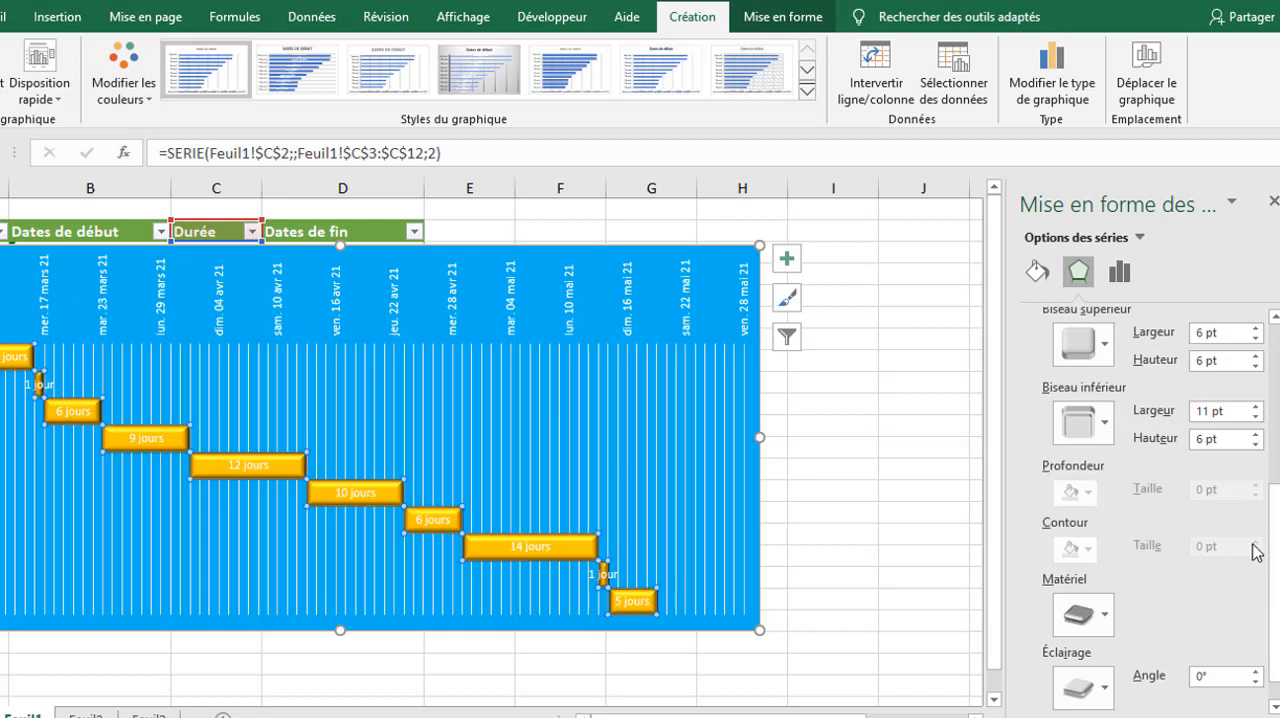
Step: Set the duration bars' Éclairage to the second, blue Rafraîchissant preset, after trying the third Chaleureux one
scroll(1272, 562, down, 1)
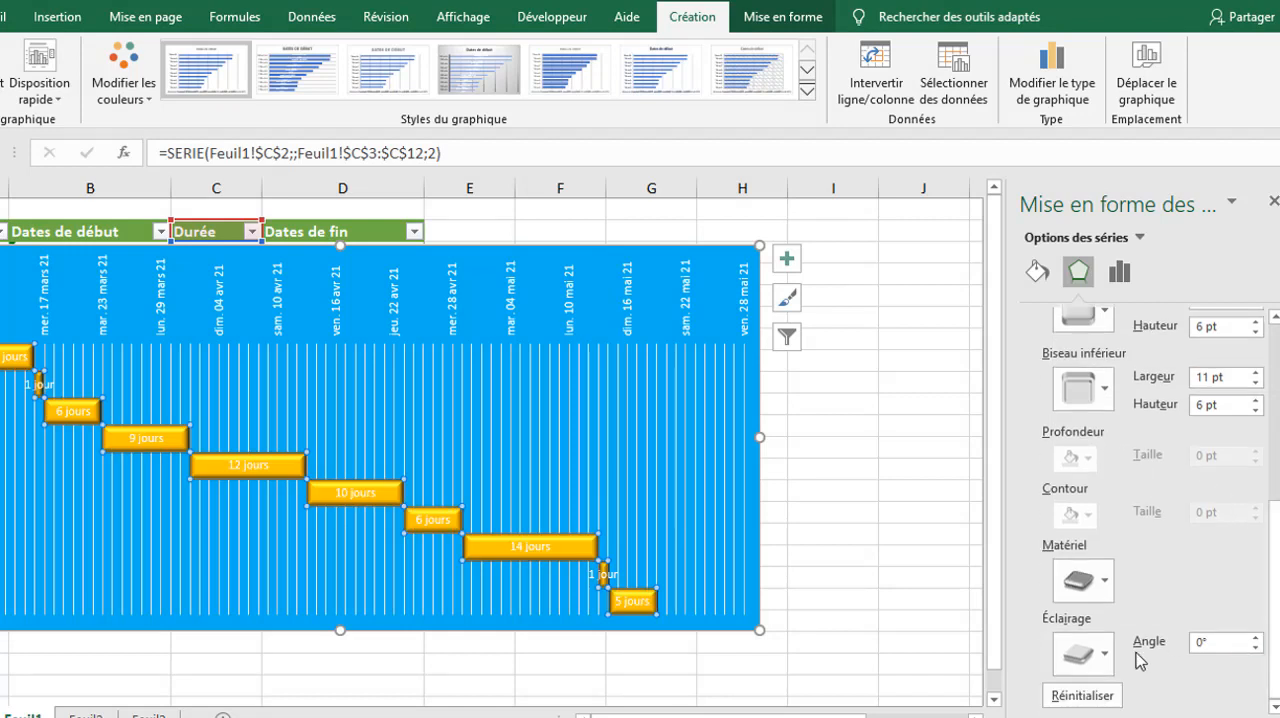
click(1098, 657)
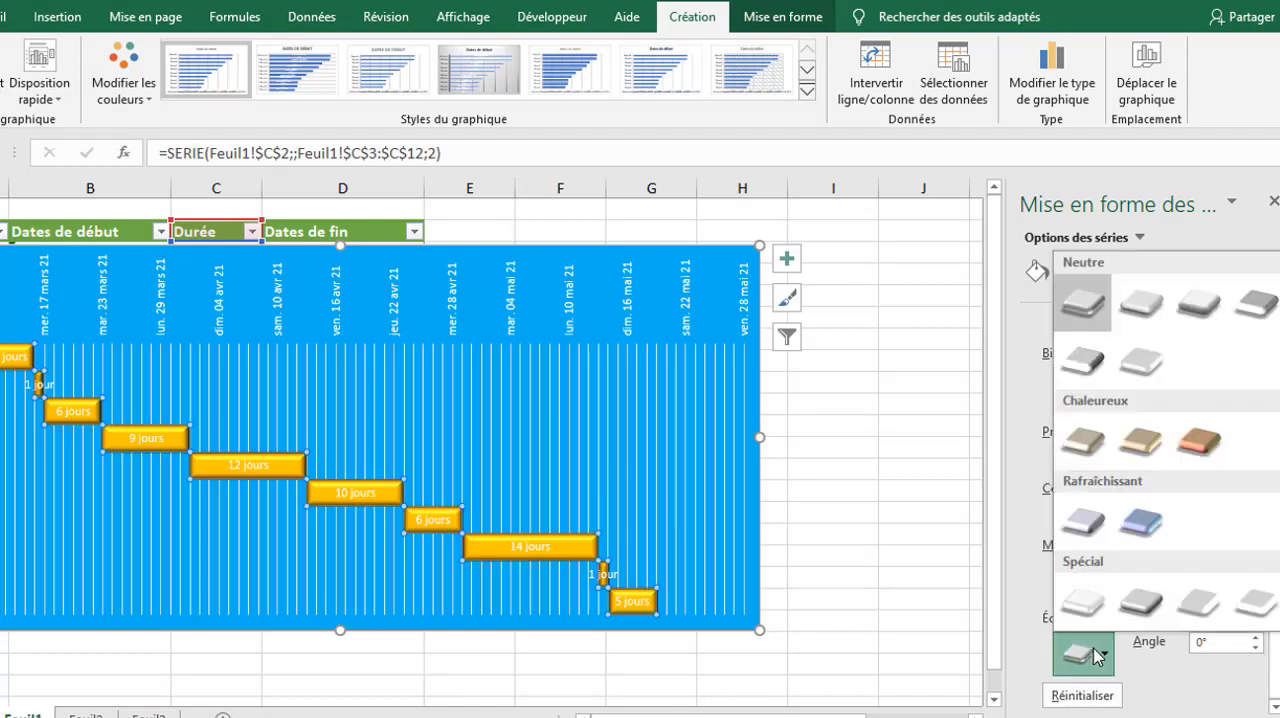
click(1190, 455)
click(1100, 652)
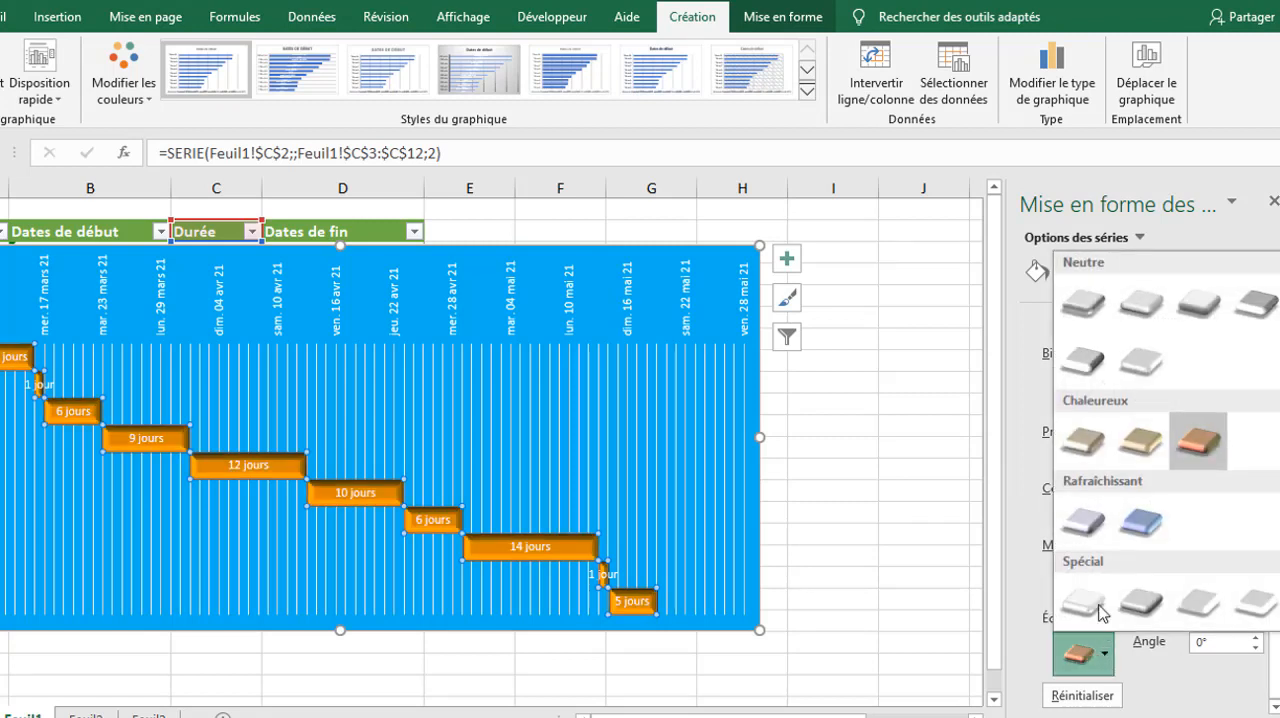
click(1139, 520)
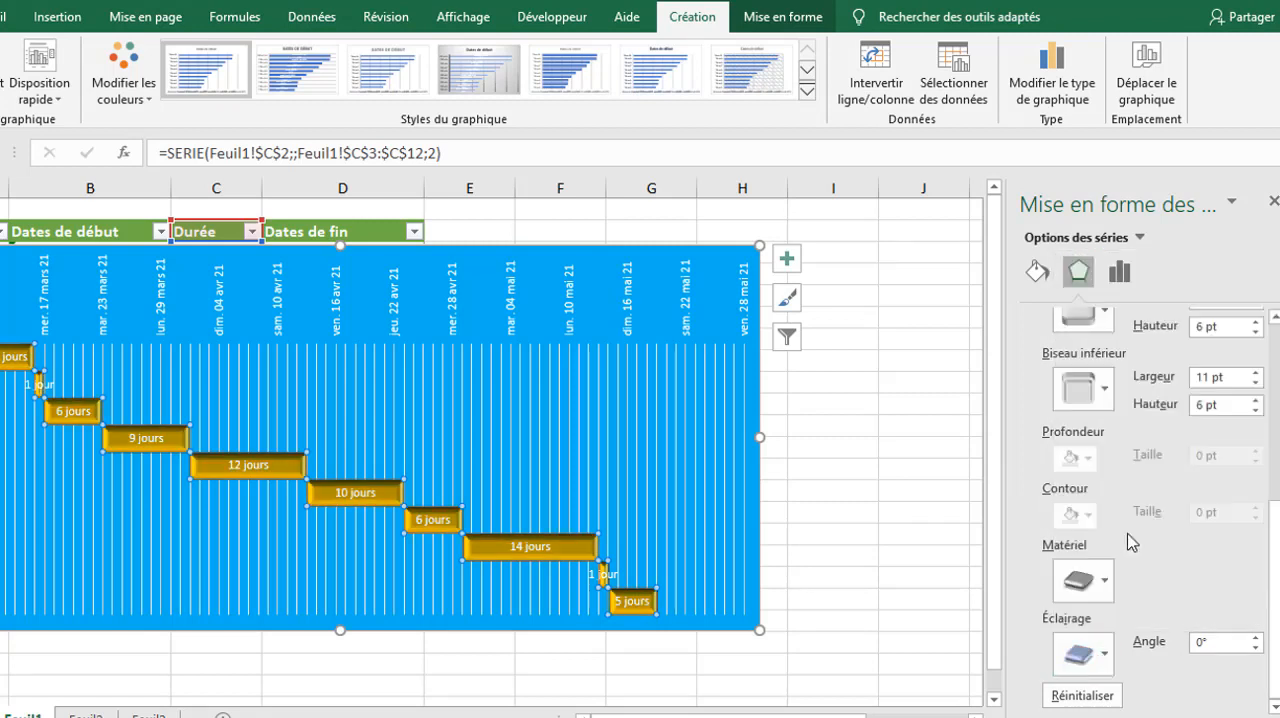